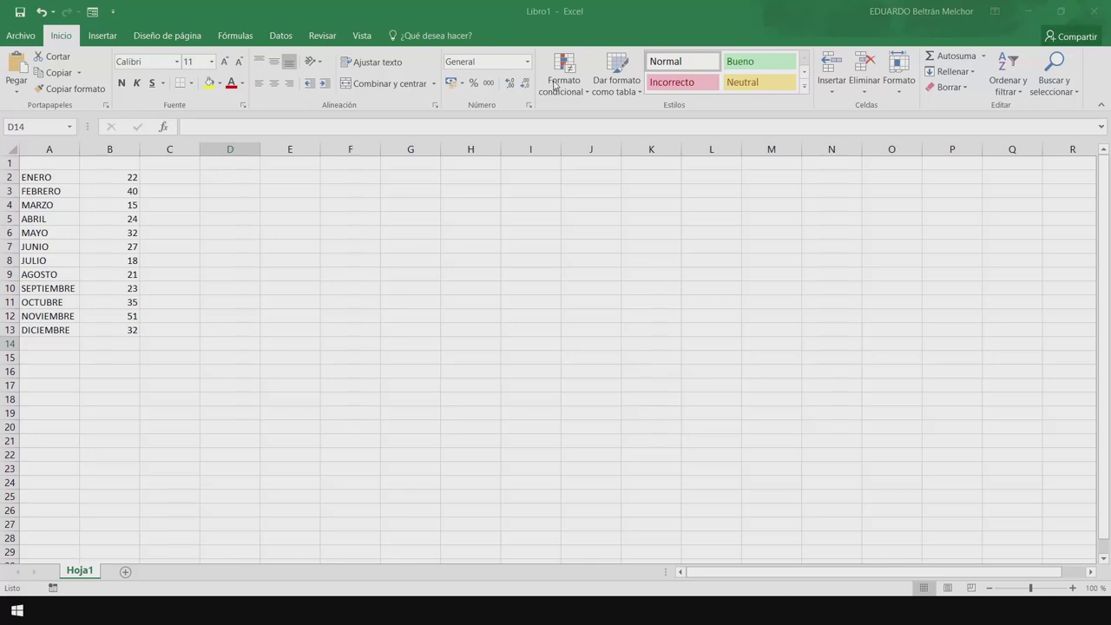
Zoom the worksheet to about 160% so the month list in A2:B13 is easy to read.
click(501, 9)
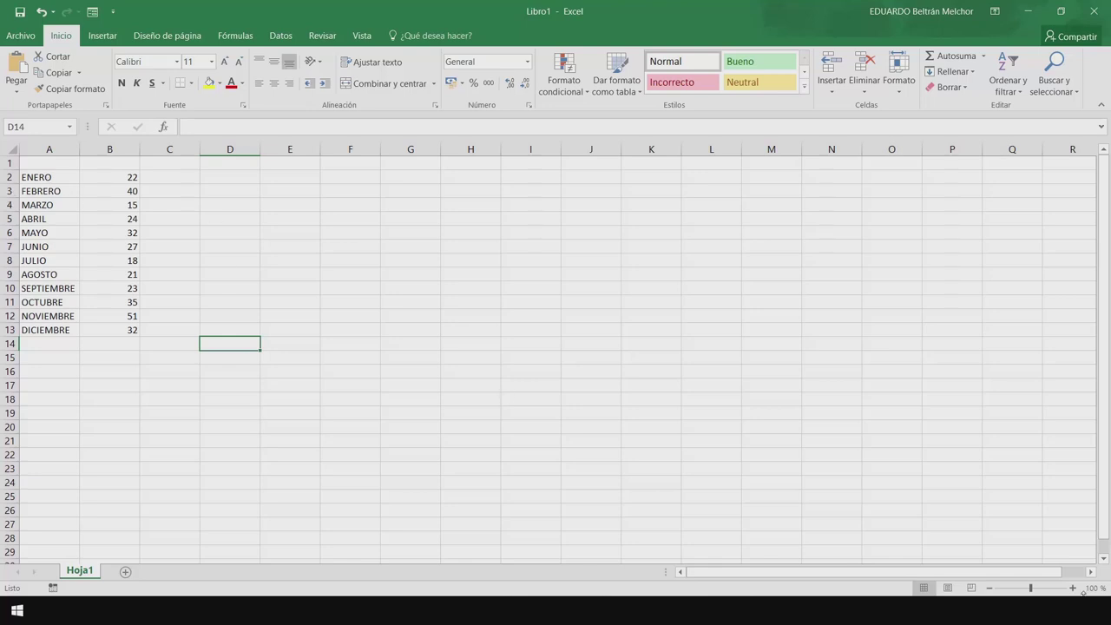
ctrl+scroll(138, 243, up, 4)
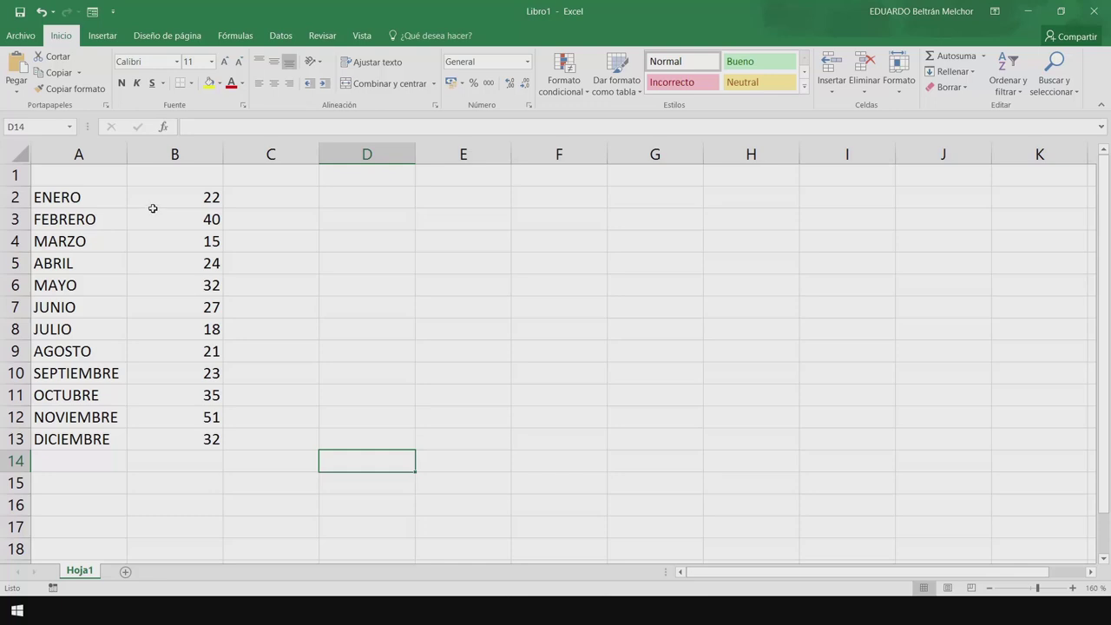
Start a 'Between' highlight rule on B2:B13 with limits 20 and 30.
drag(185, 196, 192, 444)
click(581, 93)
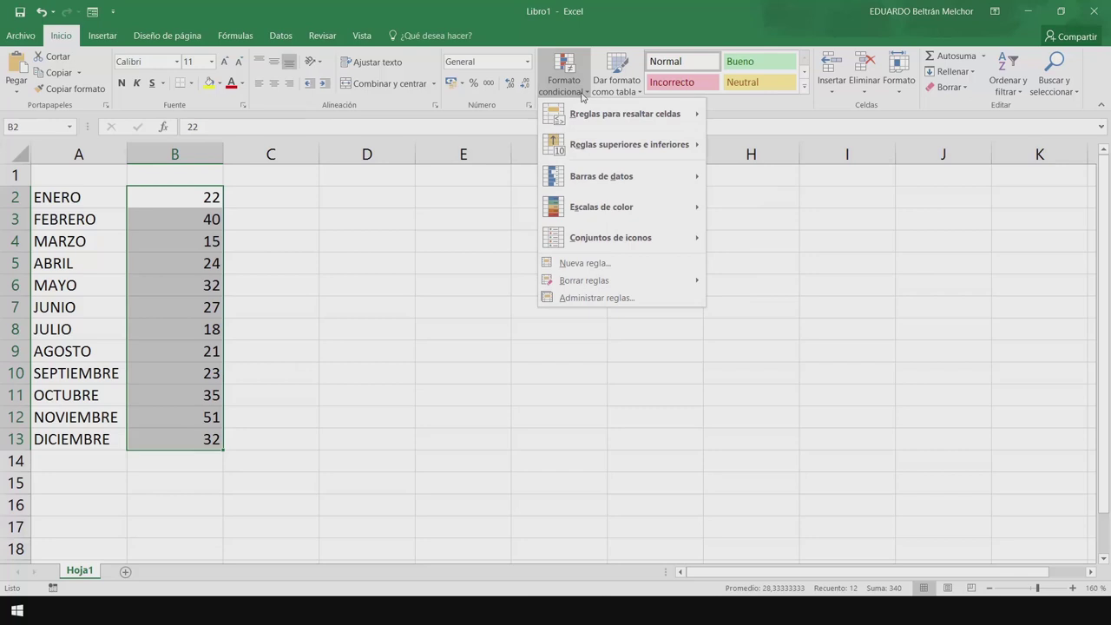
mouse_move(624, 114)
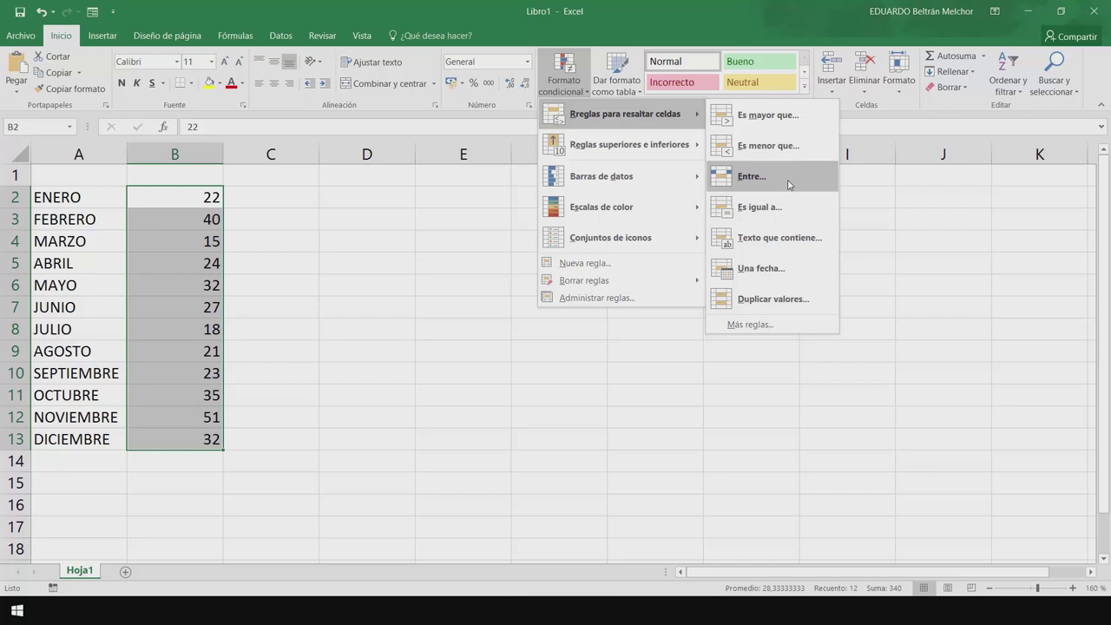
click(739, 179)
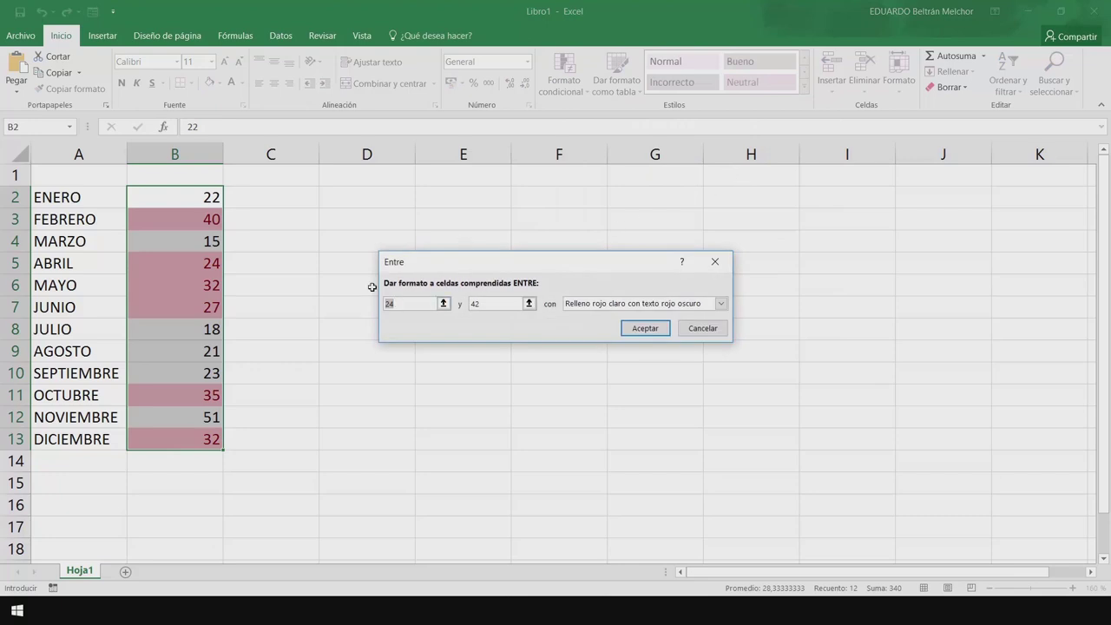
text(20)
key(Tab)
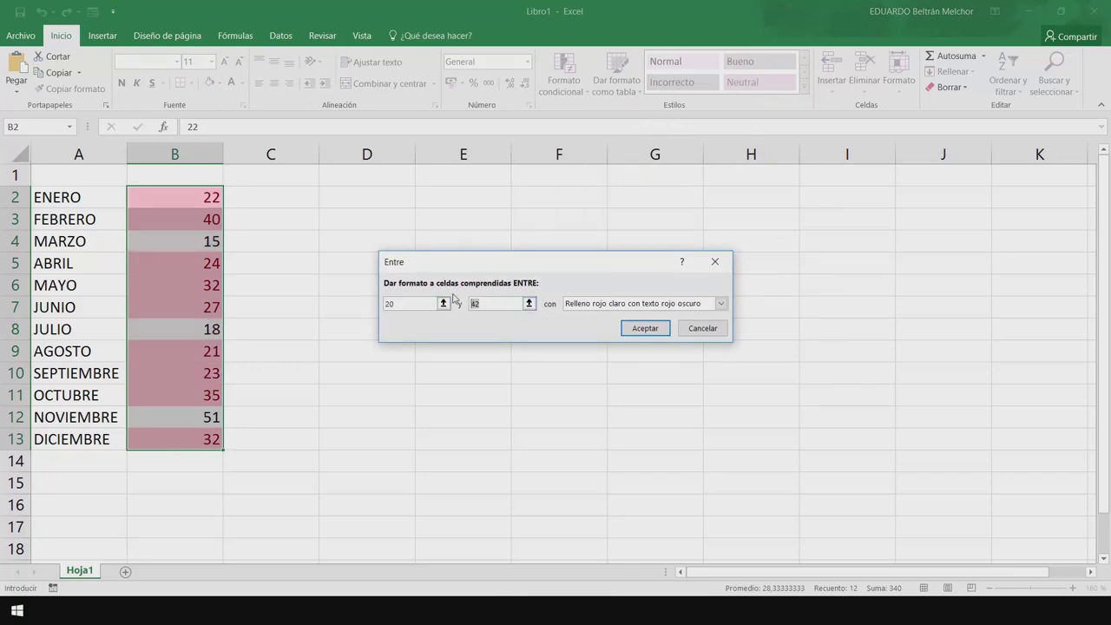
text(30)
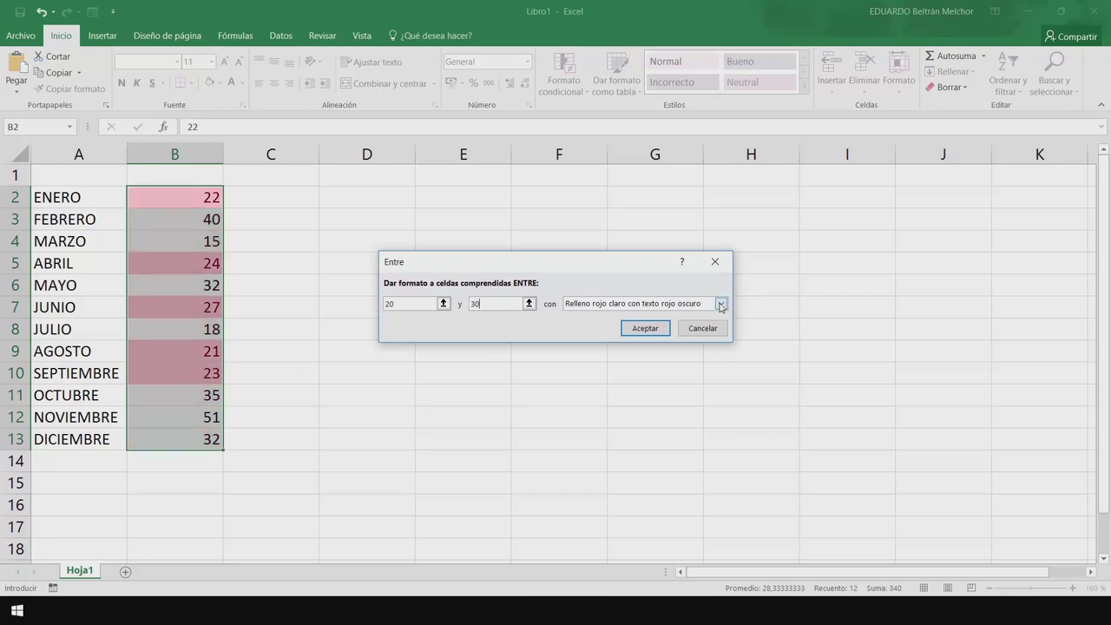
Give matching values a custom yellow font colour and apply the rule.
click(720, 303)
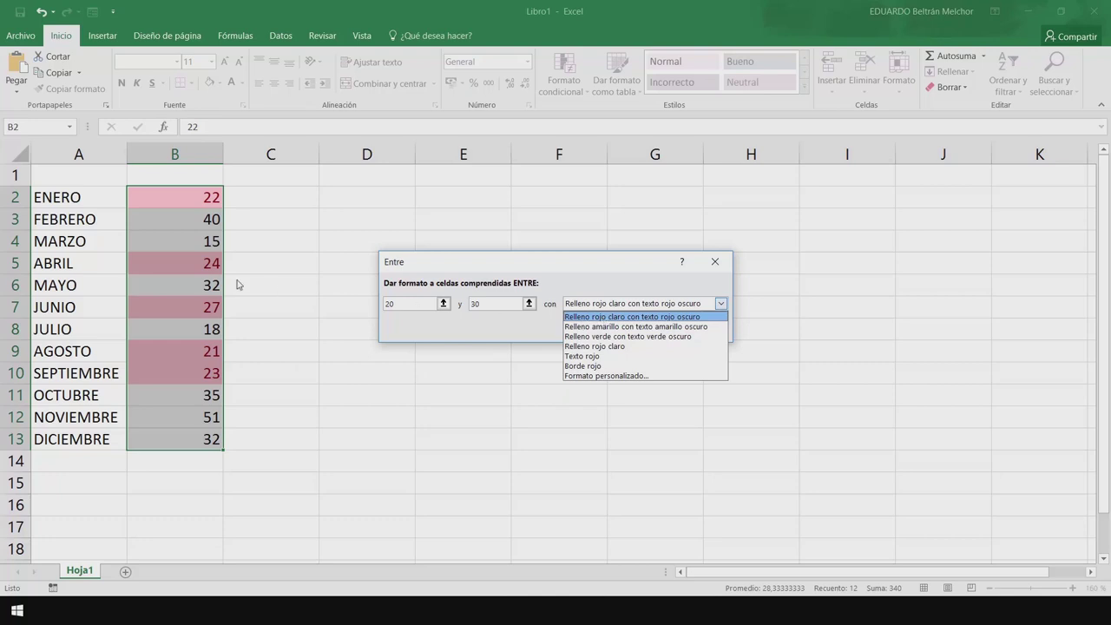
click(625, 347)
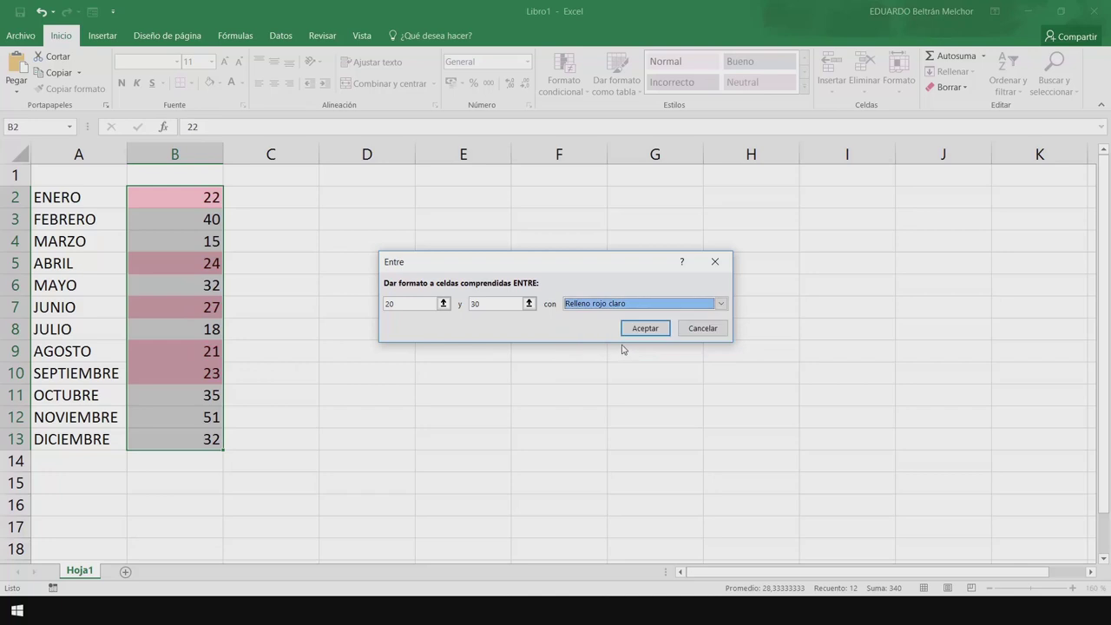
click(720, 304)
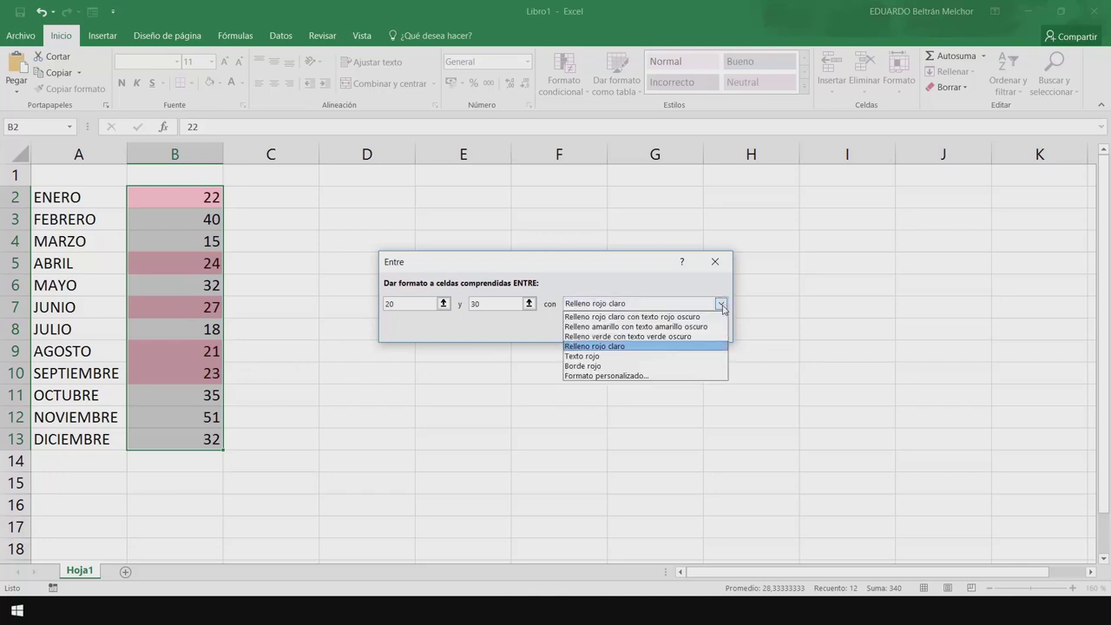
click(626, 357)
click(723, 304)
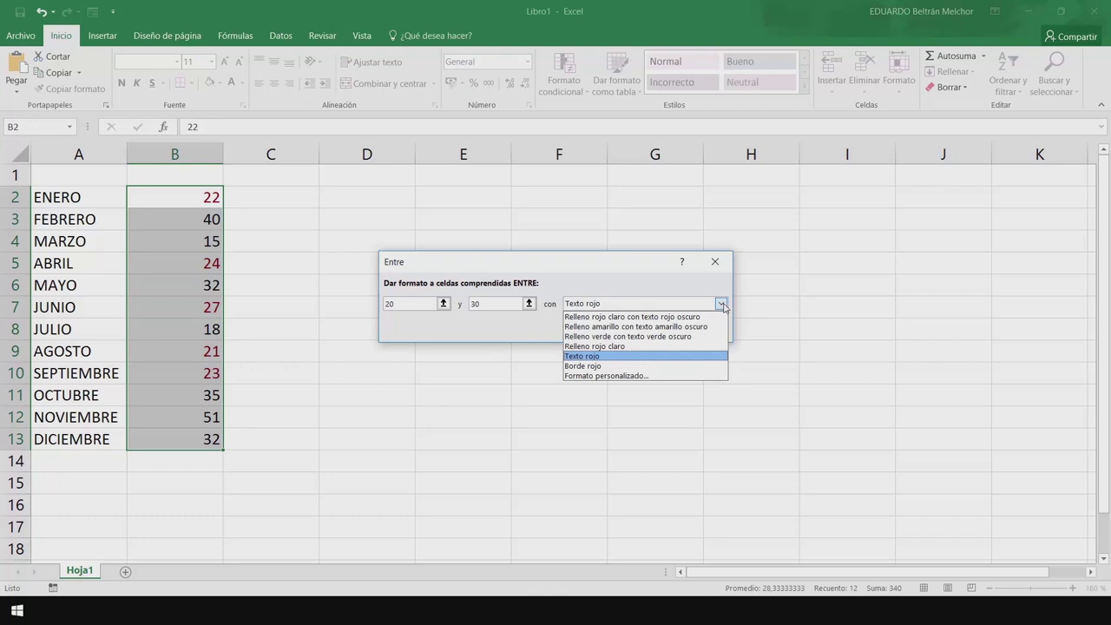
click(598, 378)
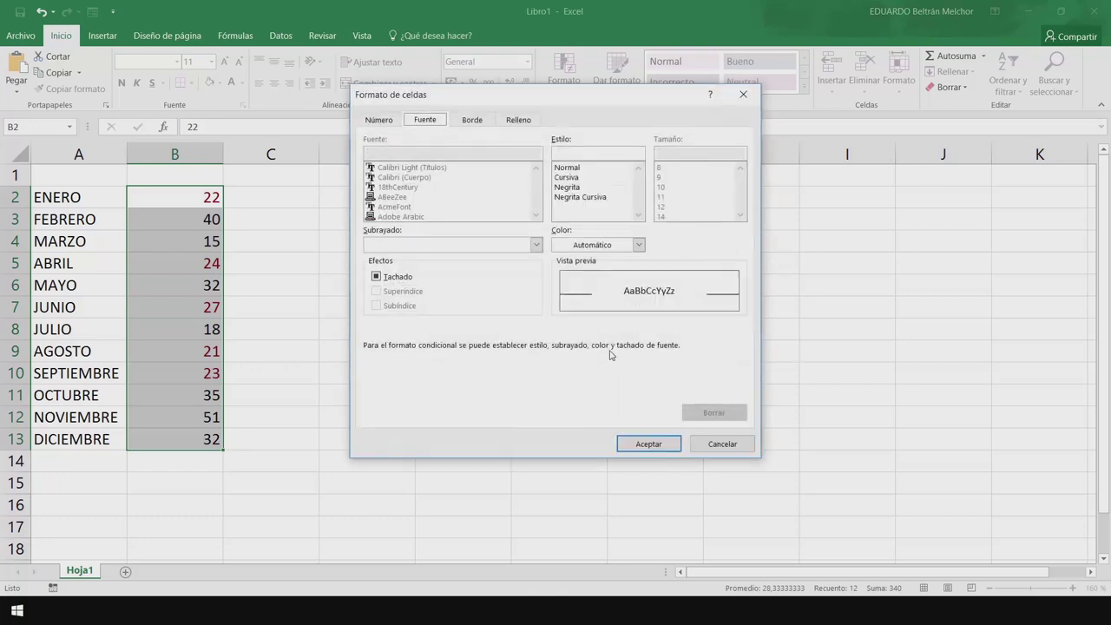
click(639, 247)
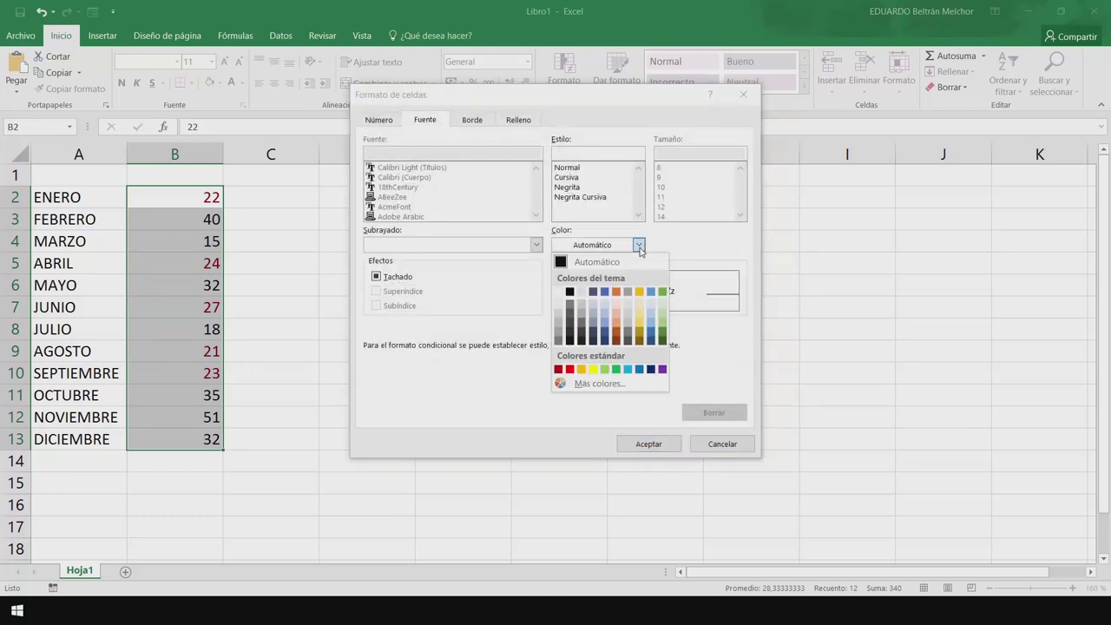
click(593, 371)
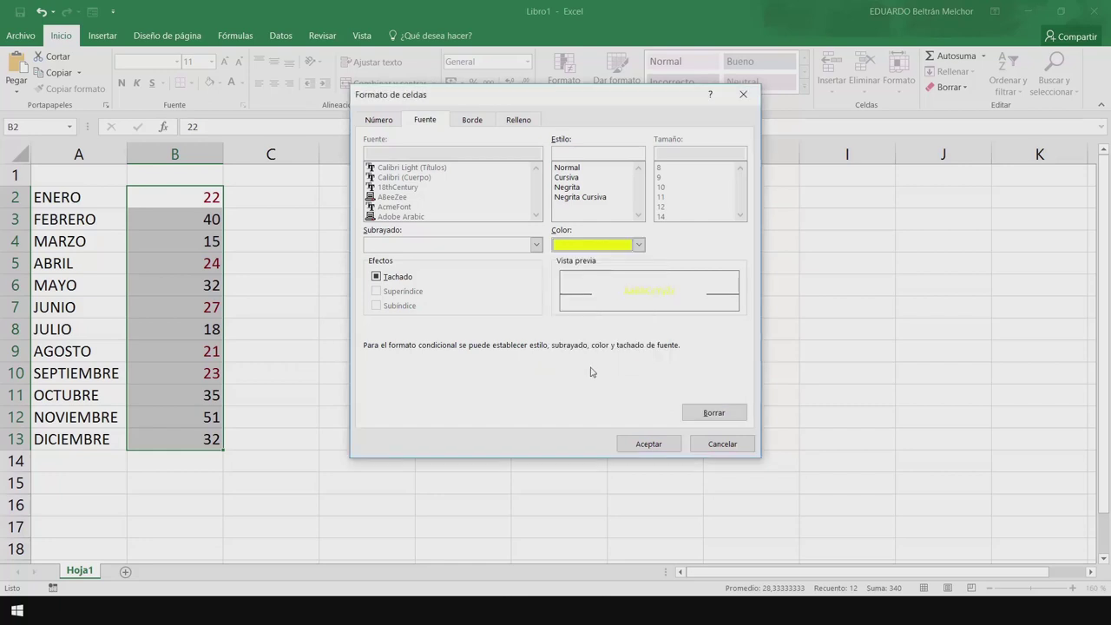
click(646, 444)
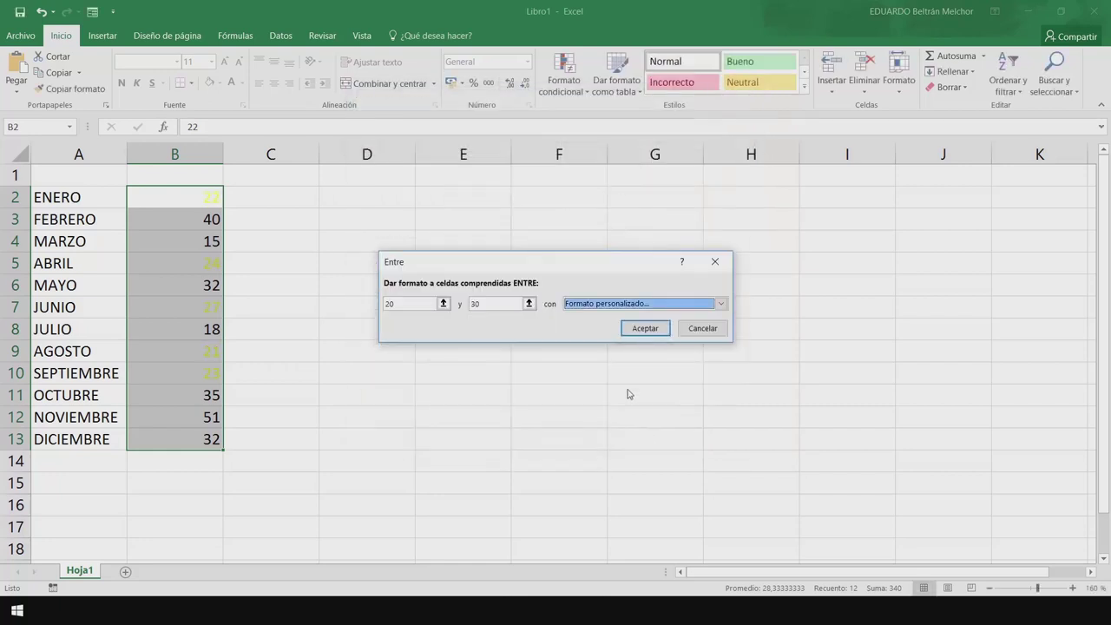
click(645, 329)
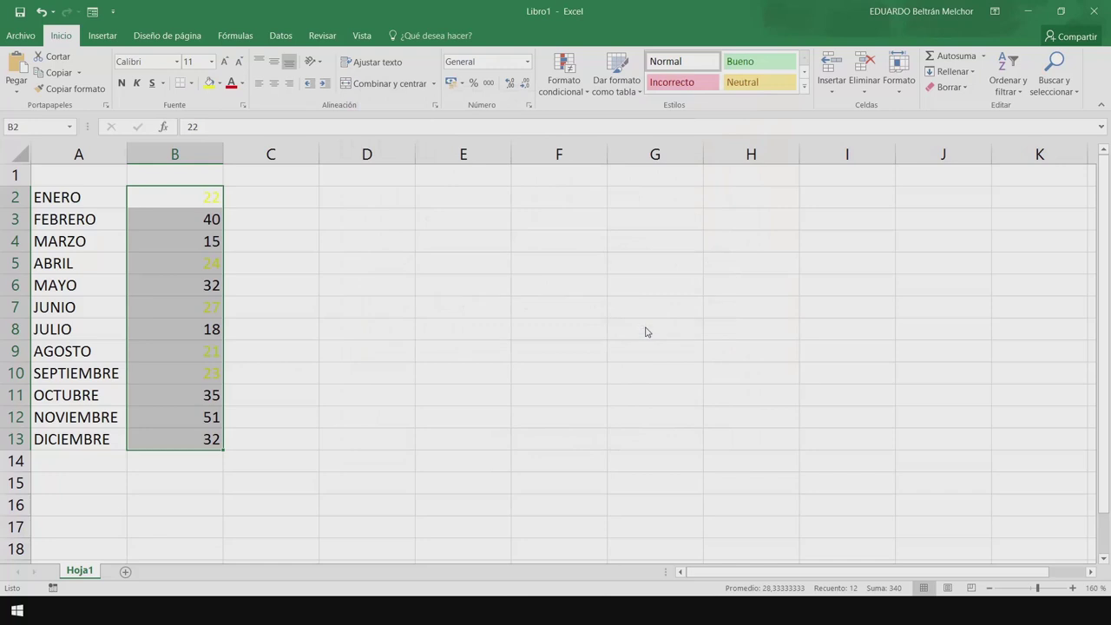
Add a second 'Between' rule on B2:B13 showing values 31 to 40 in red text.
click(283, 227)
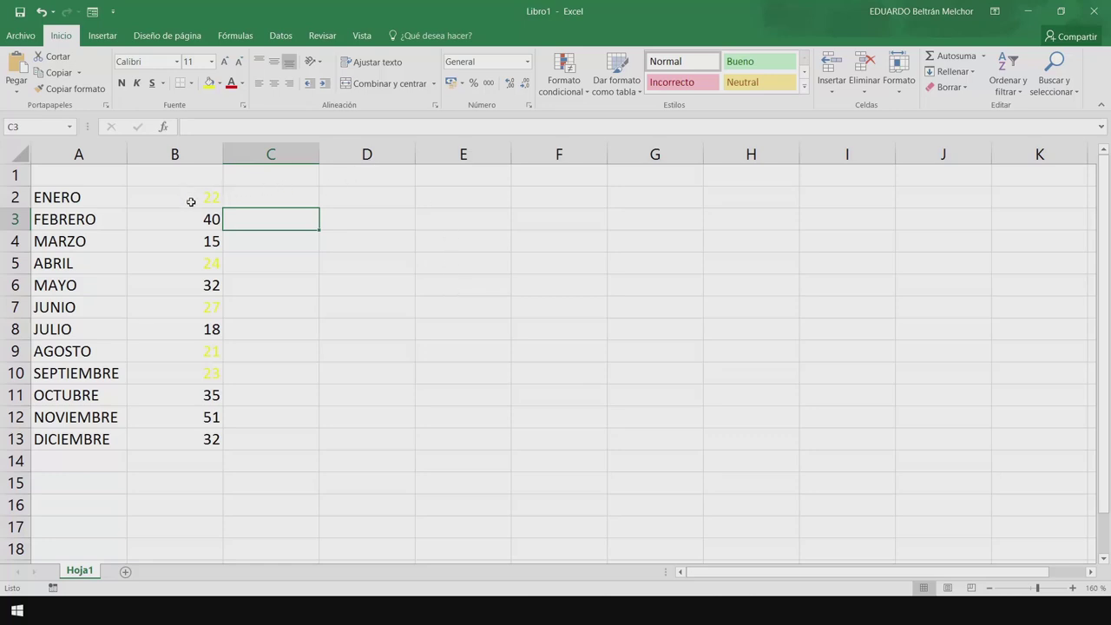
drag(189, 200, 201, 444)
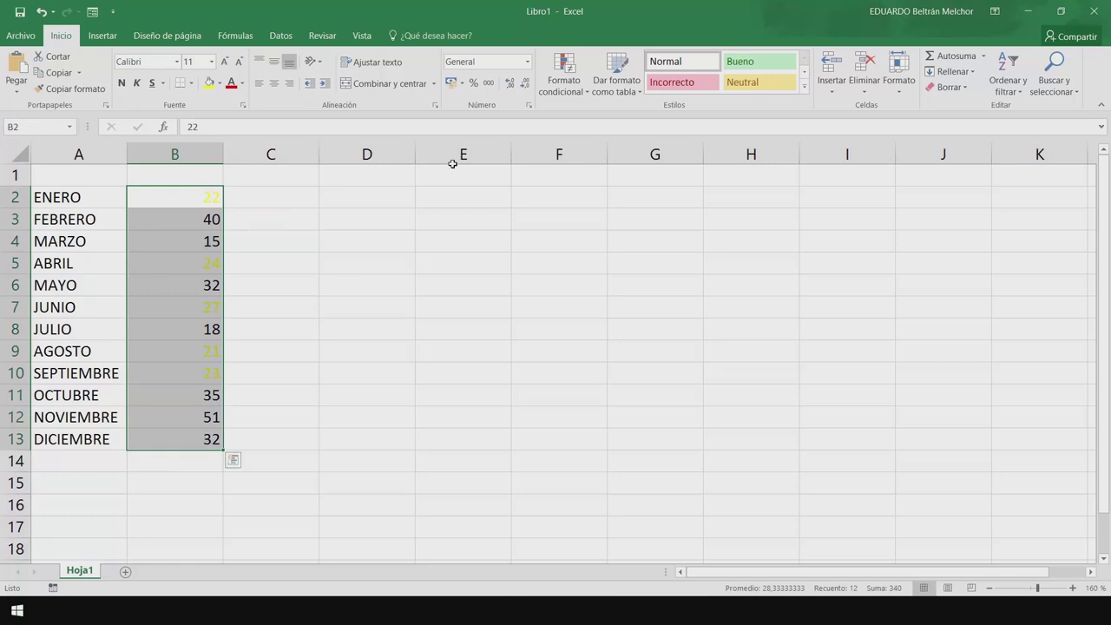
click(588, 92)
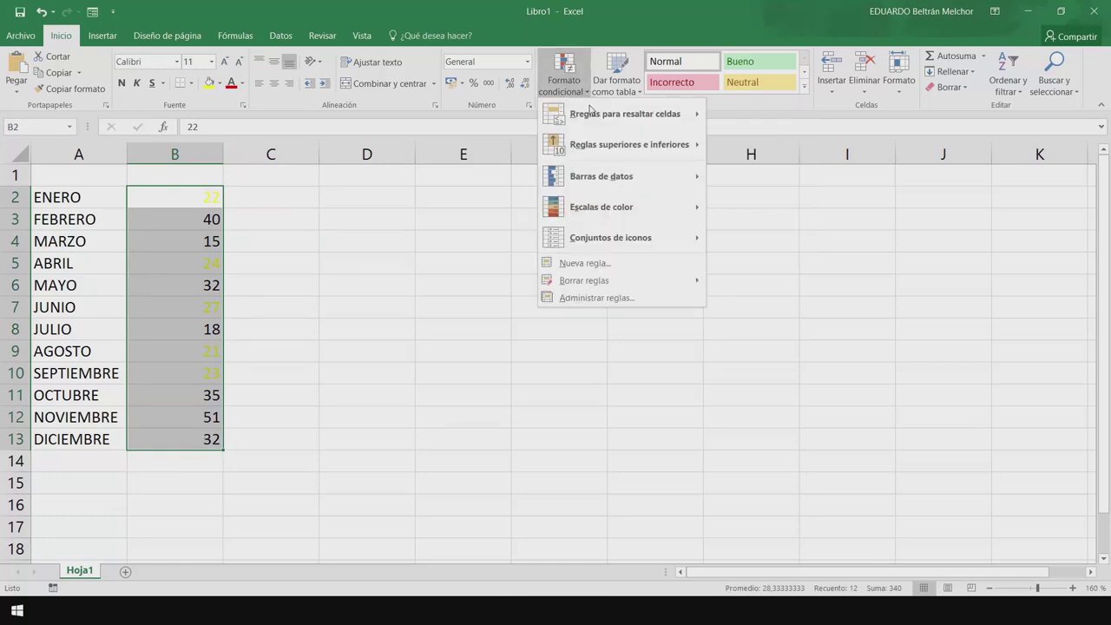
mouse_move(624, 114)
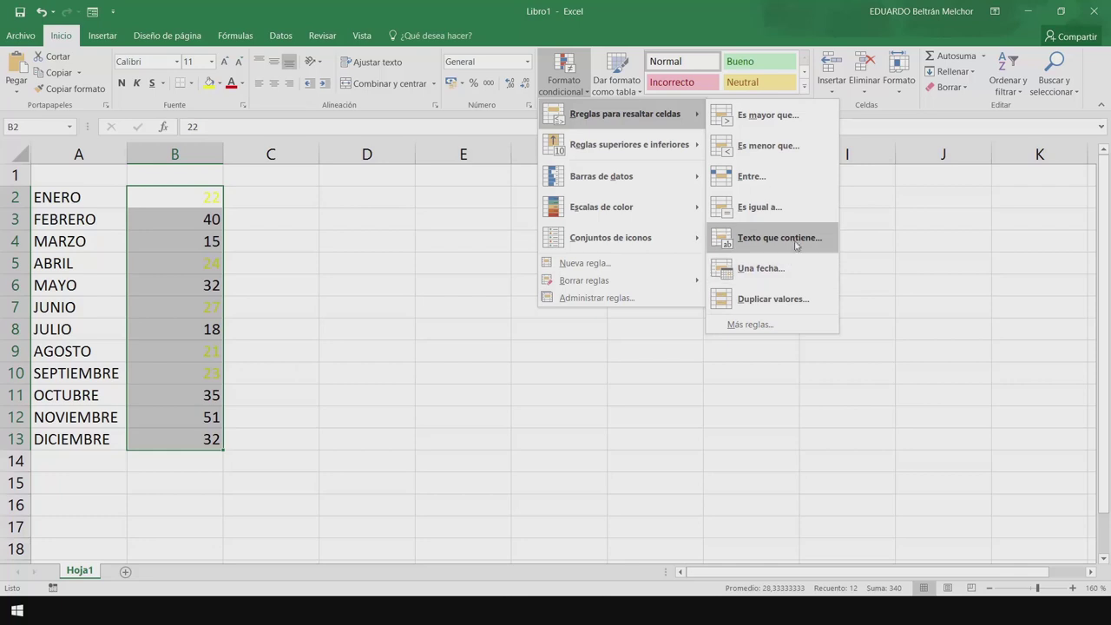
click(755, 178)
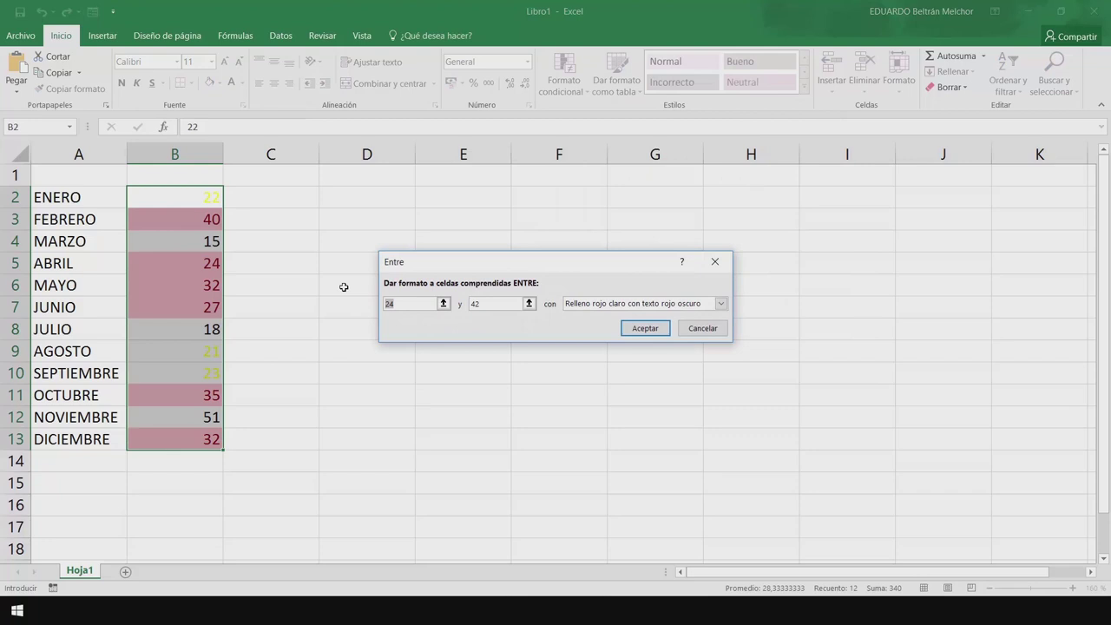
text(3)
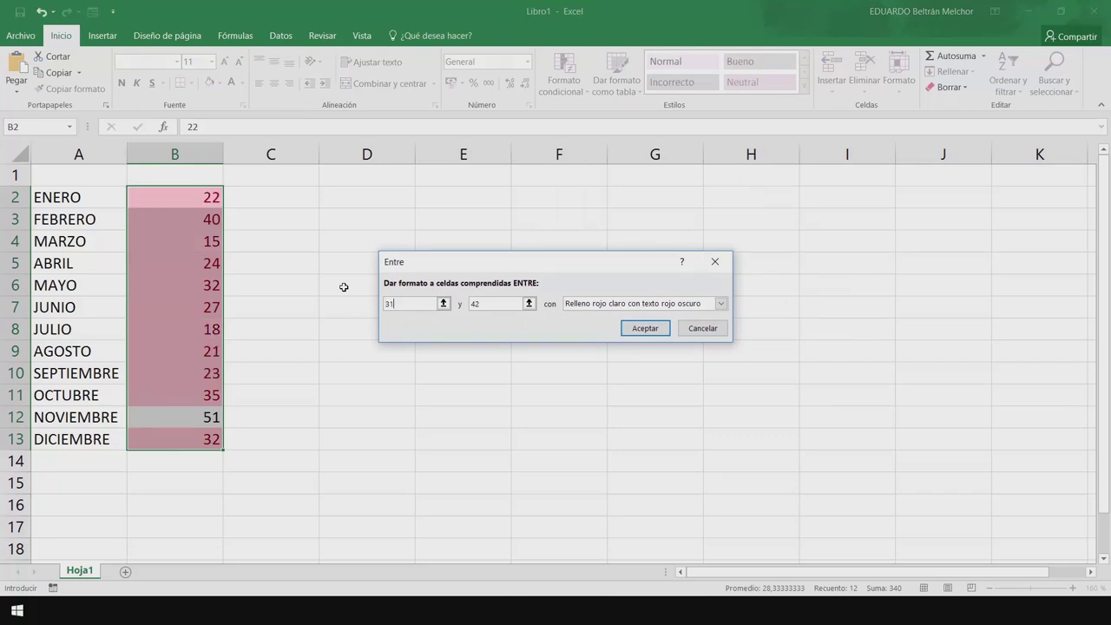
text(1)
key(Tab)
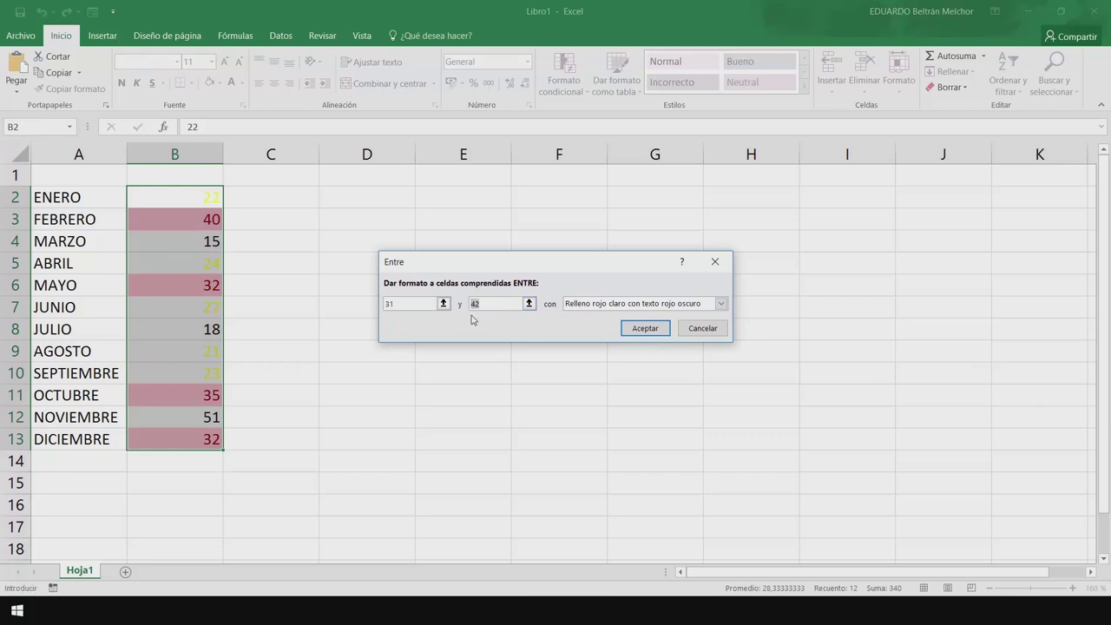
text(40)
click(720, 304)
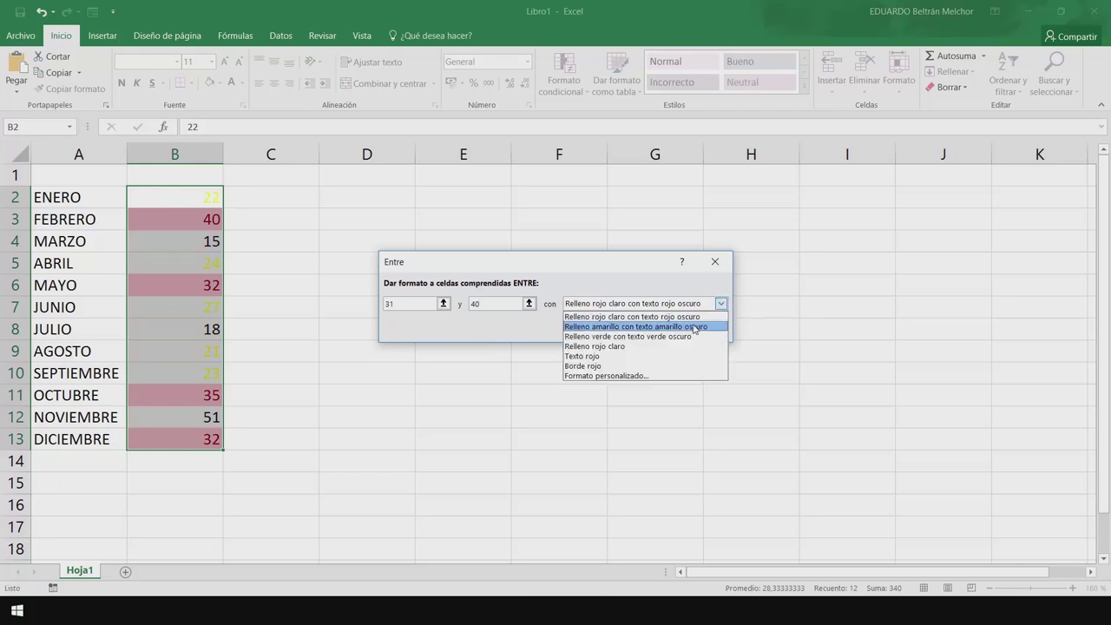
click(637, 358)
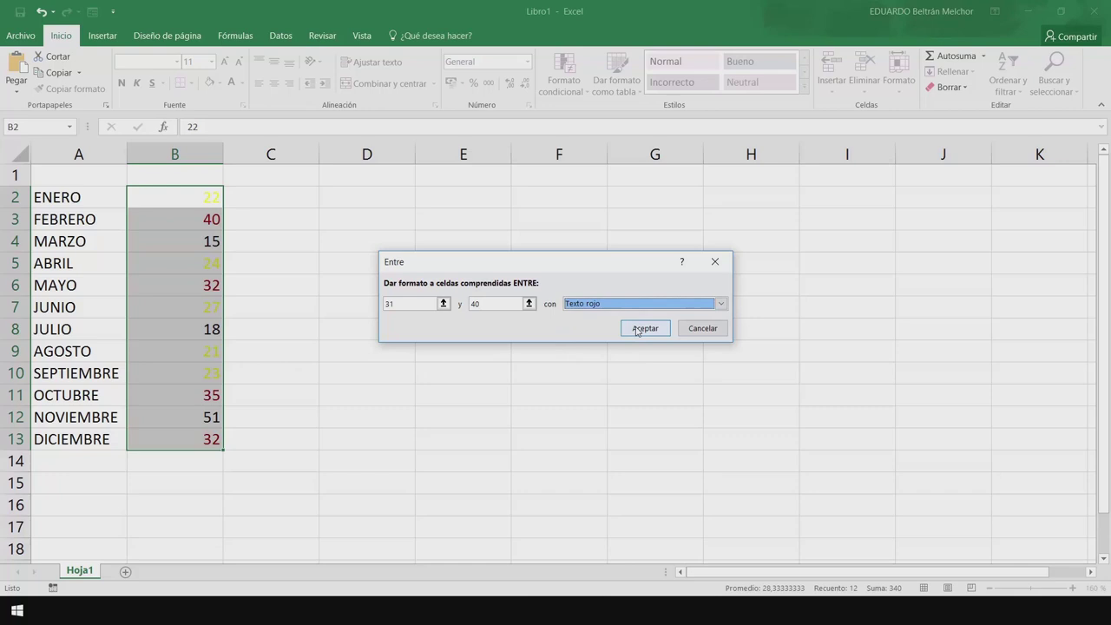
click(639, 329)
click(304, 276)
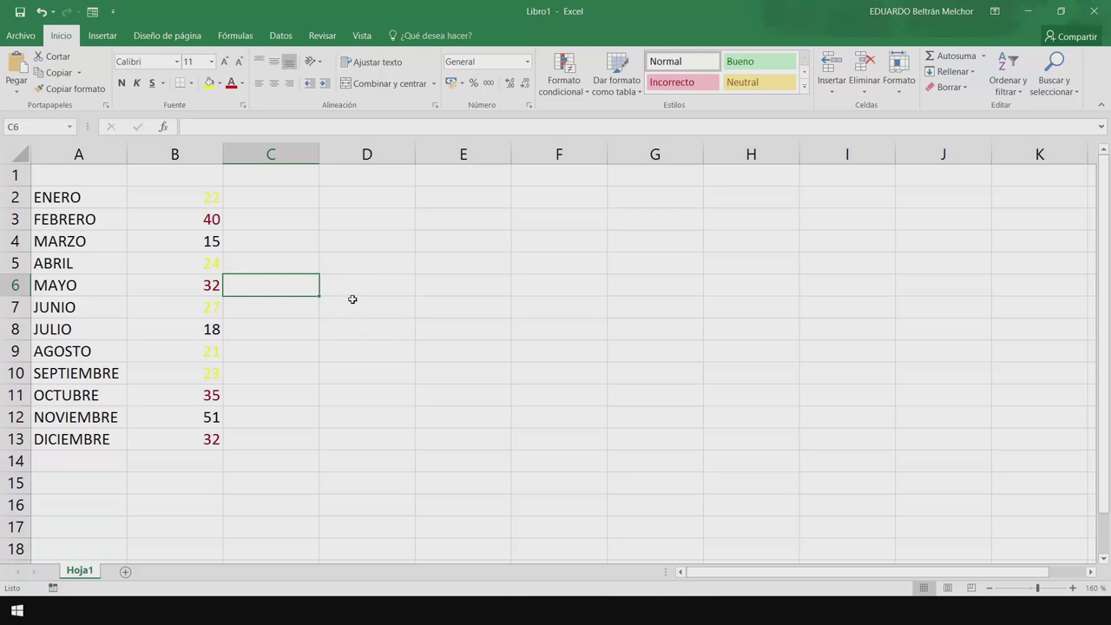
Start a third 'Between' highlight rule on B2:B13 with limits 50 and 100.
drag(205, 198, 182, 446)
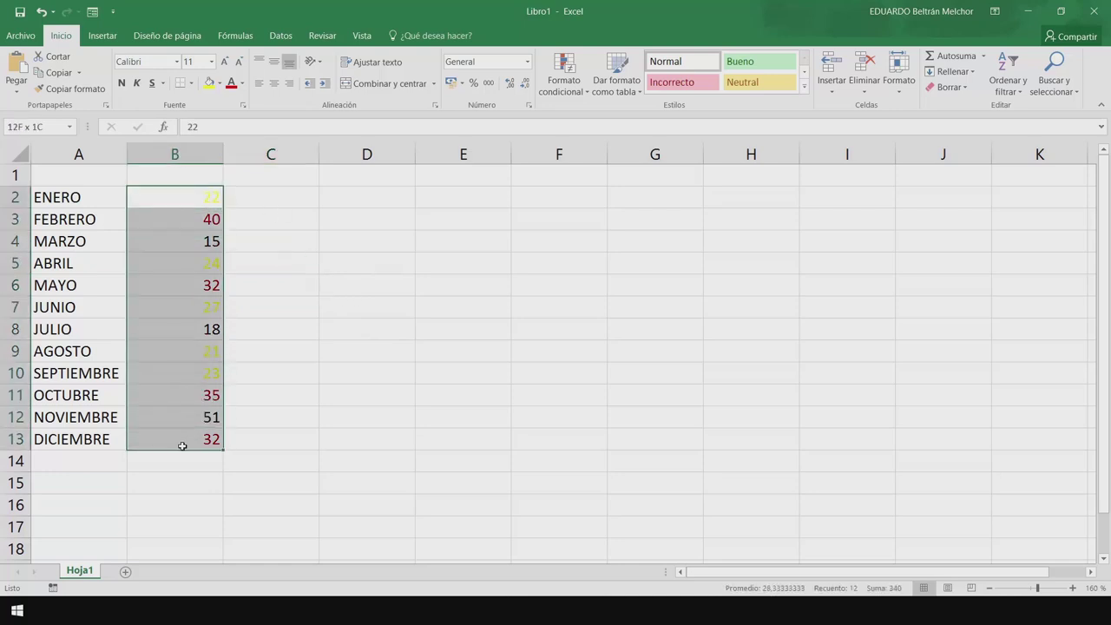
click(563, 82)
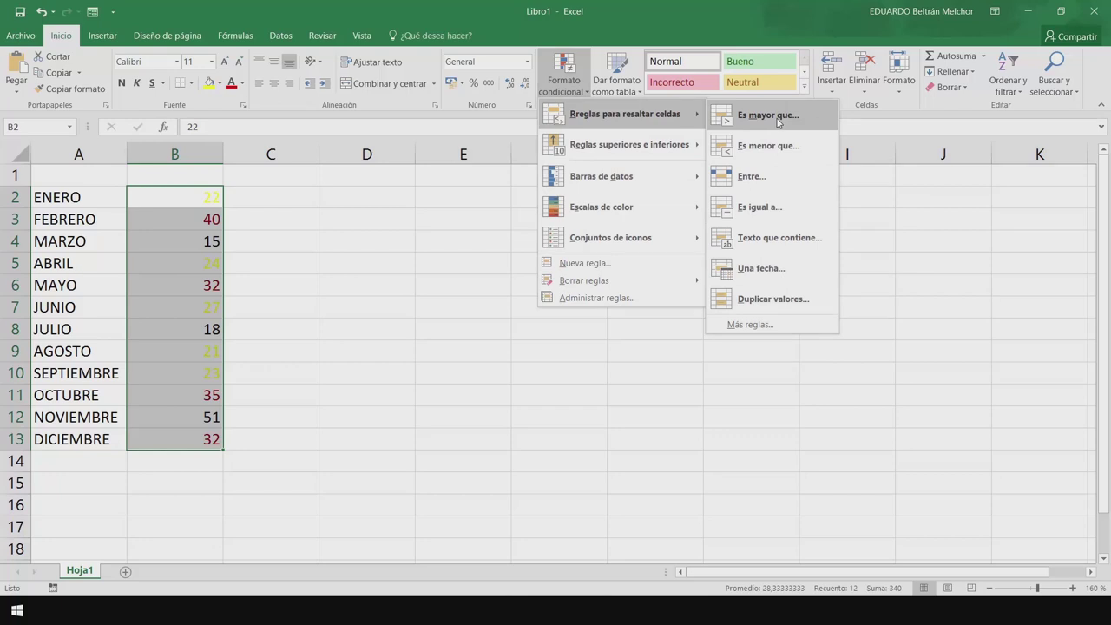
click(752, 176)
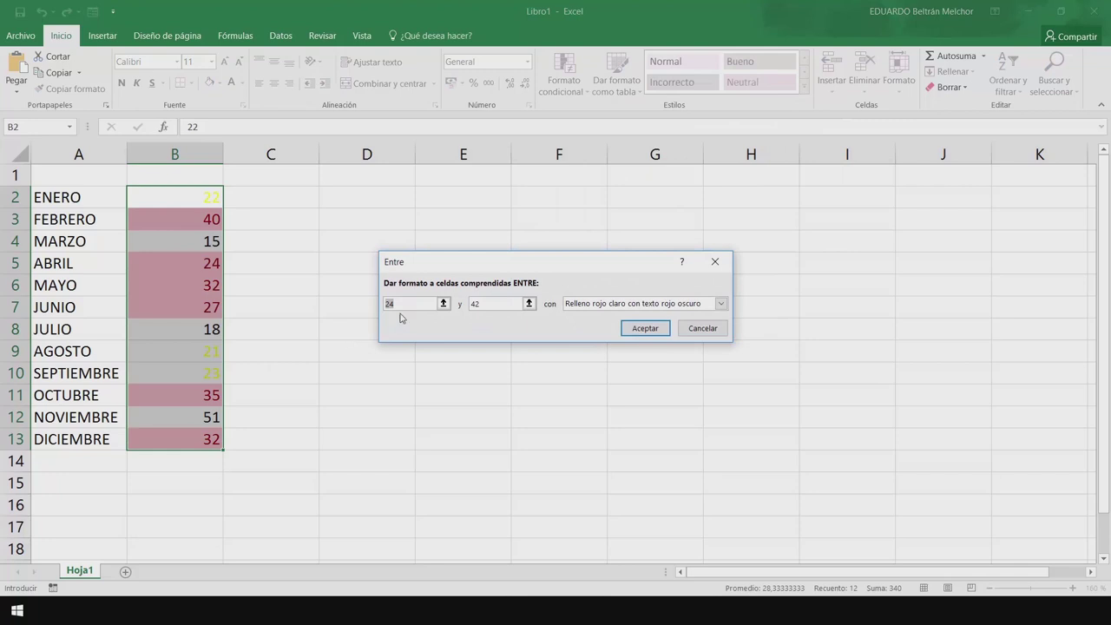
text(0)
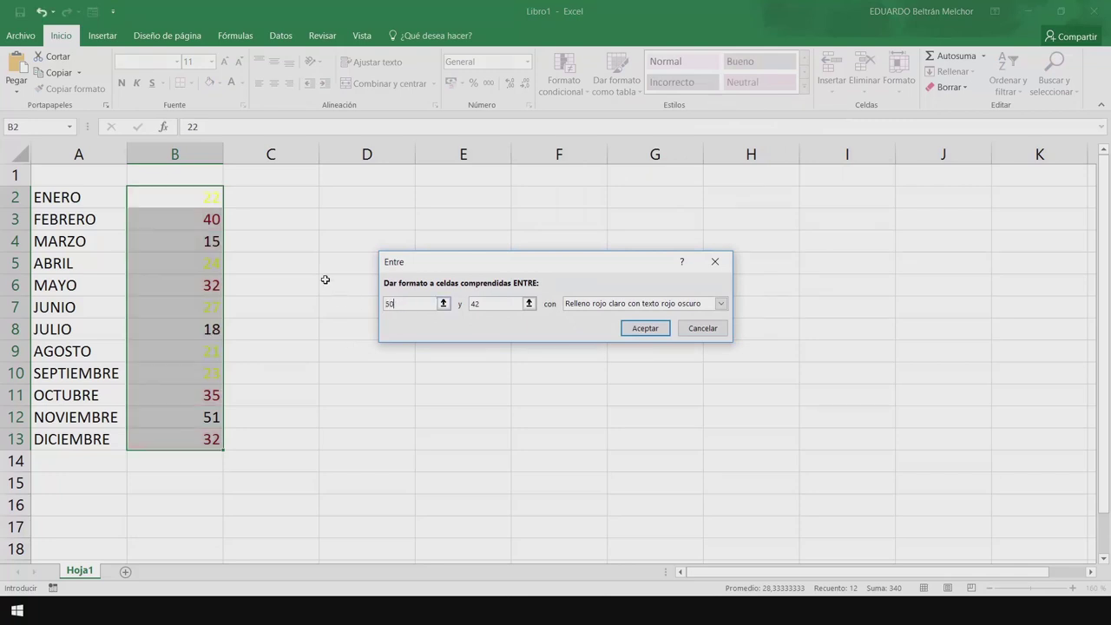
key(Tab)
text(00)
Give matching values a custom pale blue font colour and apply the rule.
click(720, 303)
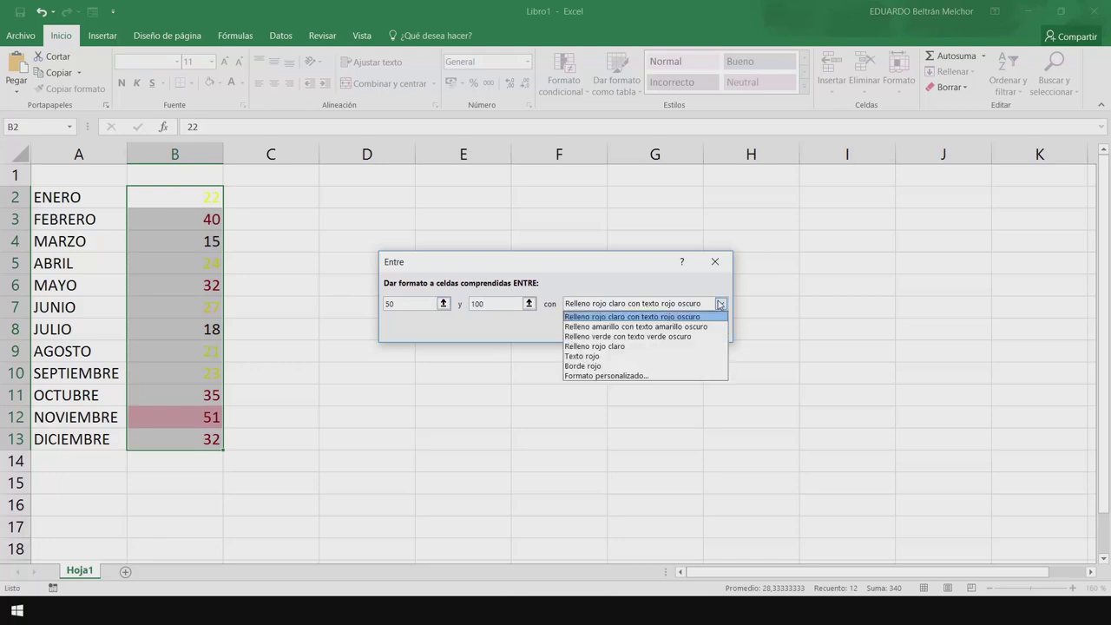
click(651, 375)
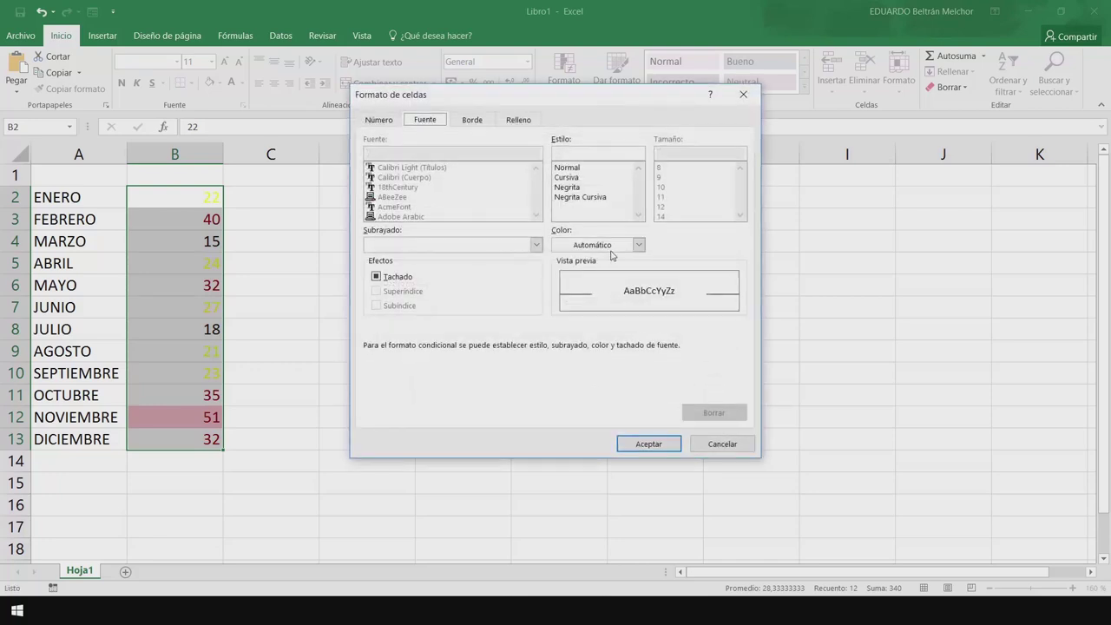
click(639, 244)
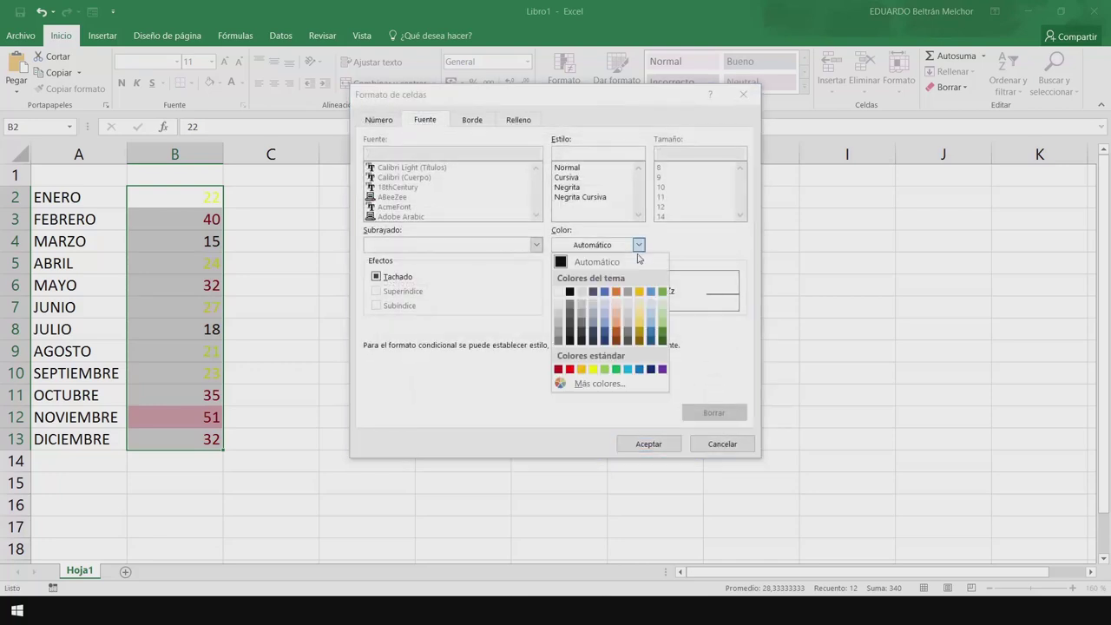
click(604, 319)
click(649, 443)
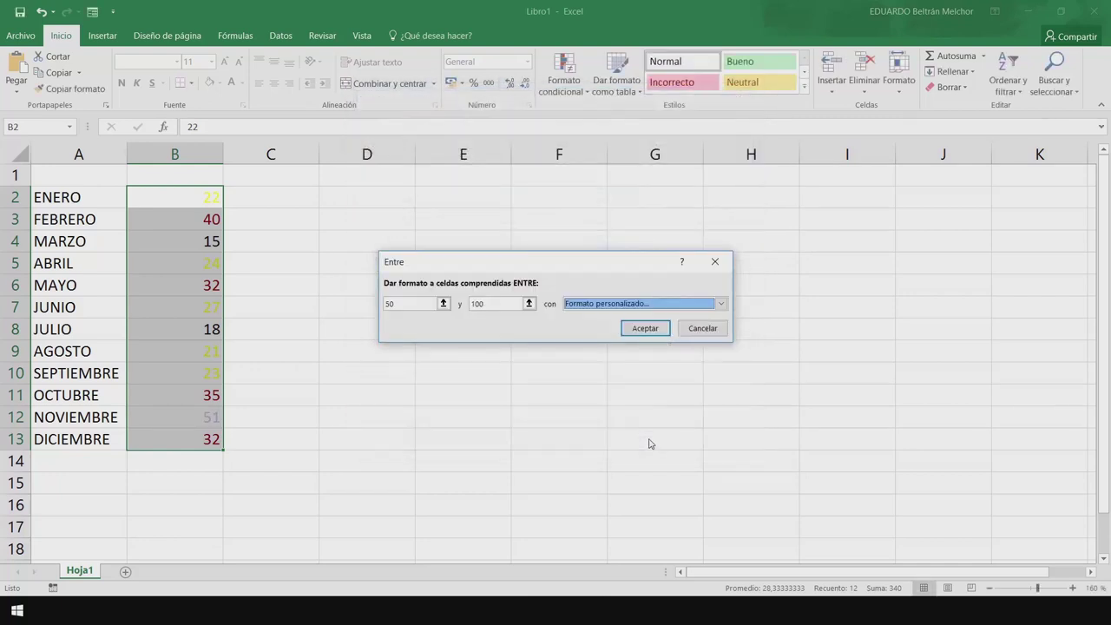
click(642, 328)
click(333, 317)
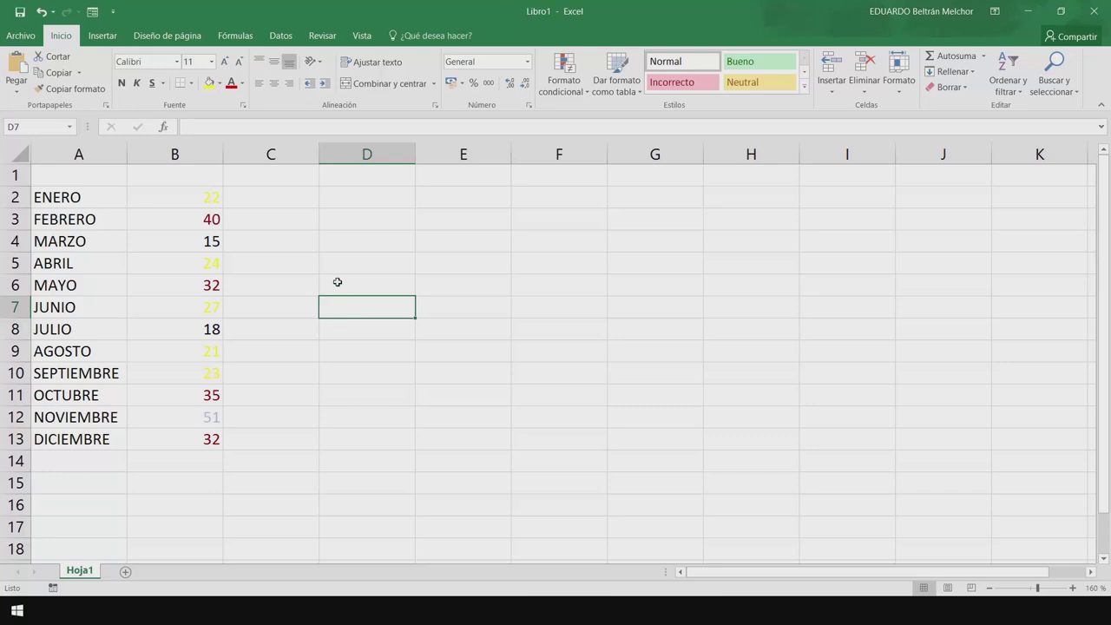
click(183, 199)
Clear all conditional formatting rules from B2:B13 so the numbers show plain black.
drag(185, 424, 185, 441)
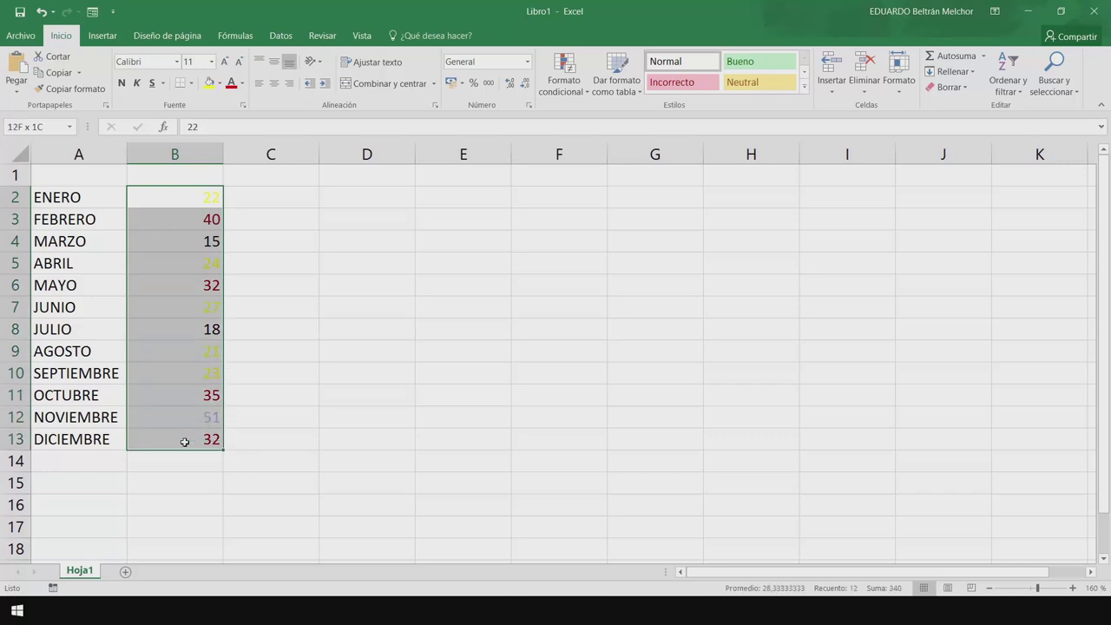
click(584, 90)
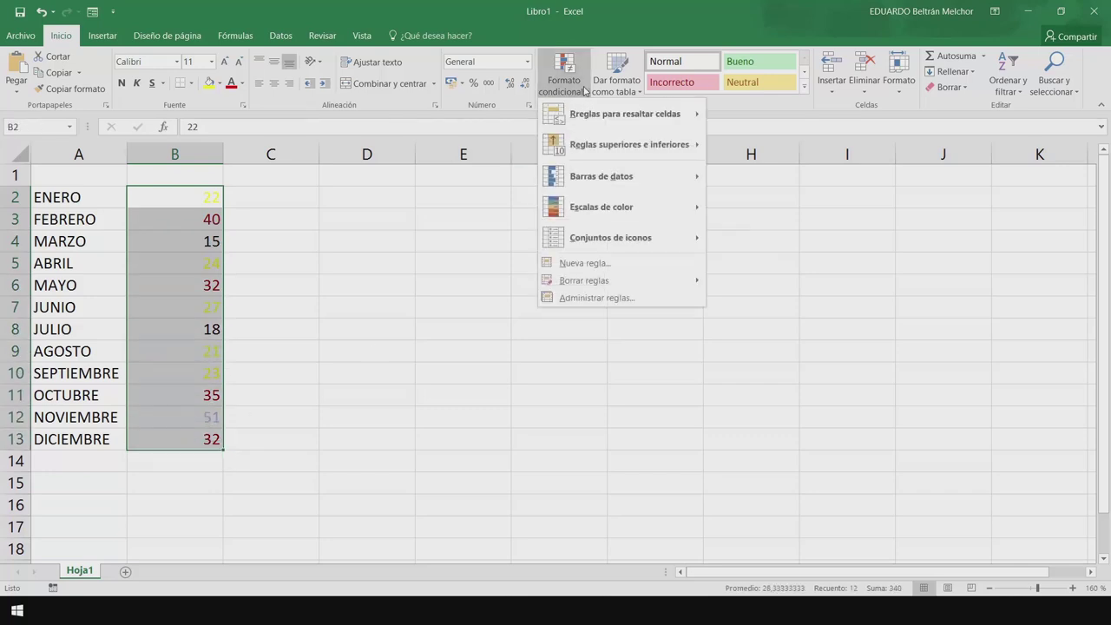
mouse_move(584, 281)
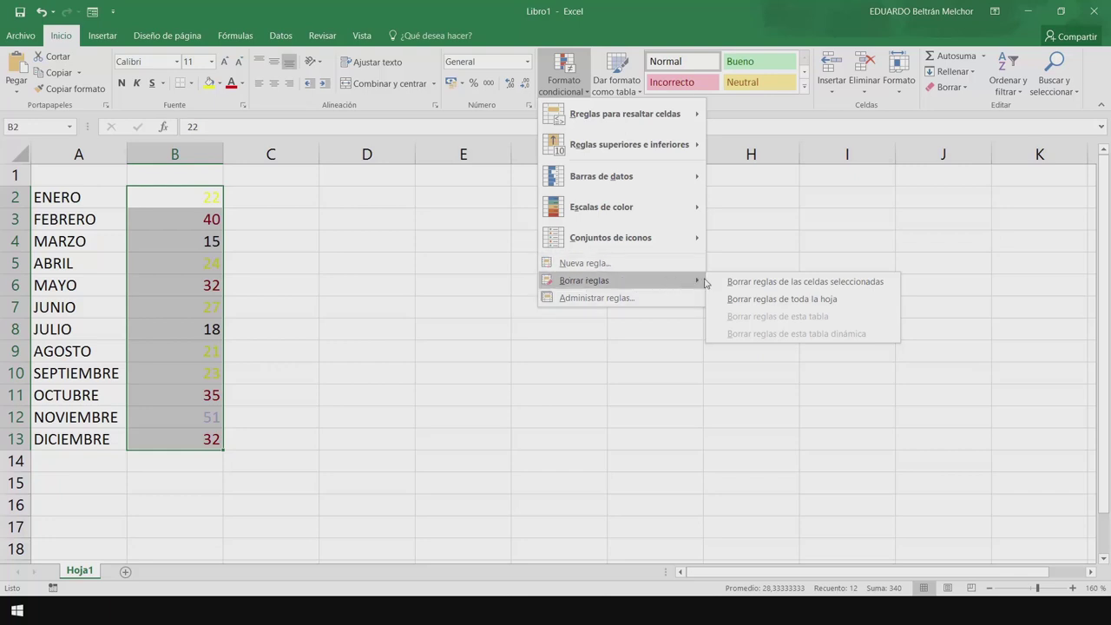
click(783, 283)
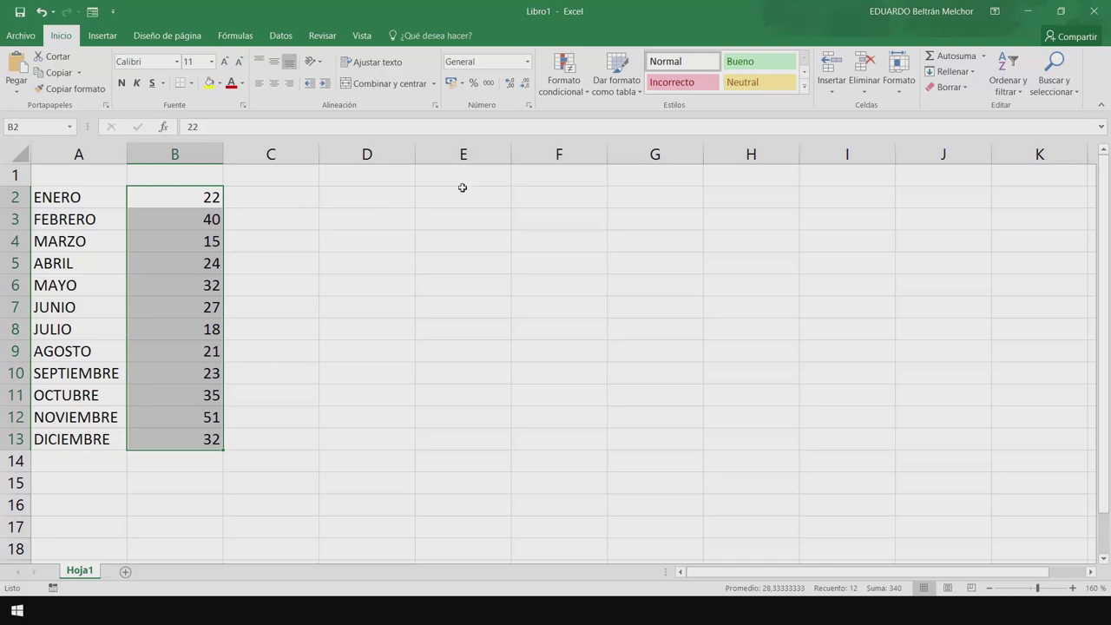
click(593, 94)
click(583, 92)
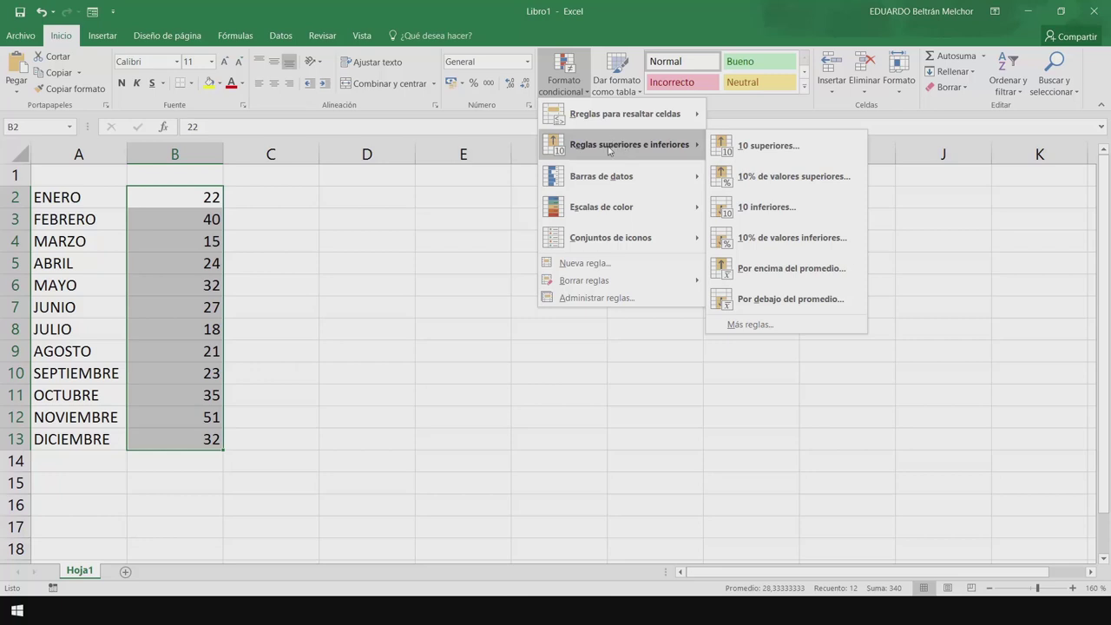
mouse_move(600, 176)
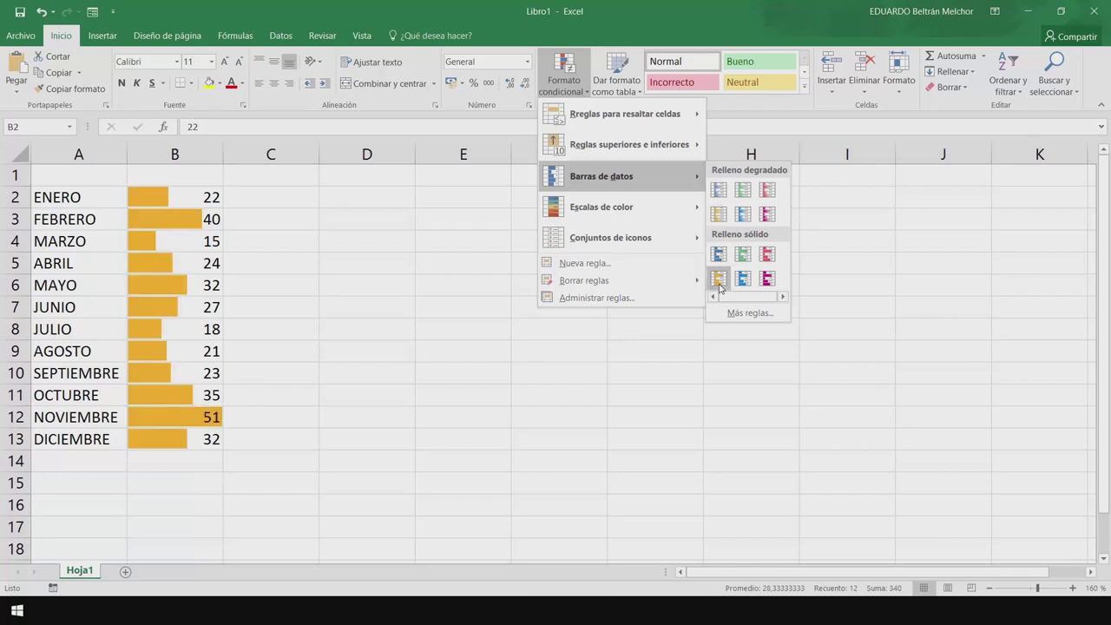
Apply orange gradient fill data bars to B2:B13 and deselect to view them.
click(718, 214)
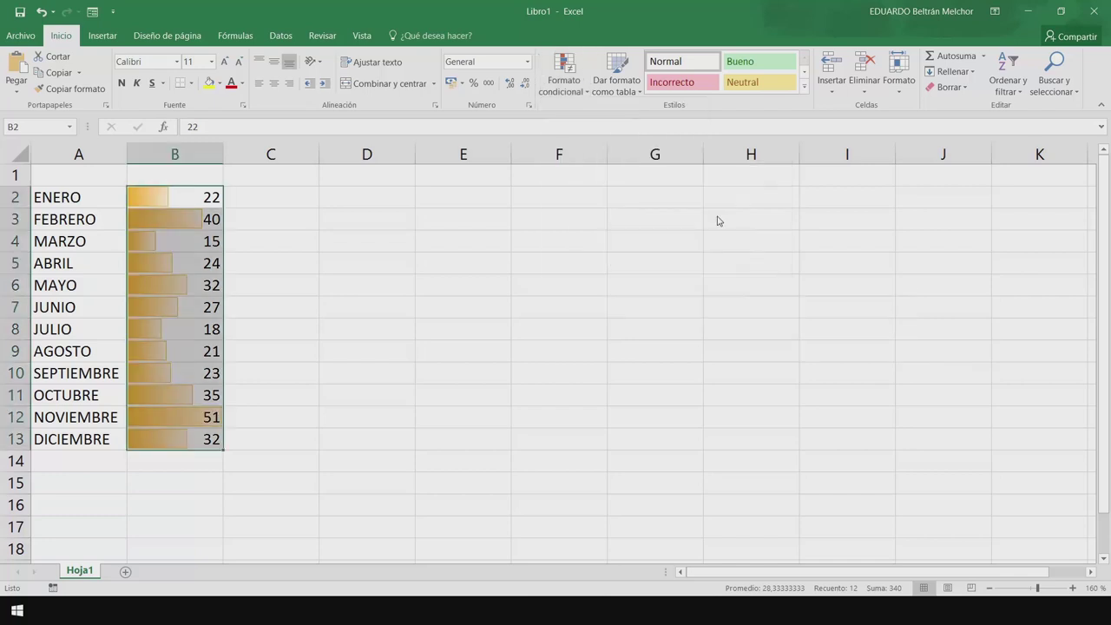
click(236, 410)
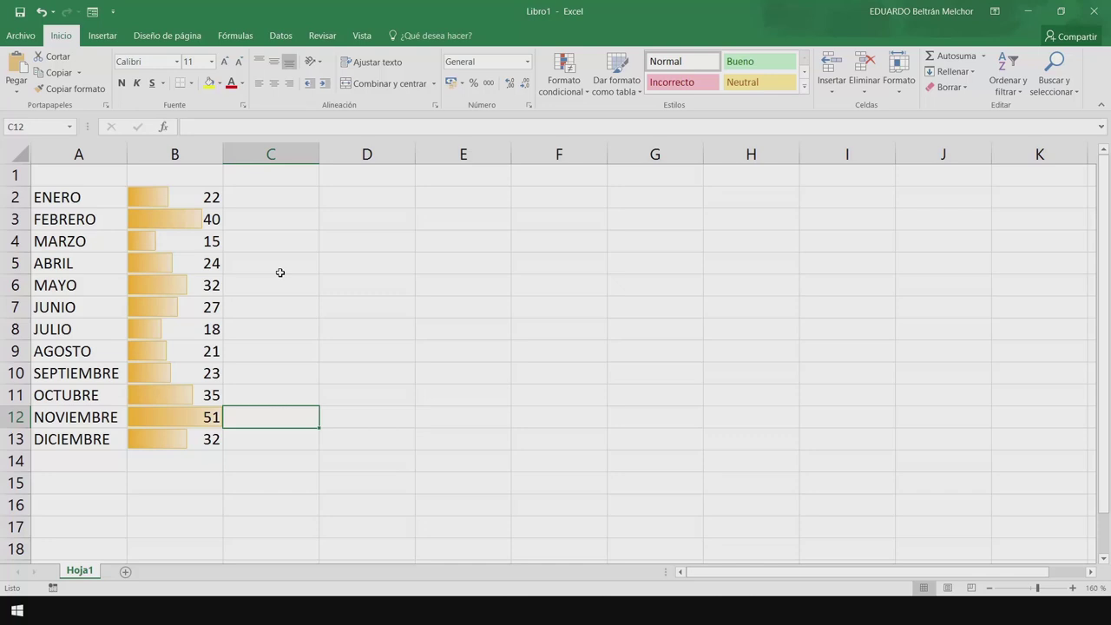
drag(188, 194, 173, 438)
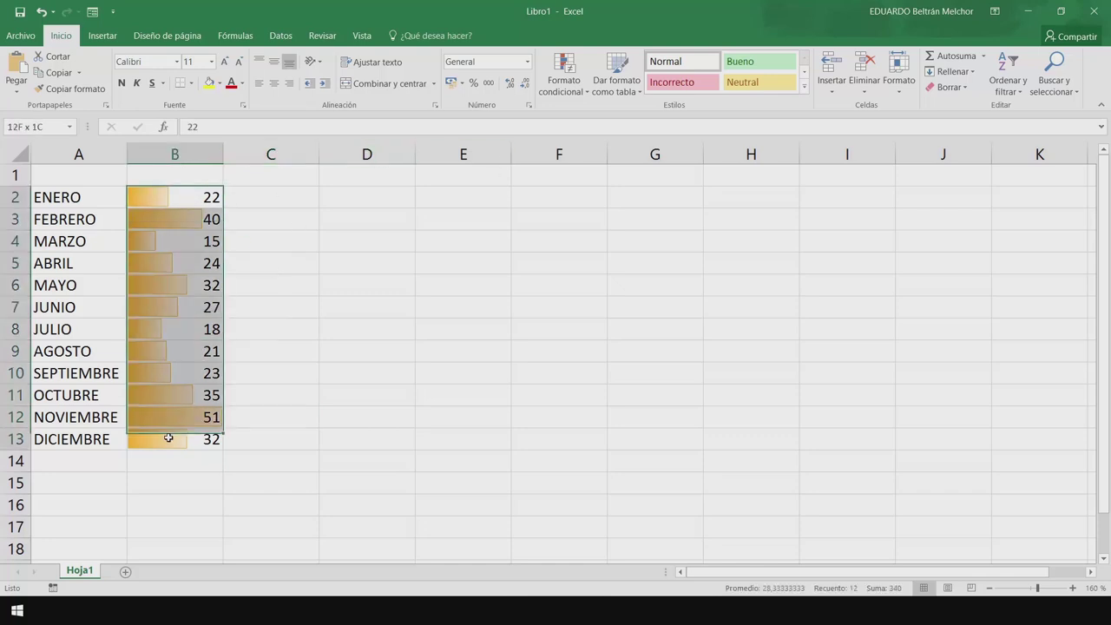
Replace the data bars on B2:B13 with the grey directional arrows icon set.
click(588, 95)
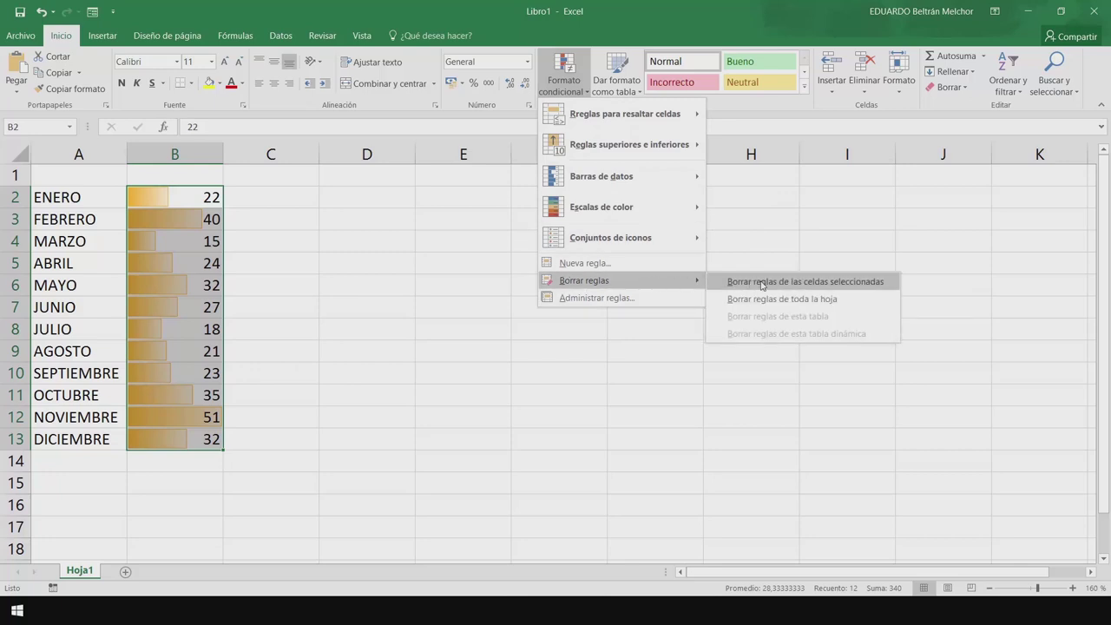
click(762, 282)
click(595, 94)
click(585, 93)
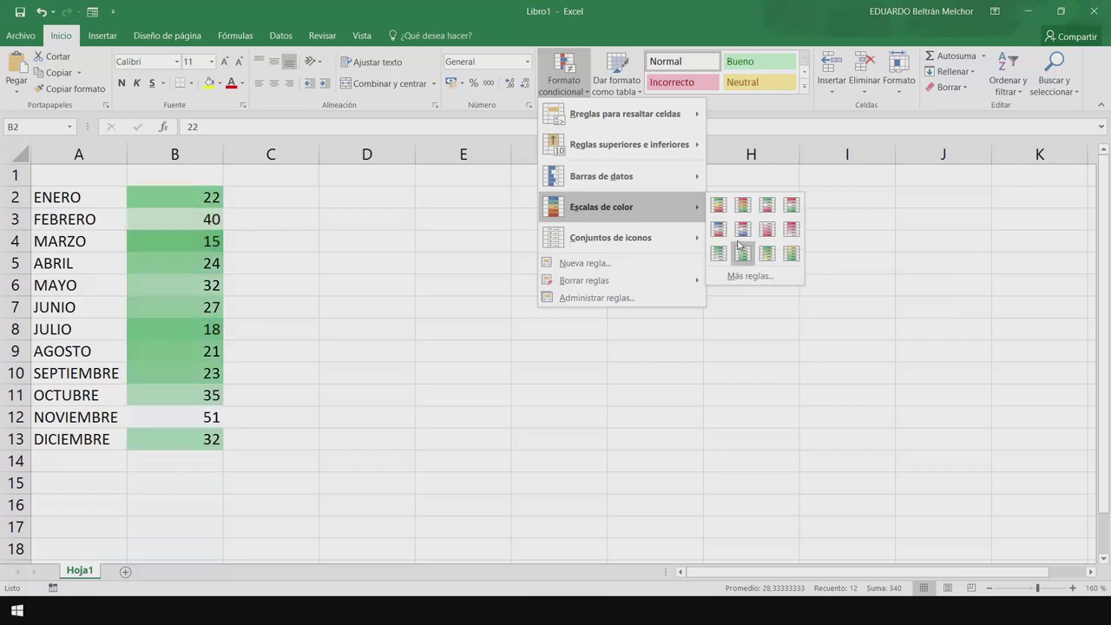
mouse_move(610, 238)
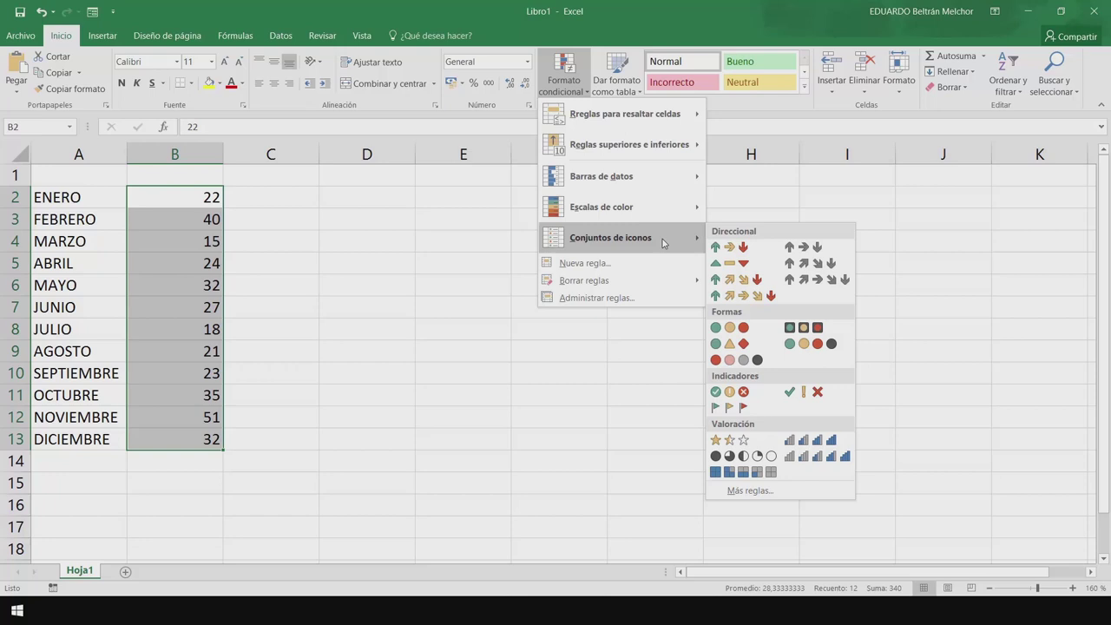
click(802, 263)
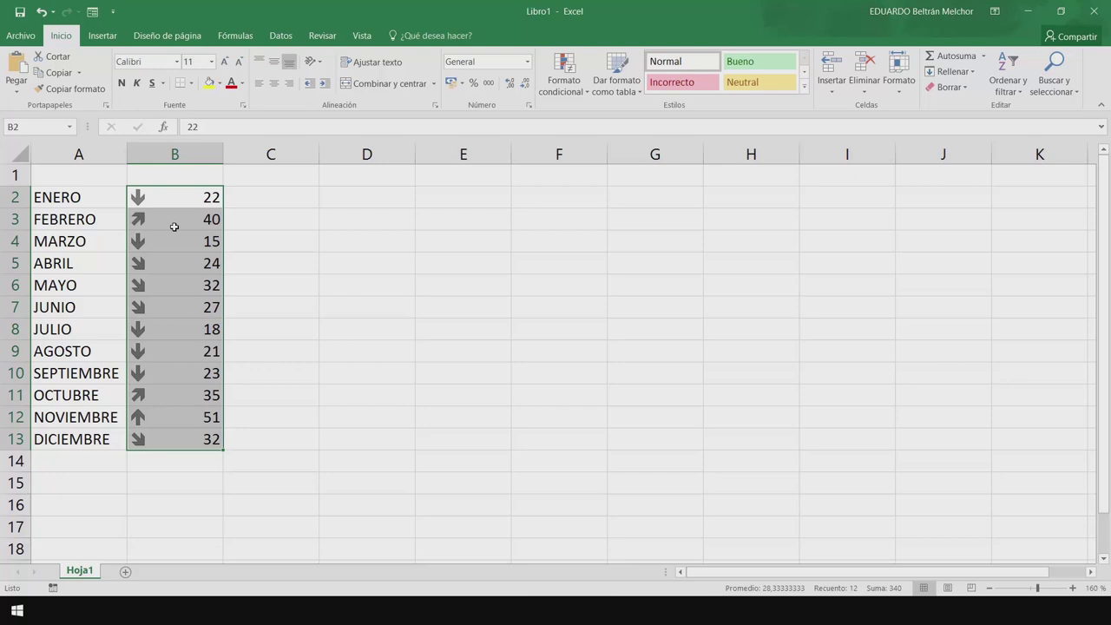
Clear the arrow icon rule from B2:B13, leaving the values as plain numbers.
click(585, 98)
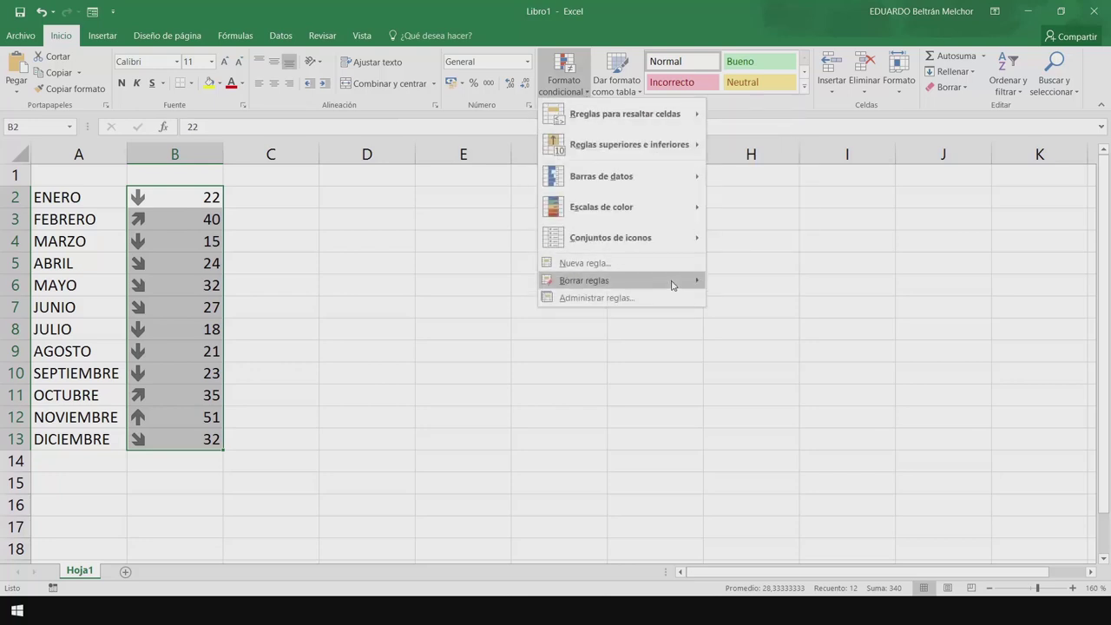
mouse_move(607, 280)
click(742, 283)
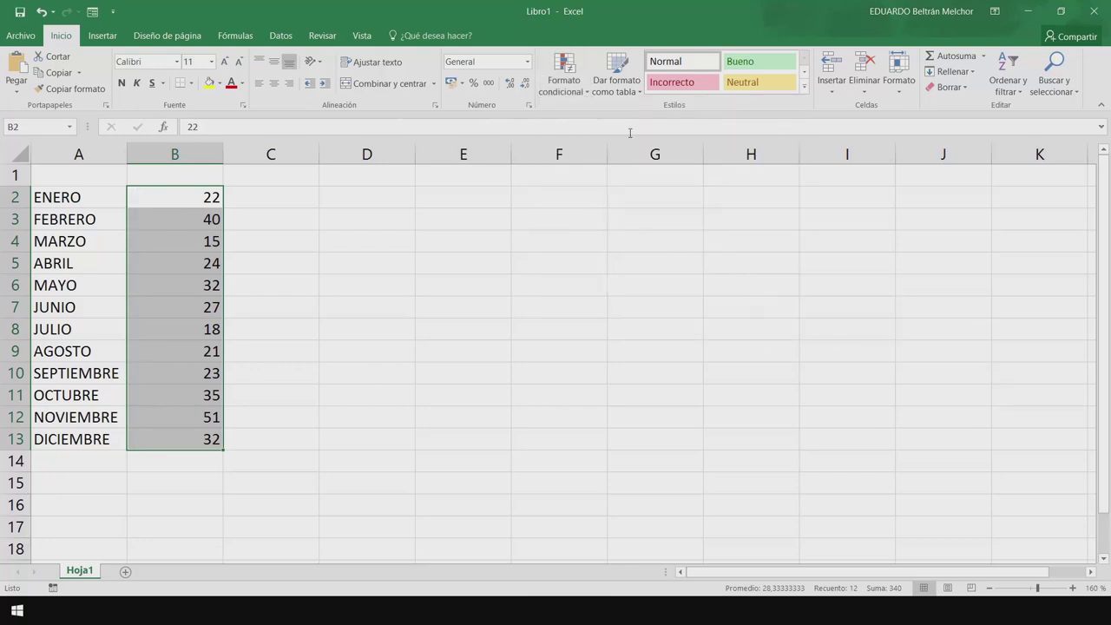
click(642, 93)
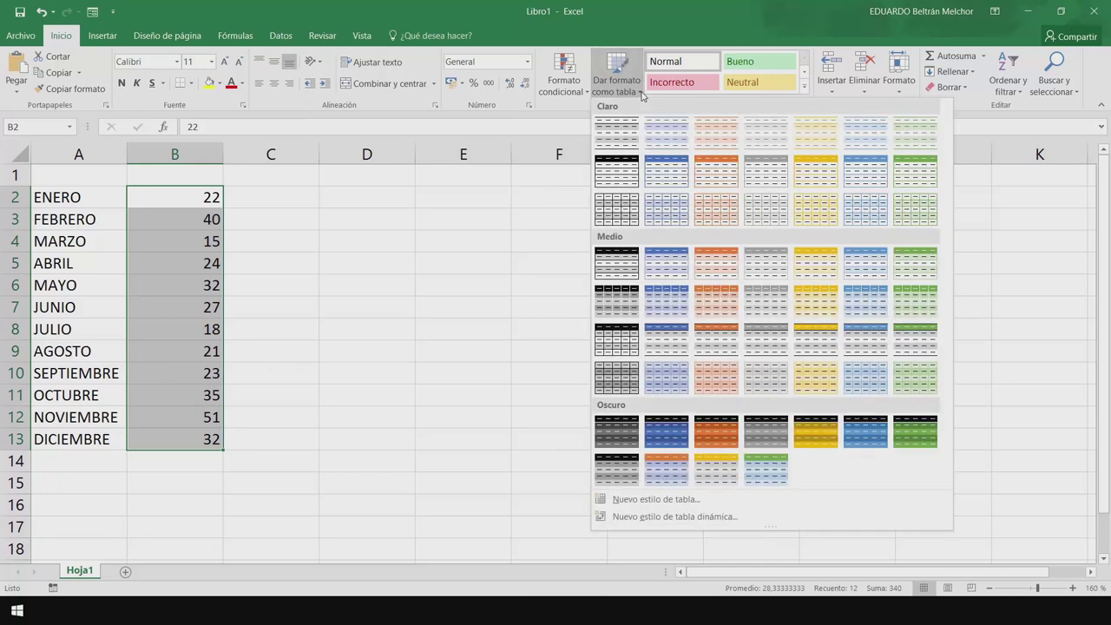
click(643, 93)
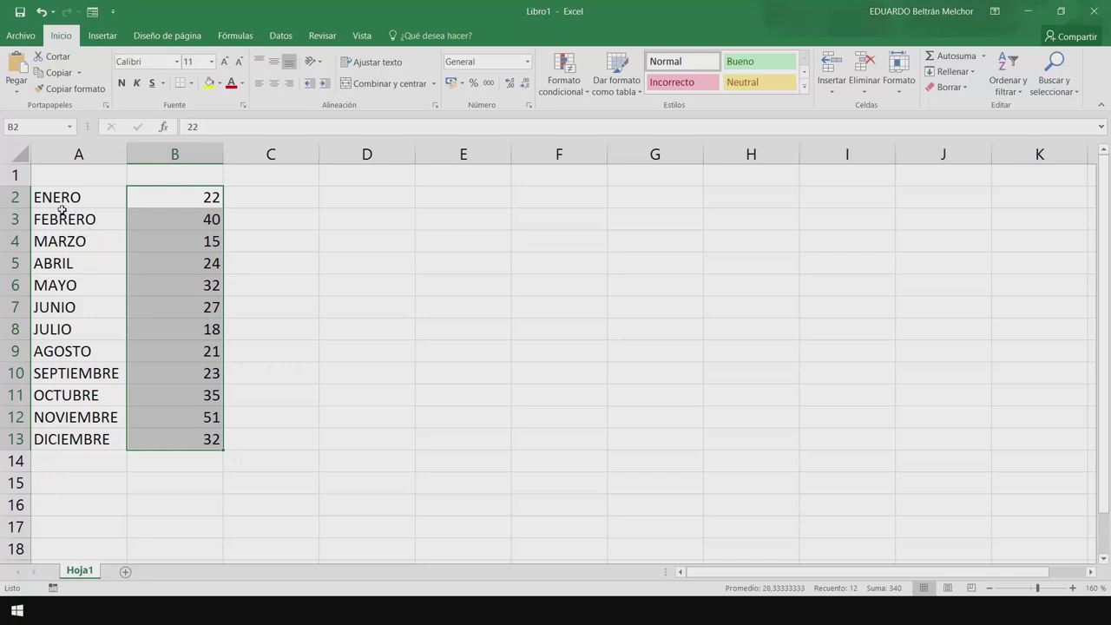
Enter the headers MESES in A1 and CANTIDAD in B1.
click(73, 176)
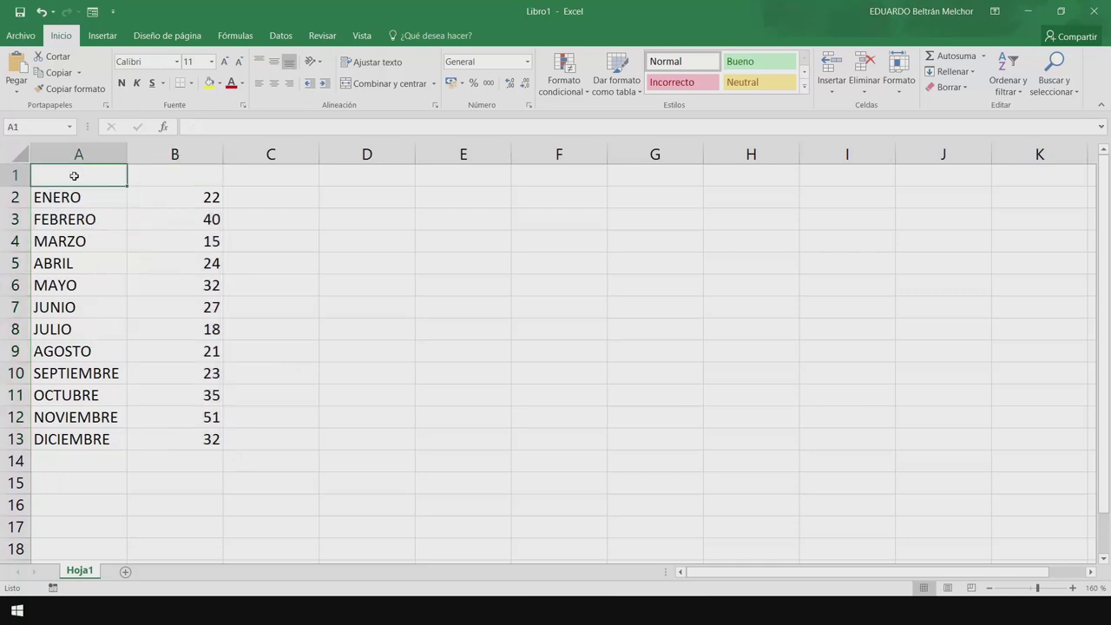
text(MESES)
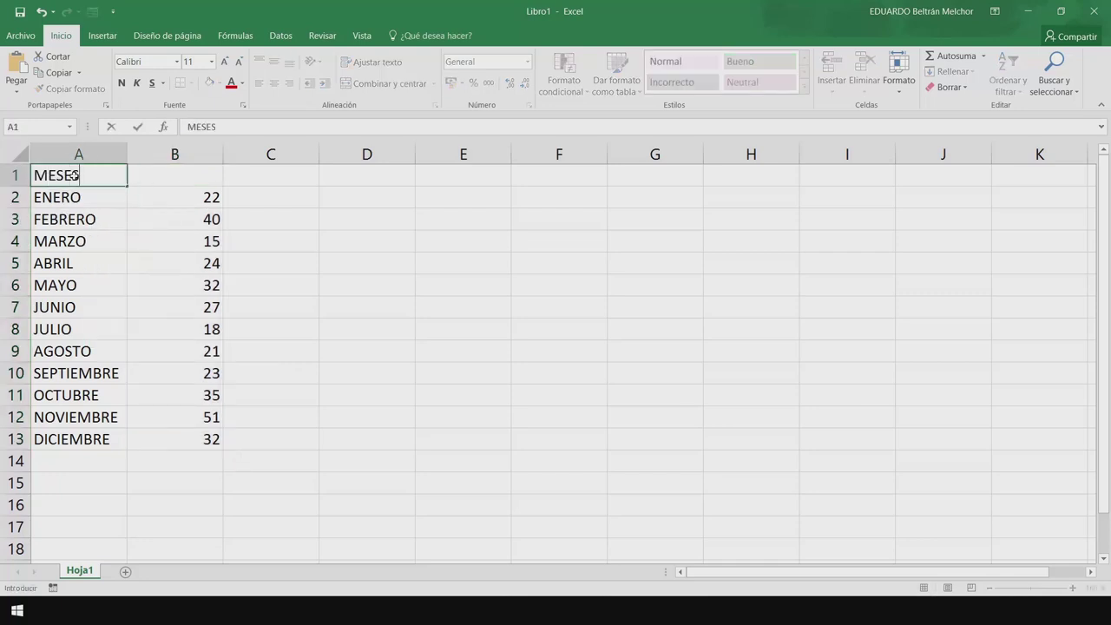
key(Tab)
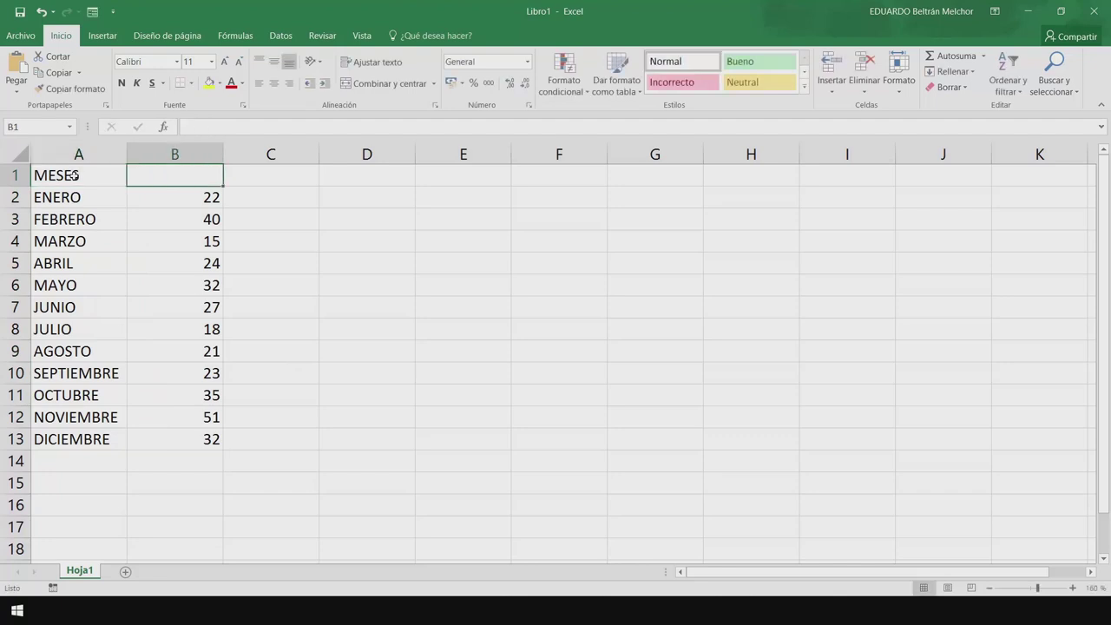
text(CANY)
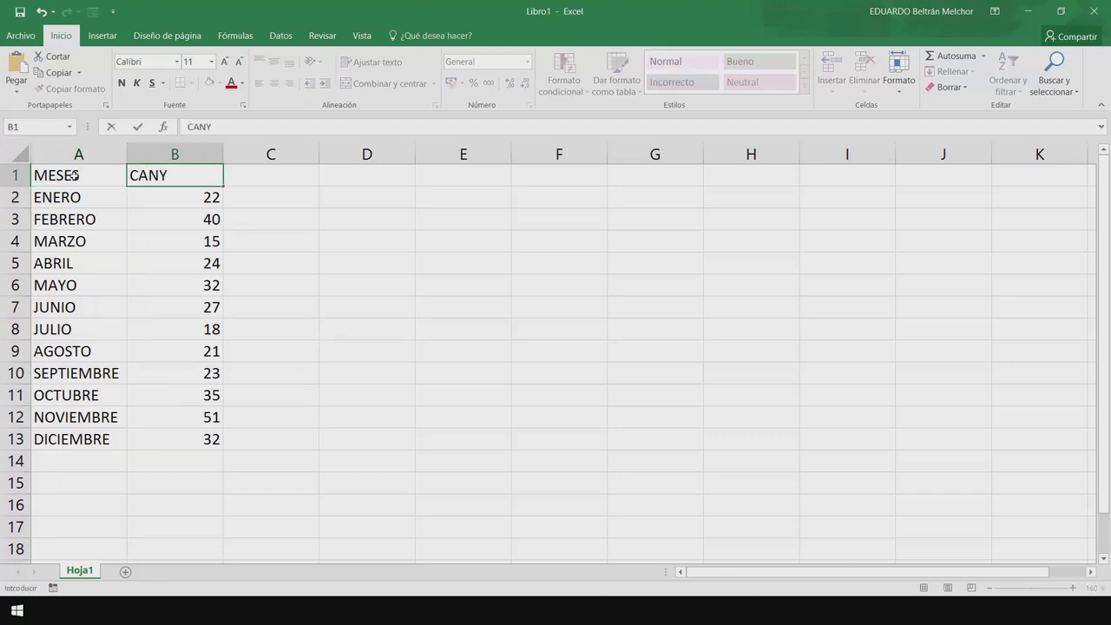
key(BackSpace)
text(TIDAD)
key(Return)
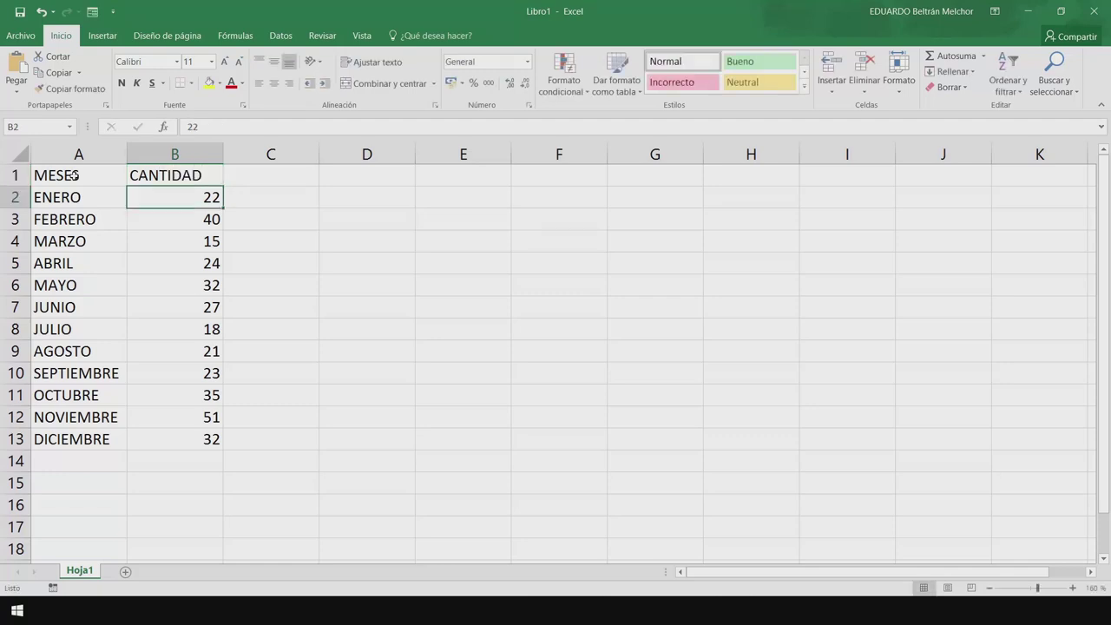
Format A1:B13 as a blue medium banded table with headers.
drag(57, 176, 213, 441)
click(638, 91)
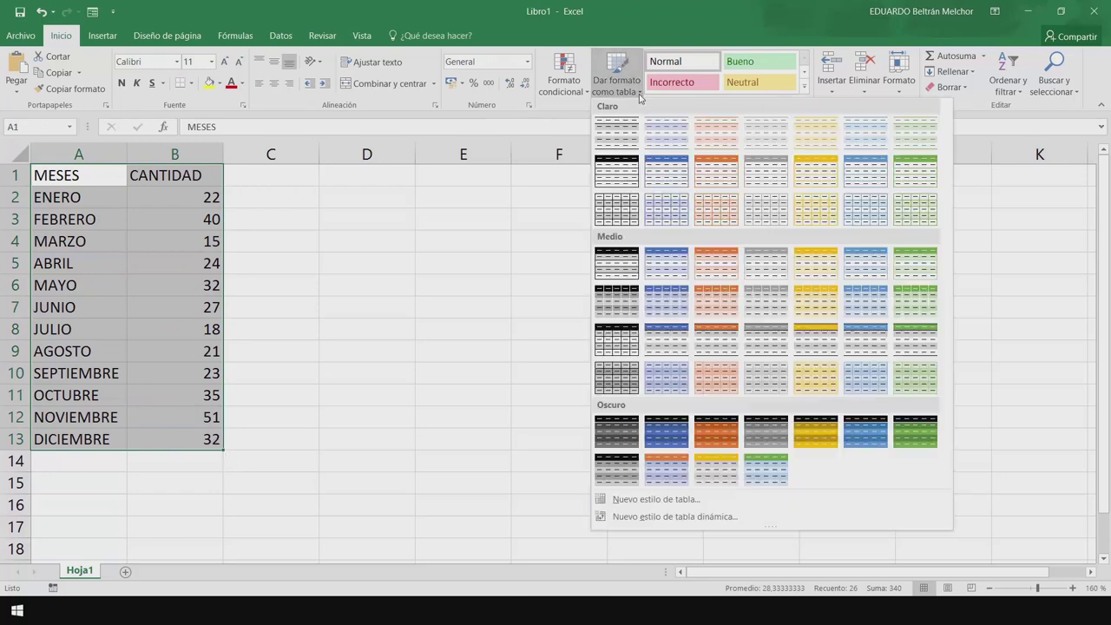
click(668, 265)
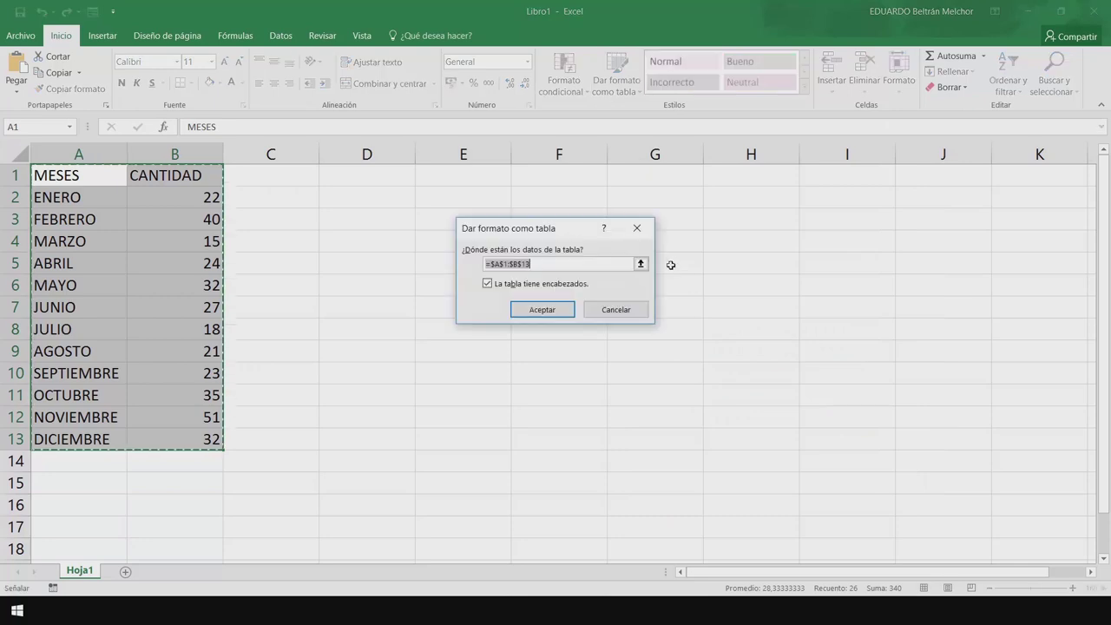
click(564, 310)
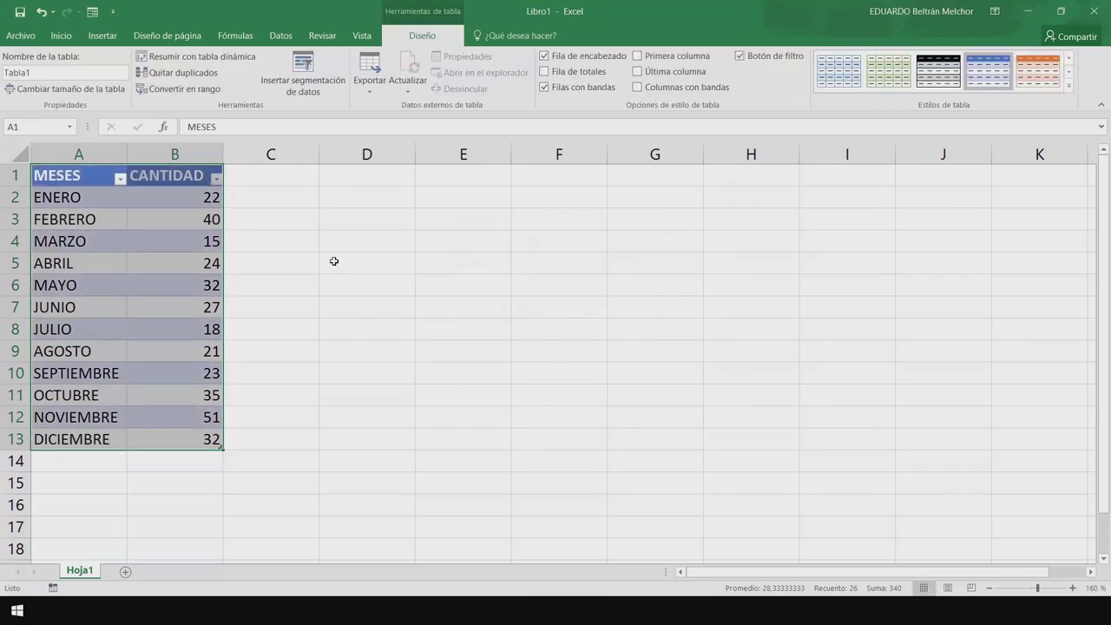
click(120, 178)
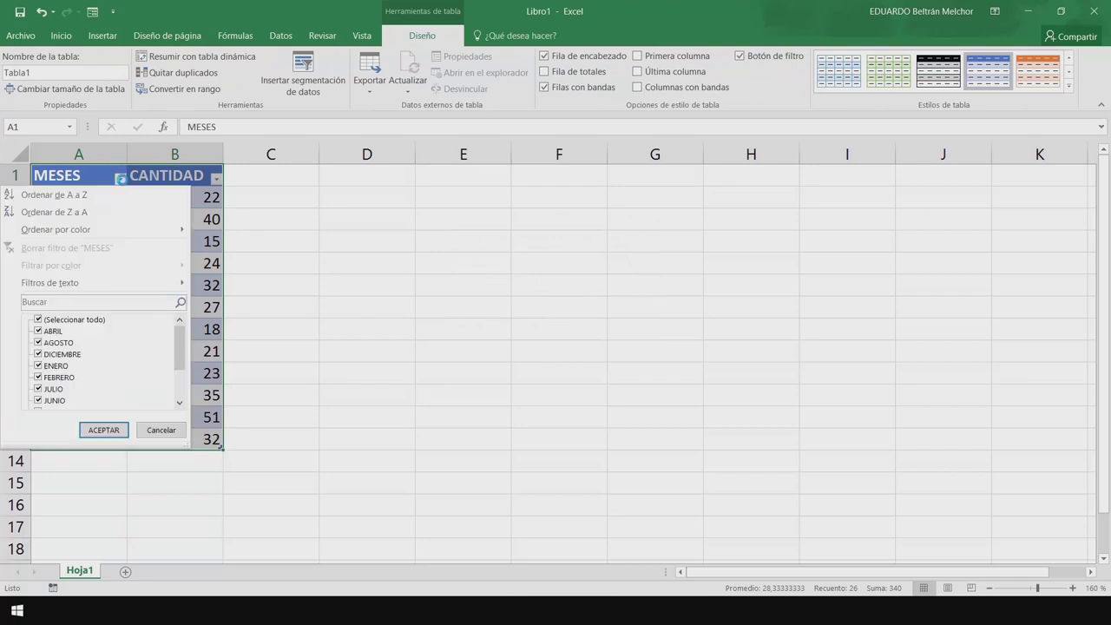
click(121, 178)
click(216, 179)
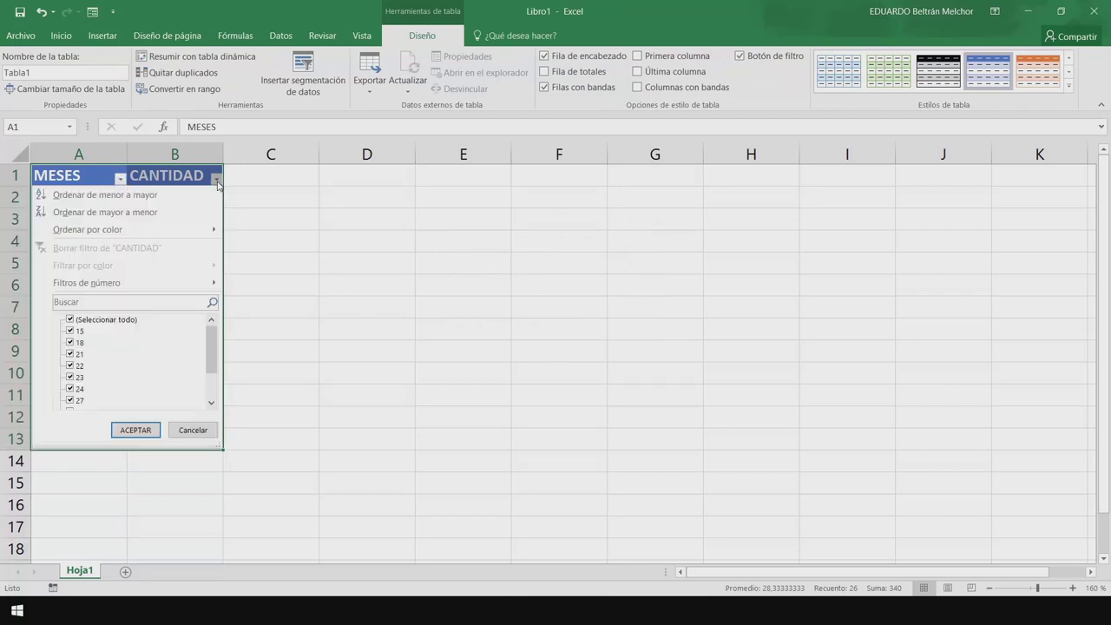
click(216, 178)
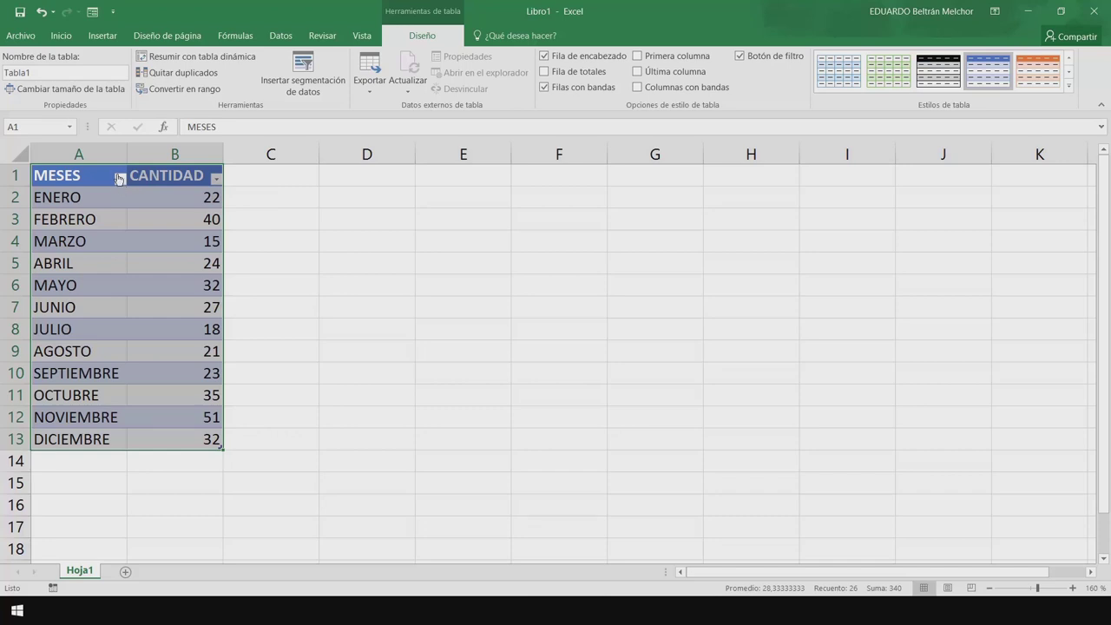
click(119, 178)
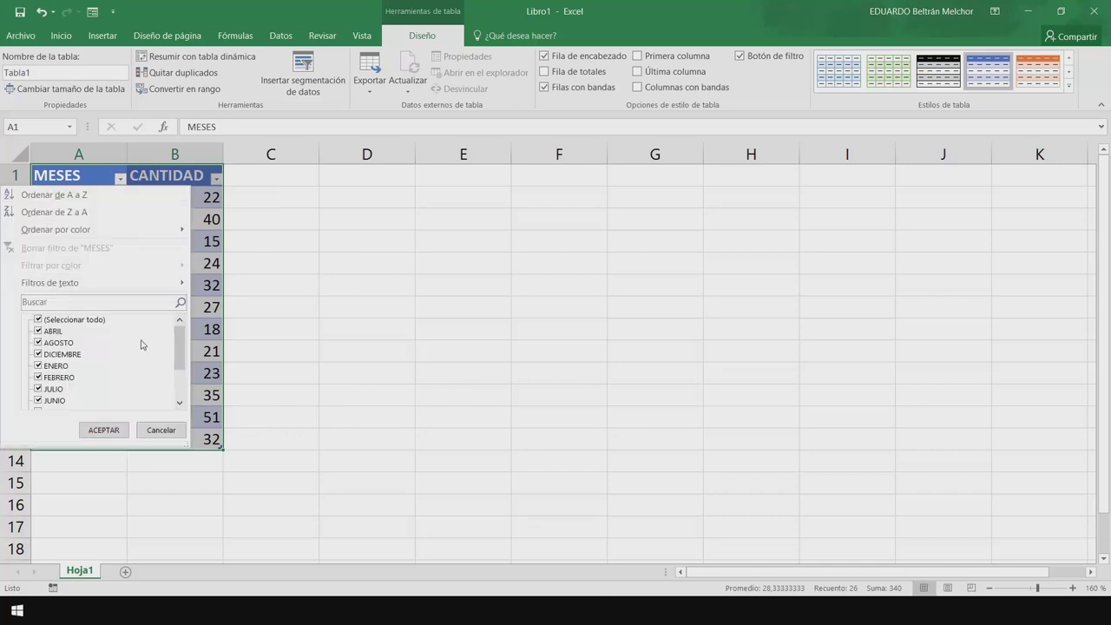
click(86, 320)
click(84, 321)
click(84, 321)
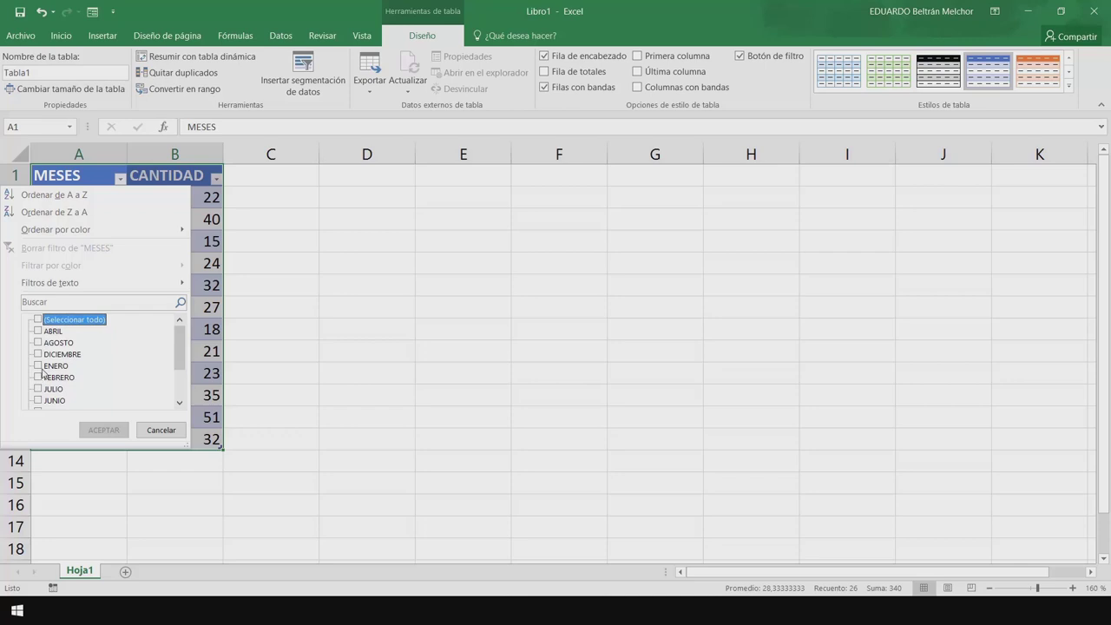
click(41, 354)
click(41, 365)
click(103, 430)
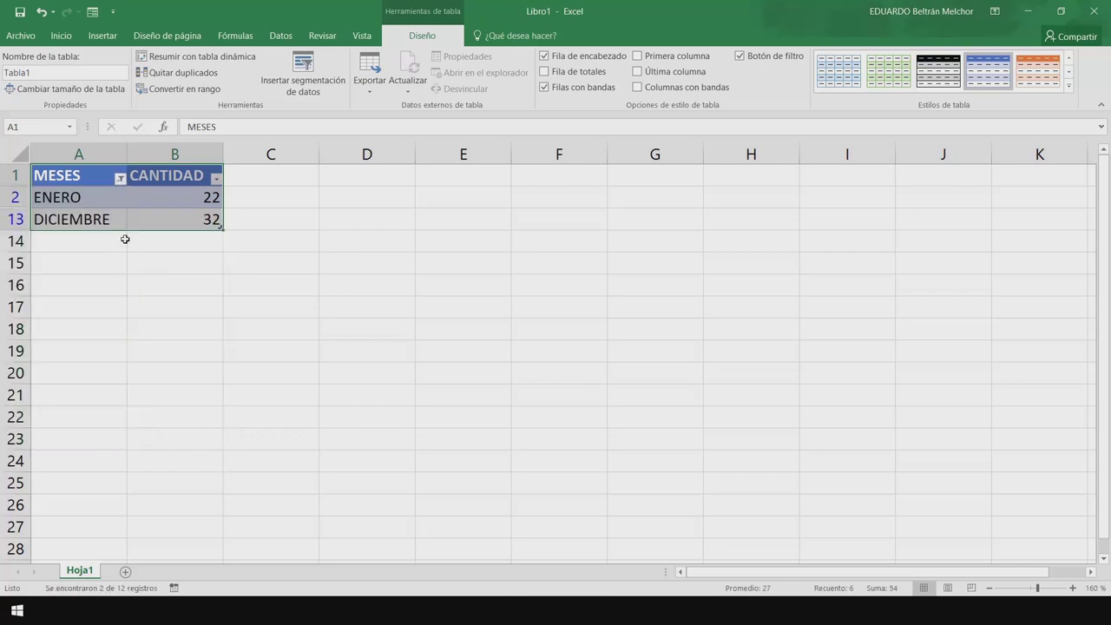
click(121, 179)
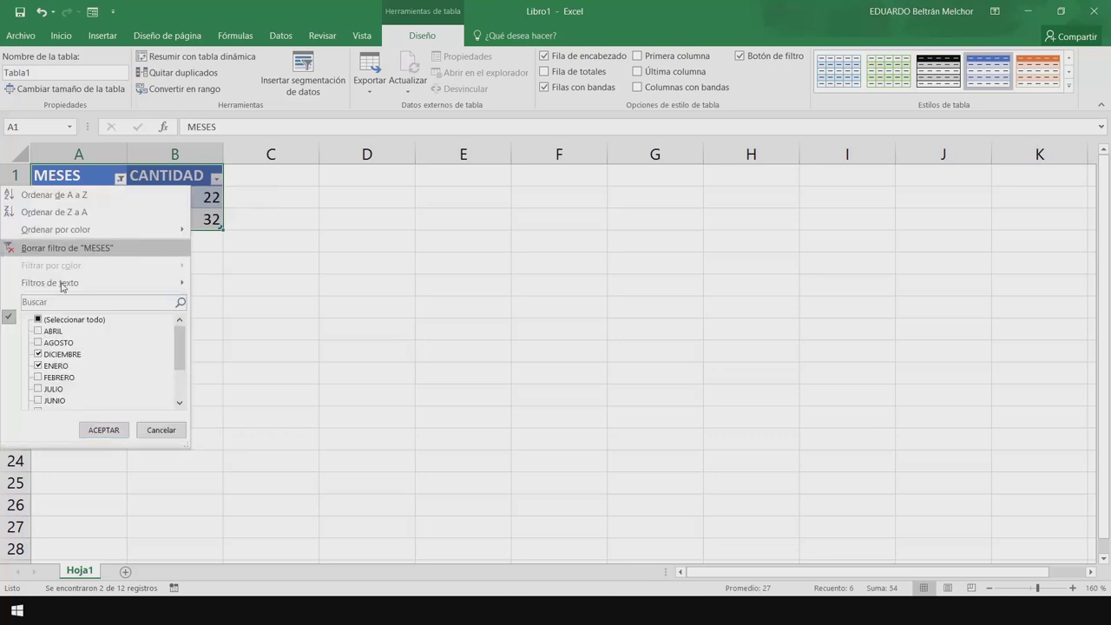
click(41, 318)
click(101, 430)
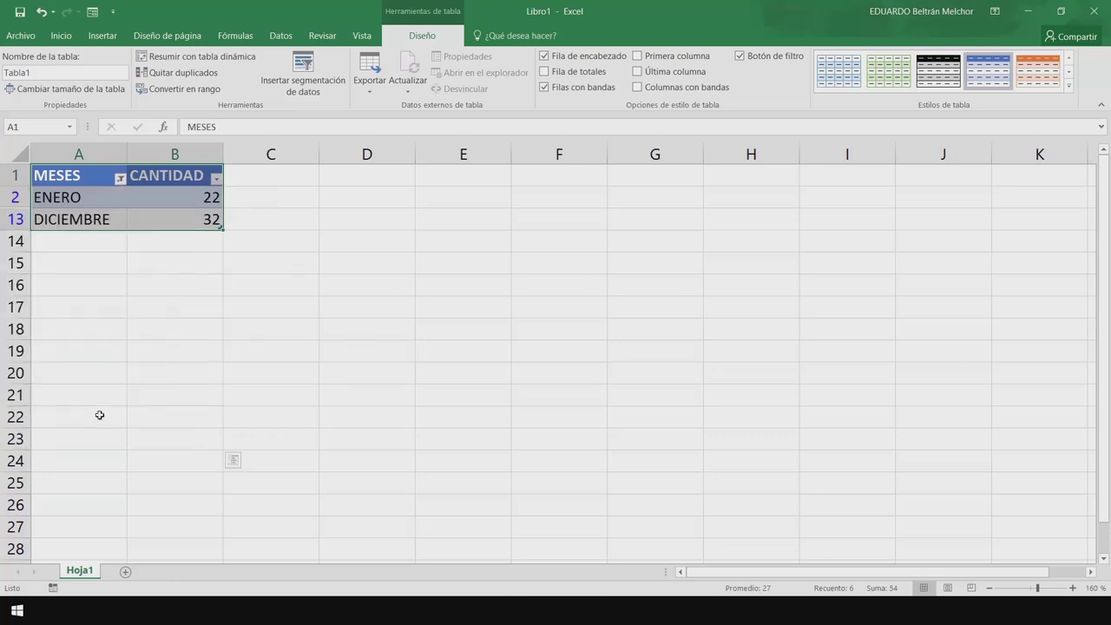
click(216, 179)
mouse_move(87, 282)
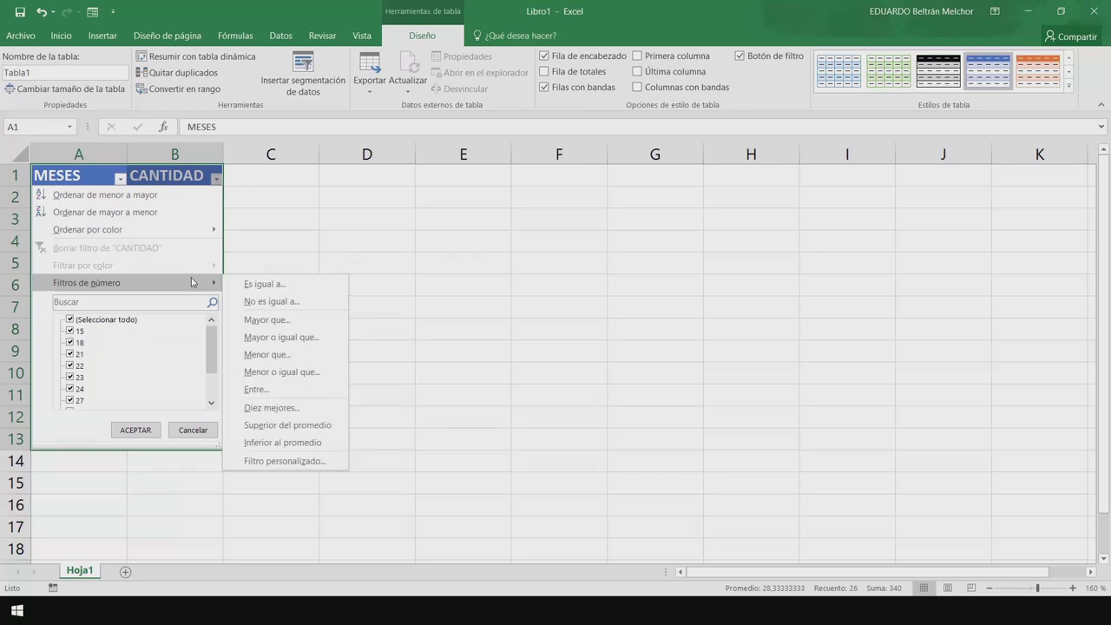
click(278, 390)
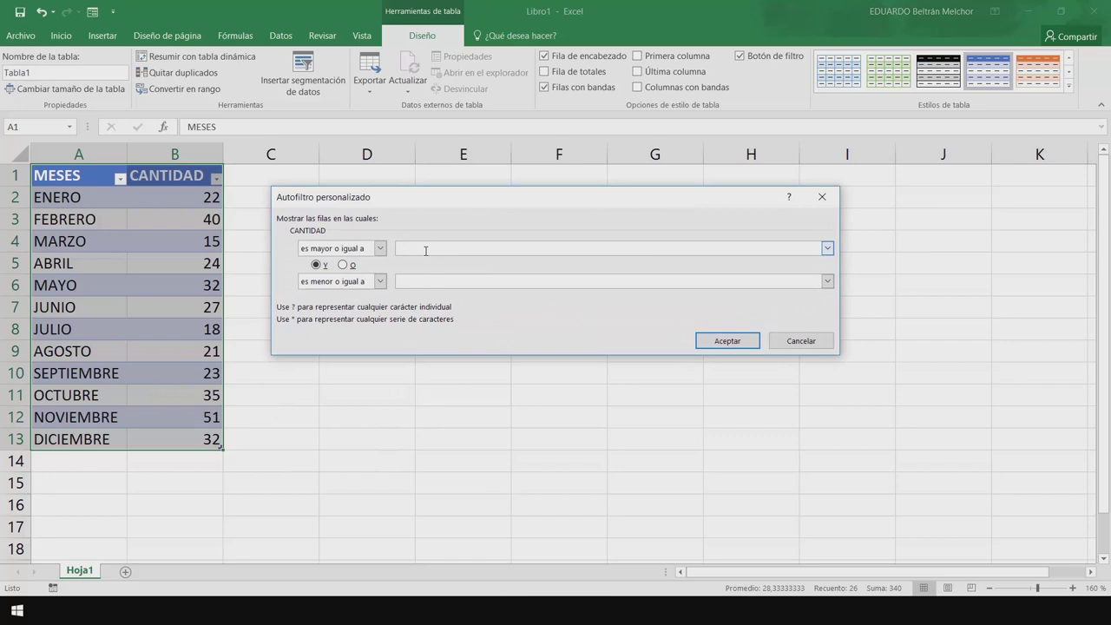
text(25)
click(424, 282)
click(714, 340)
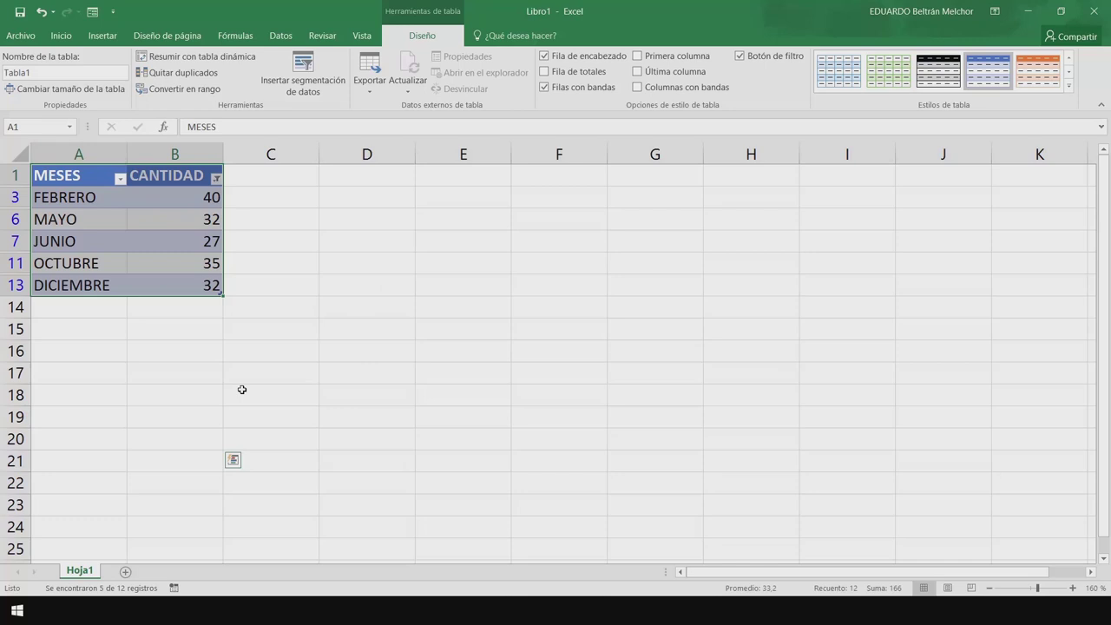
click(216, 177)
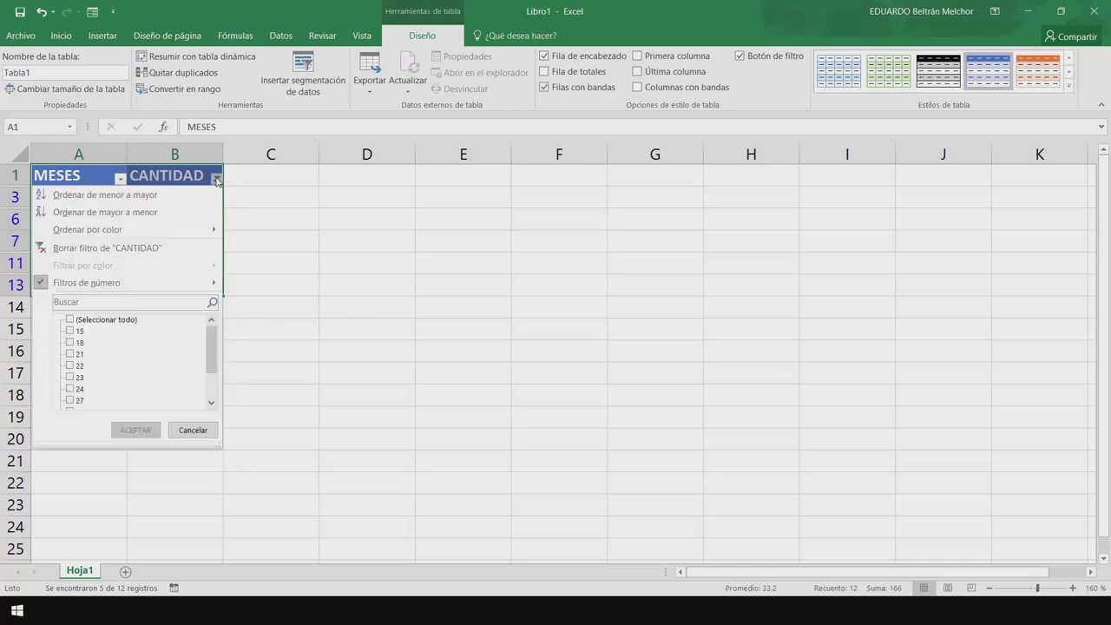
click(70, 319)
click(135, 429)
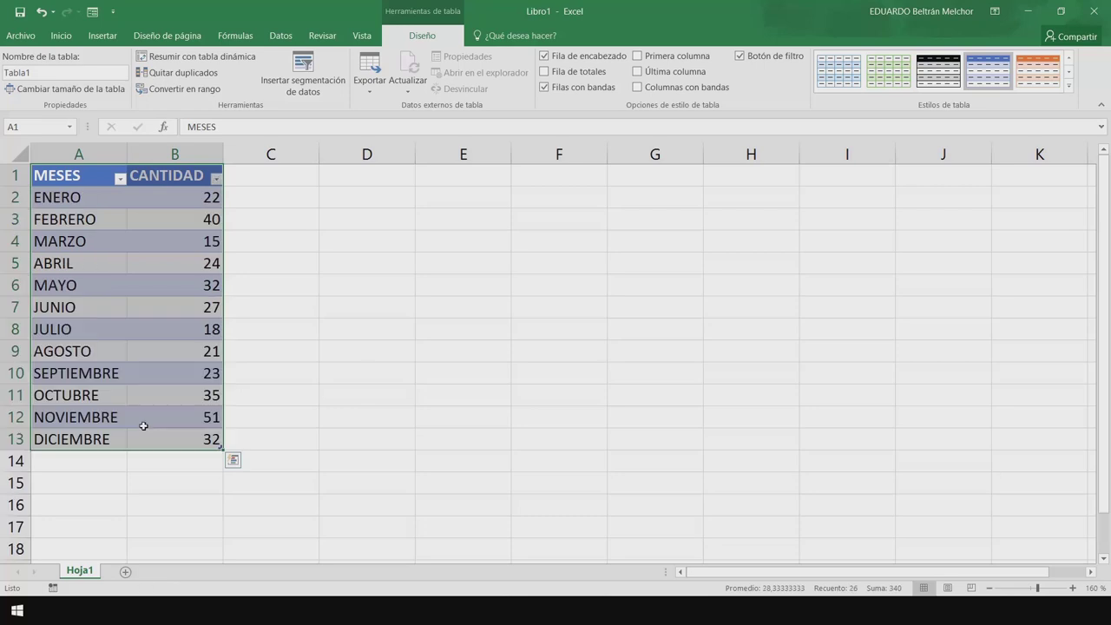
click(466, 262)
Enter the headings MESES in E1 and CANTIDAD in F1.
click(472, 200)
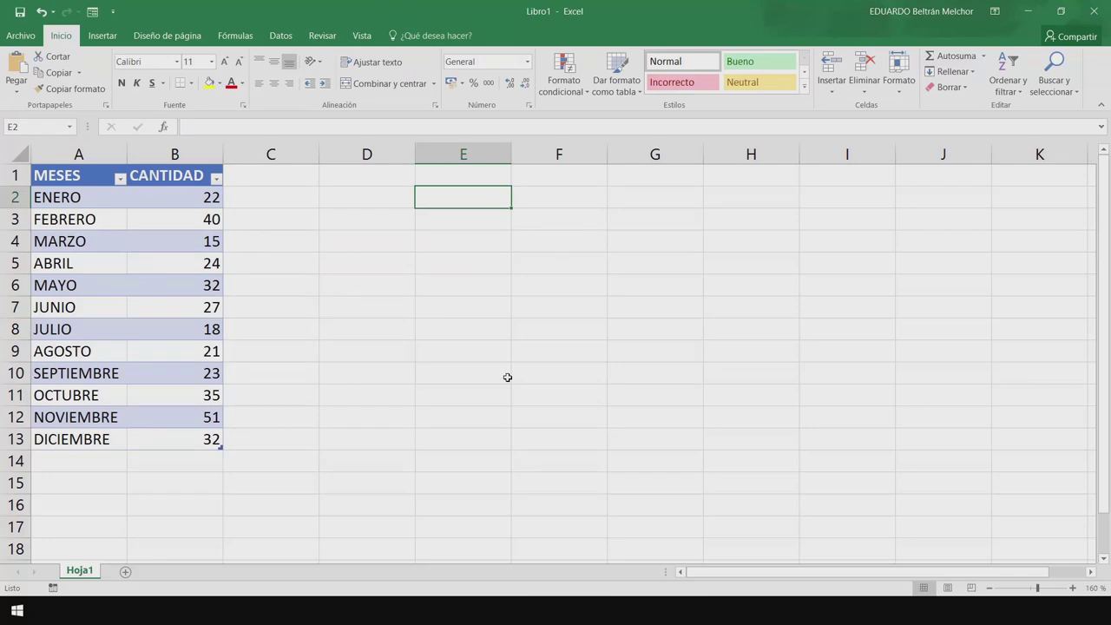
click(457, 175)
text(MESES)
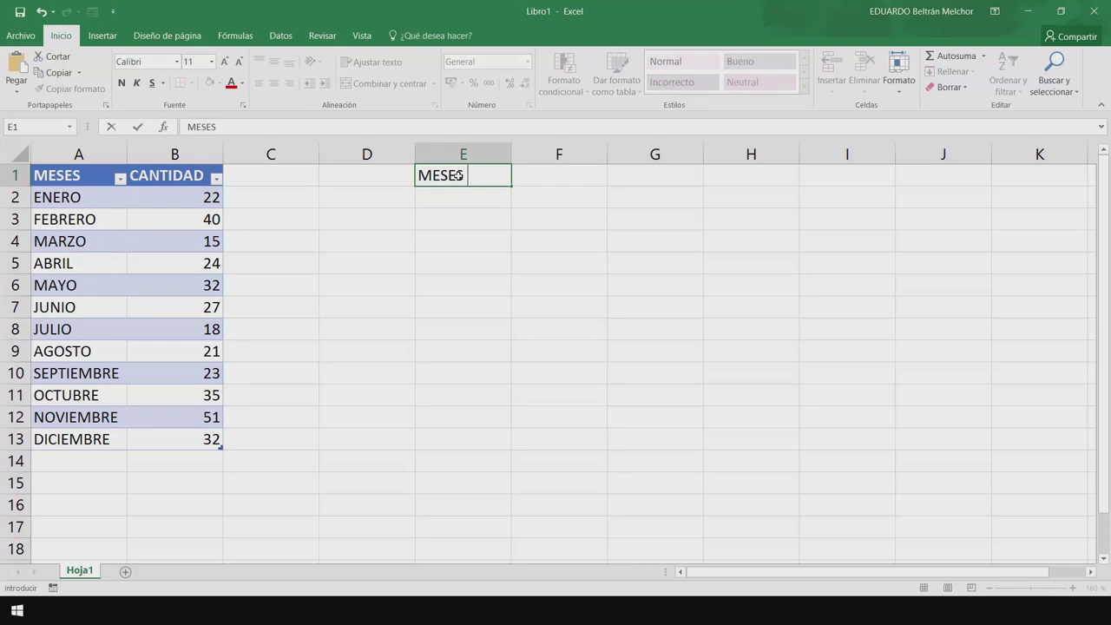
key(Tab)
text(CA)
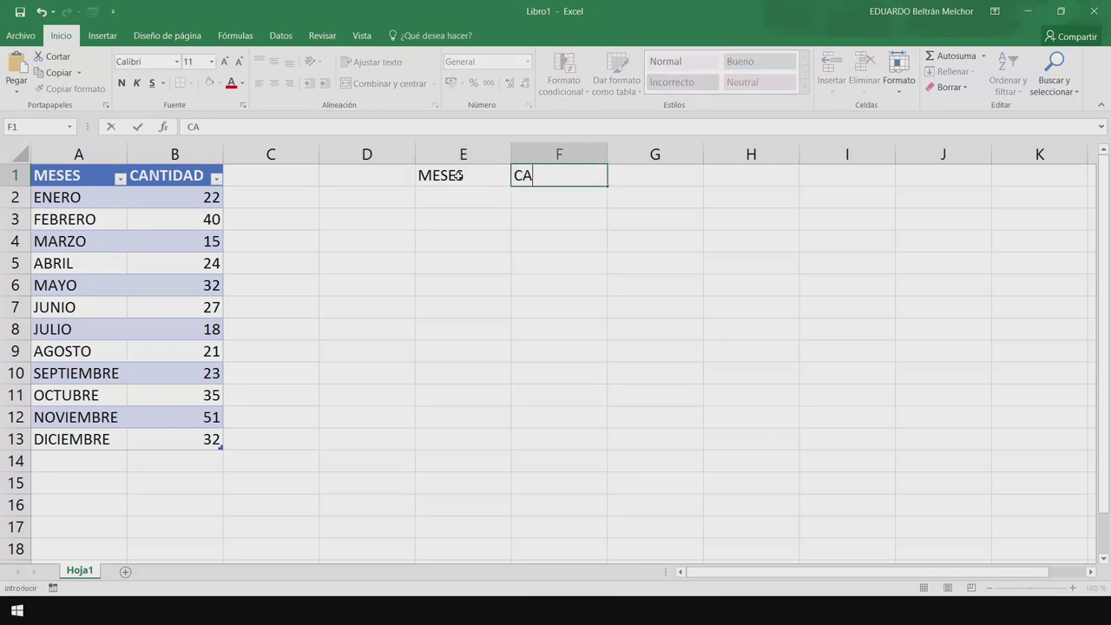
text(NTI)
text(DAD)
key(Return)
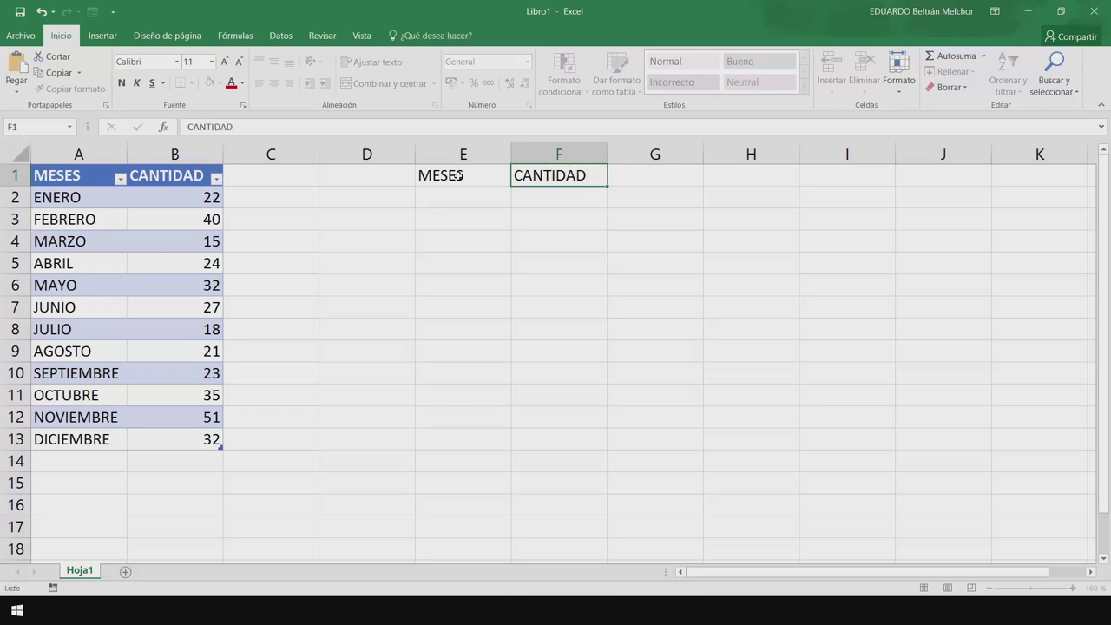
Move the E1:F1 headings down to A15:B15, accepting the clipboard warning.
drag(457, 175, 573, 179)
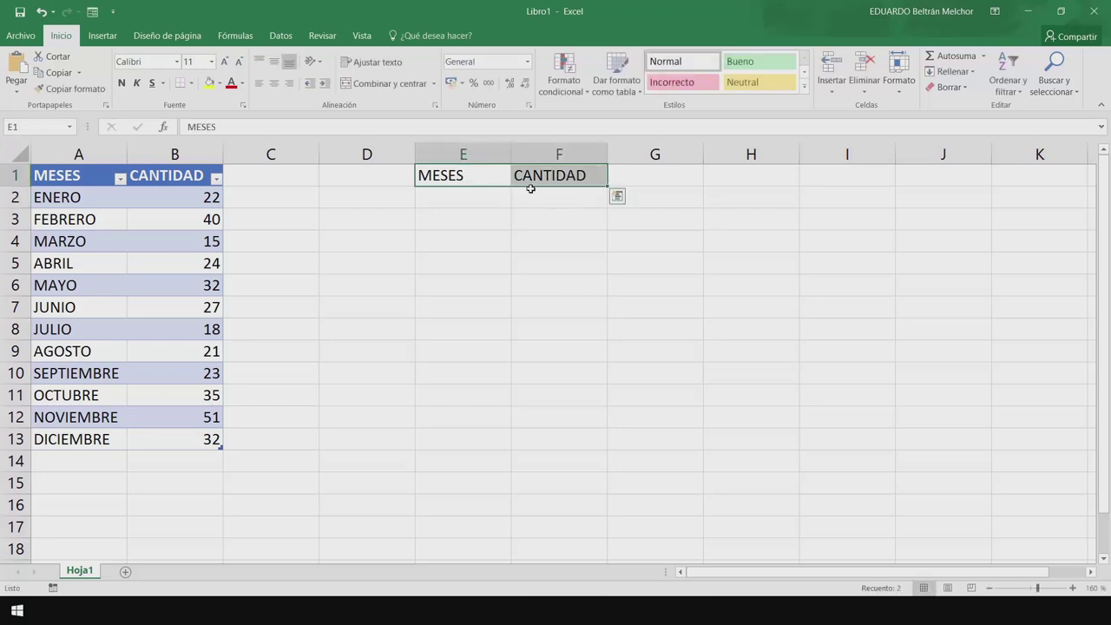
drag(500, 188, 113, 491)
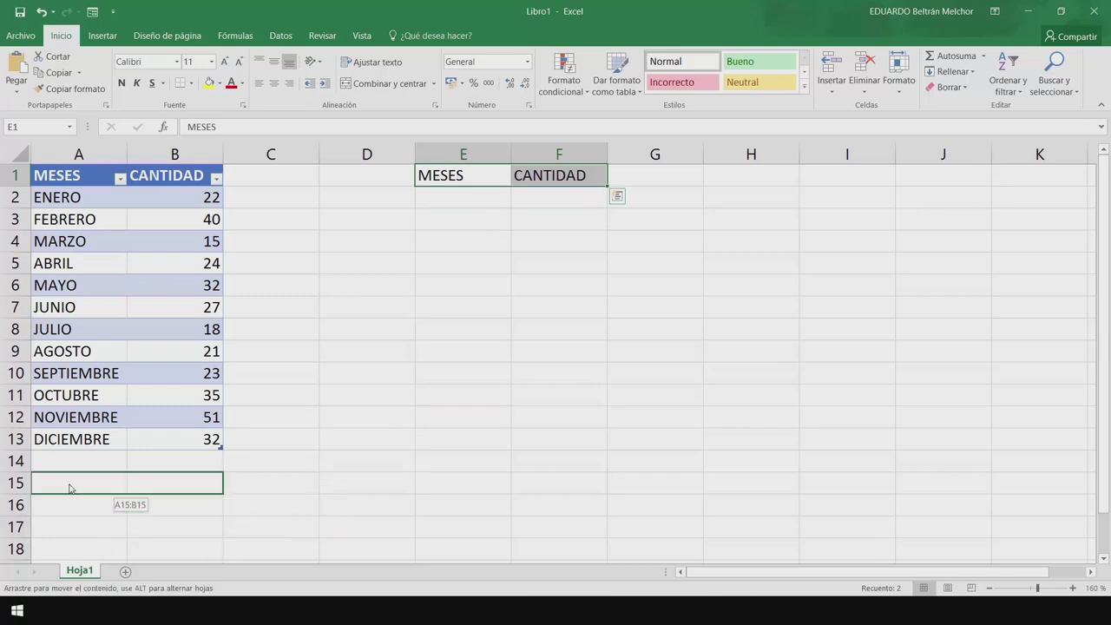
drag(1073, 225, 489, 181)
drag(151, 505, 116, 488)
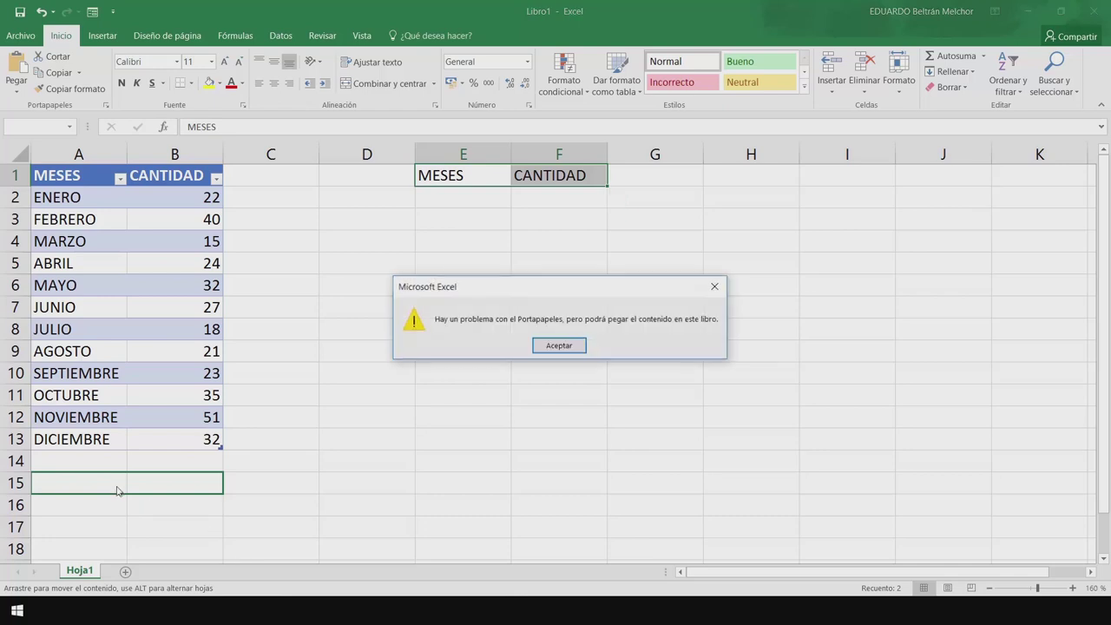
click(561, 345)
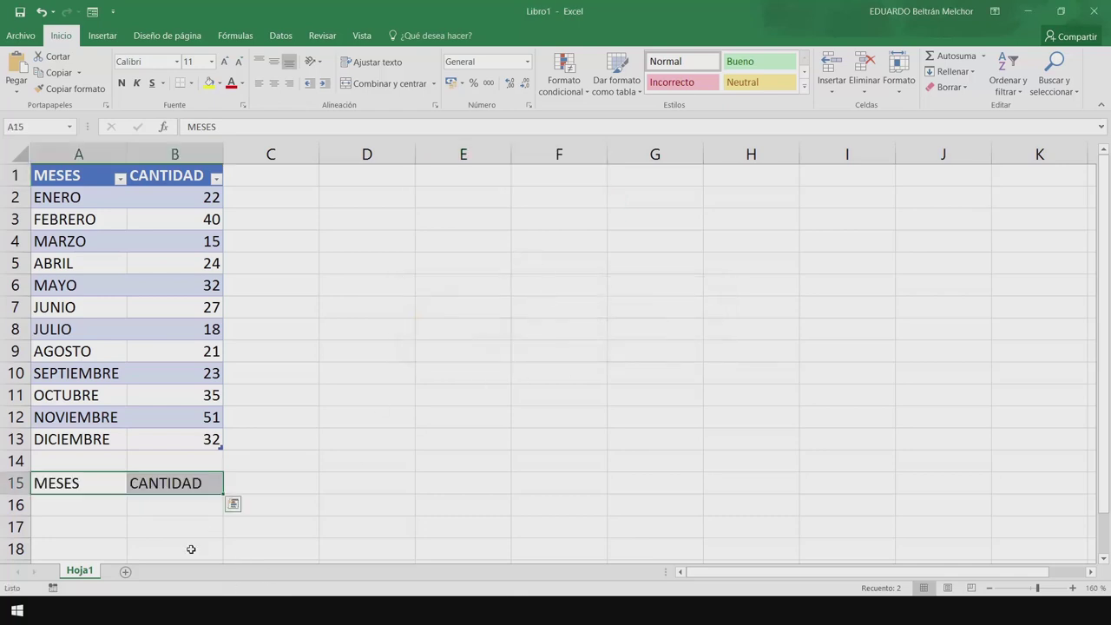
click(79, 496)
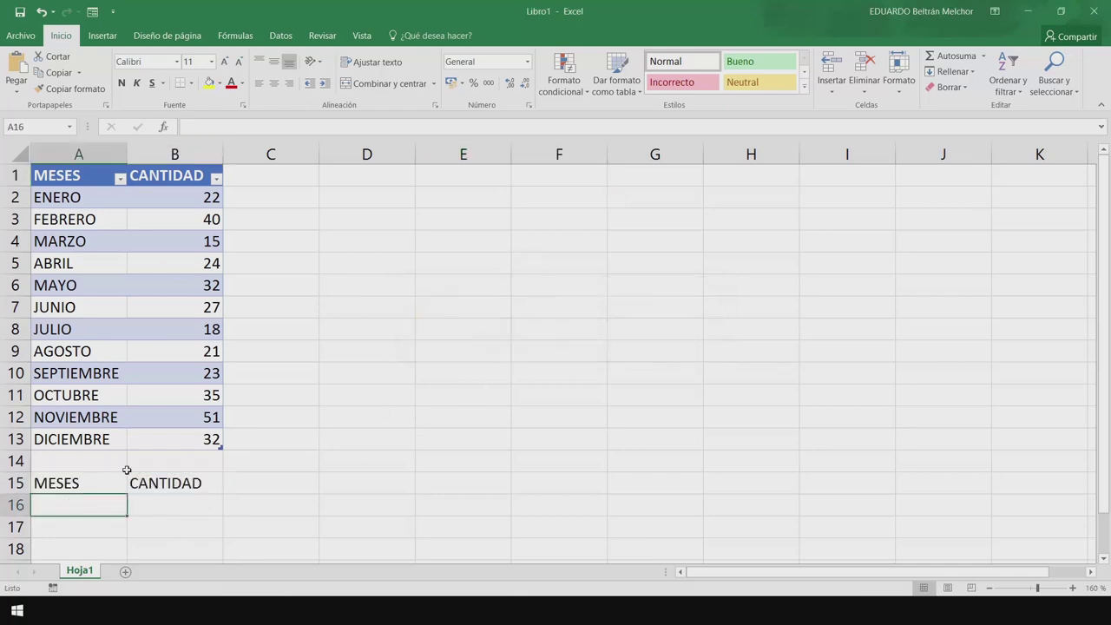
Enter ENERO in A16 and fill the month names down to DICIEMBRE in A27.
scroll(235, 454, down, 2)
text(ENERO)
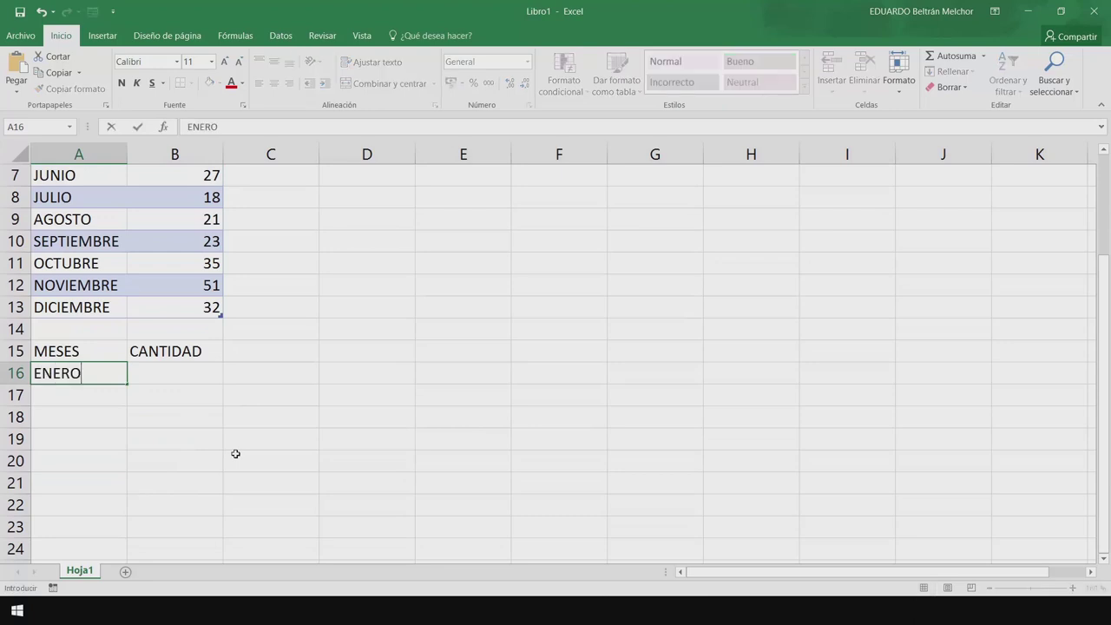
key(ctrl+Return)
drag(125, 387, 119, 549)
Enter quantities 45, 21, 32, 47, 28, 32, 44, 21, 22, 56, 32, 14 in B16:B27.
click(193, 312)
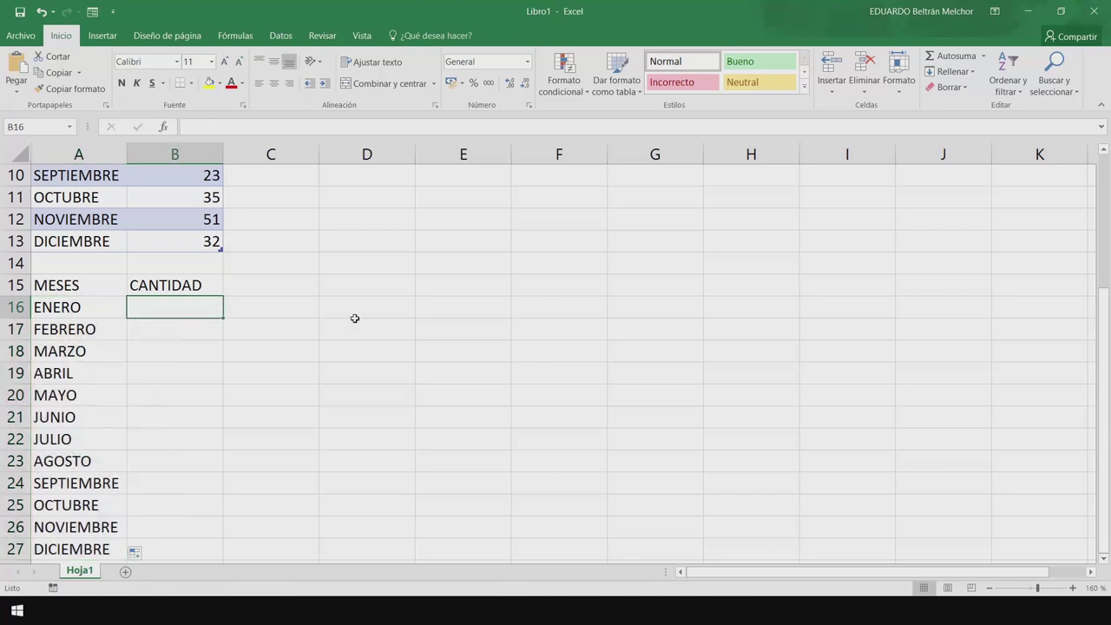
text(45)
key(Return)
text(21)
key(Return)
text(32)
key(Return)
text(47)
key(Return)
text(28)
key(Return)
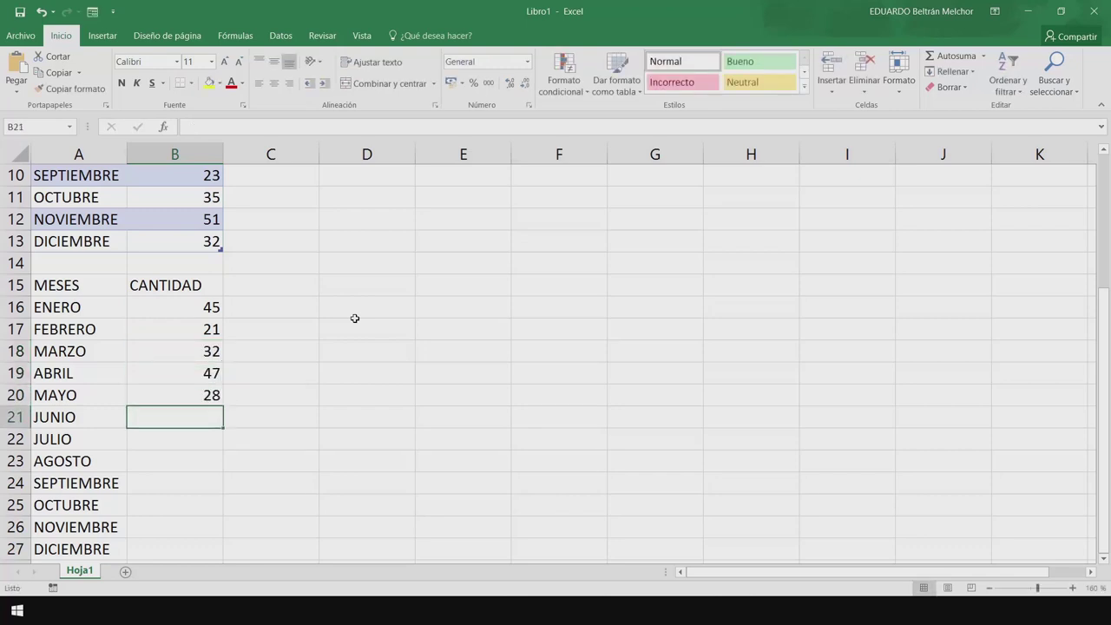
text(32)
key(Return)
text(44)
key(Return)
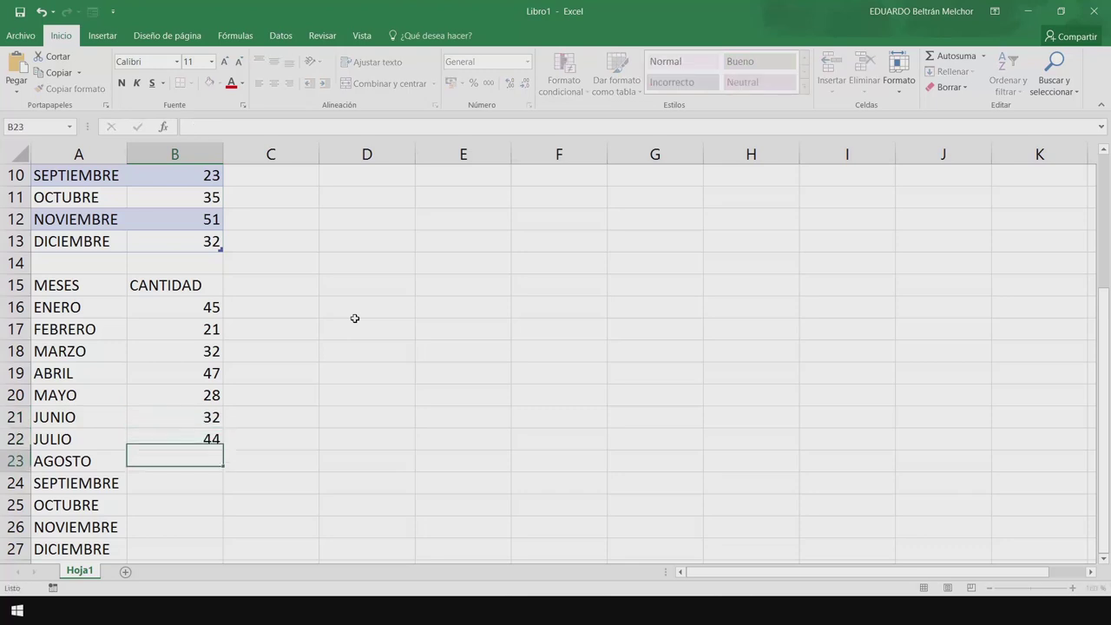
text(21)
key(Return)
text(22)
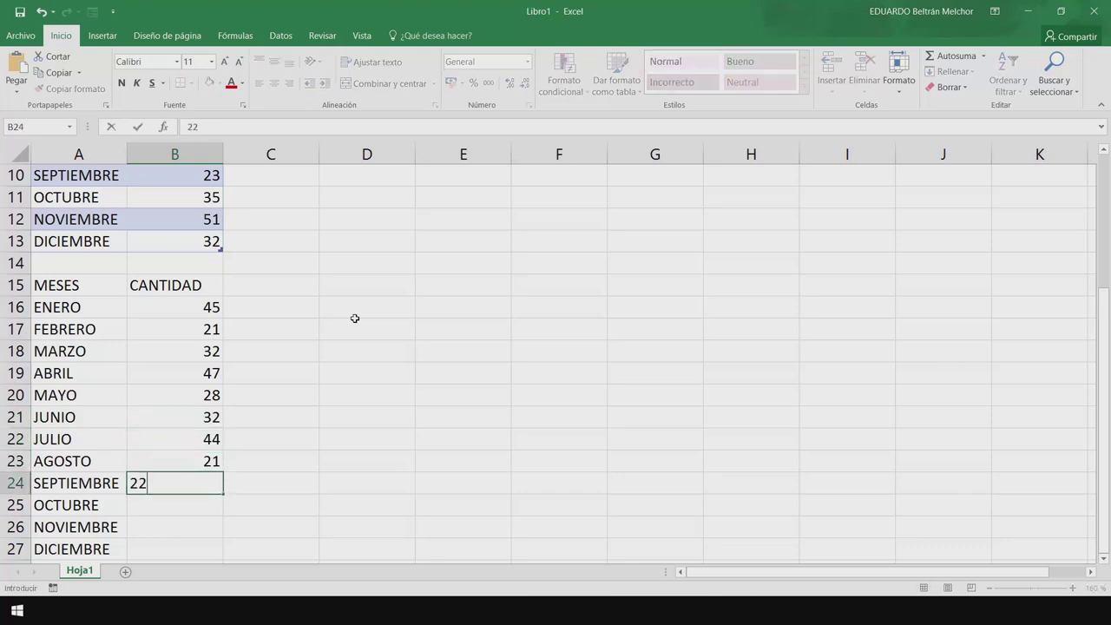
key(Return)
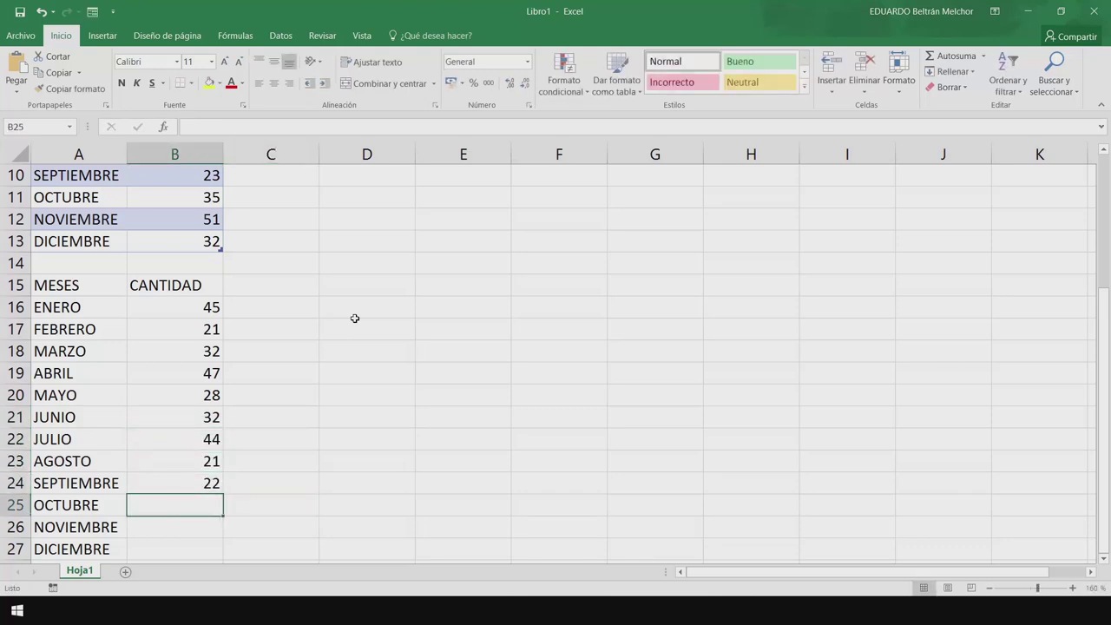
text(56)
key(Return)
text(32)
key(Return)
text(14)
key(Return)
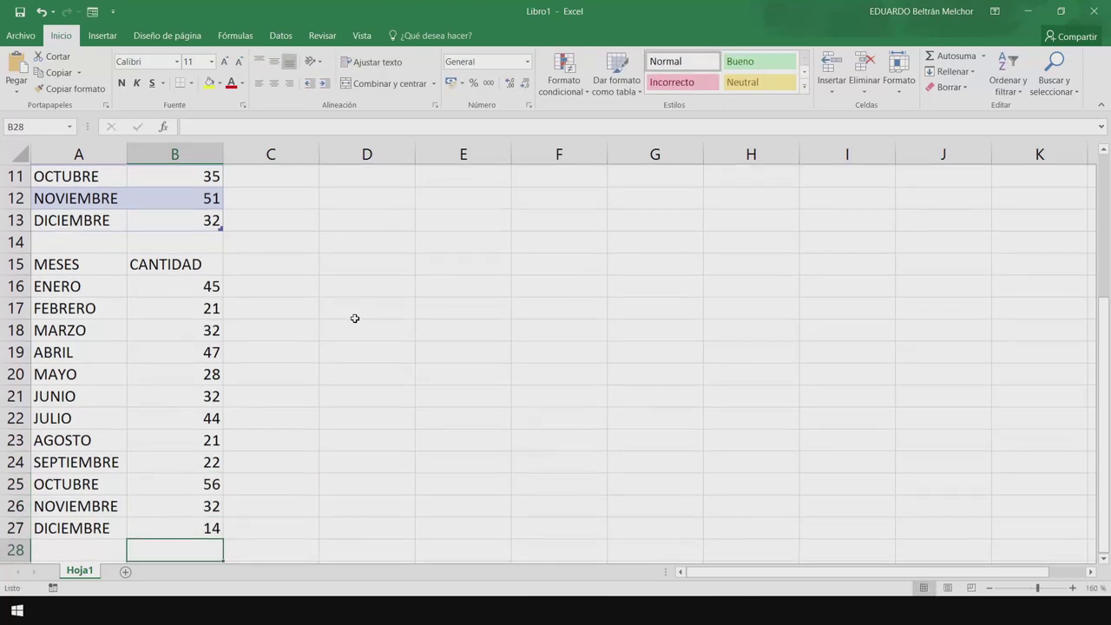
Format A15:B27 as an orange-styled table with headers, creating Tabla2.
drag(56, 270, 209, 521)
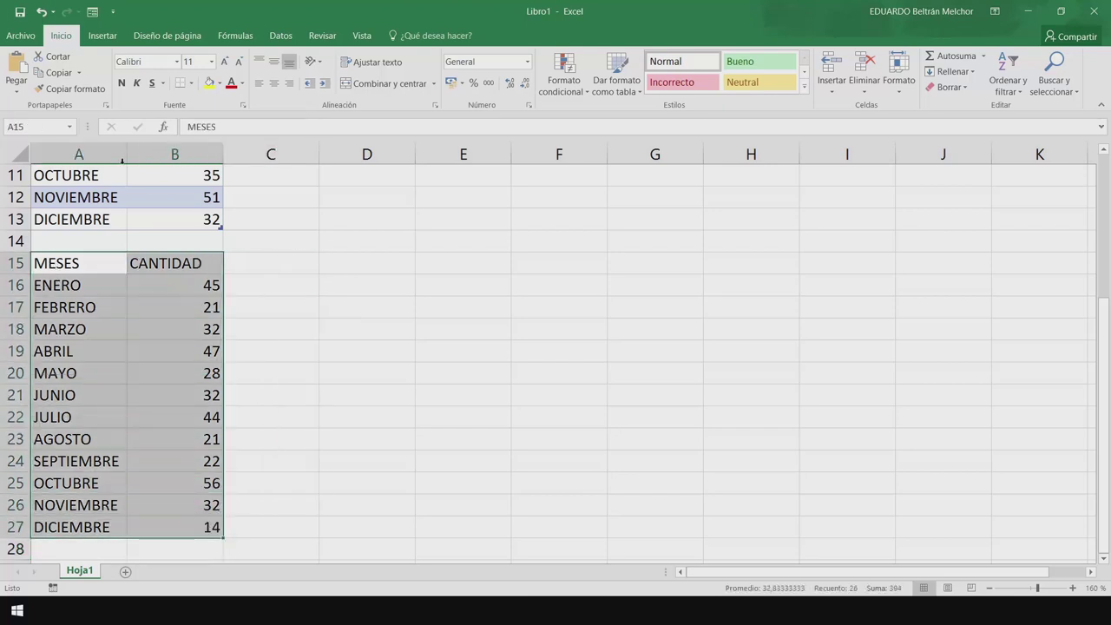
click(634, 94)
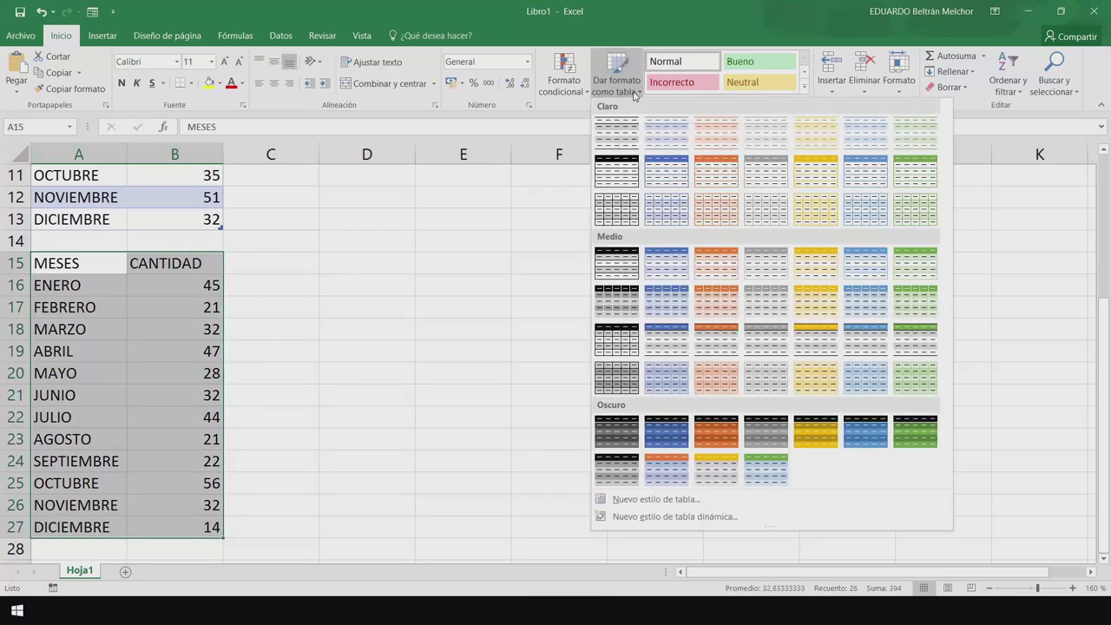
click(722, 267)
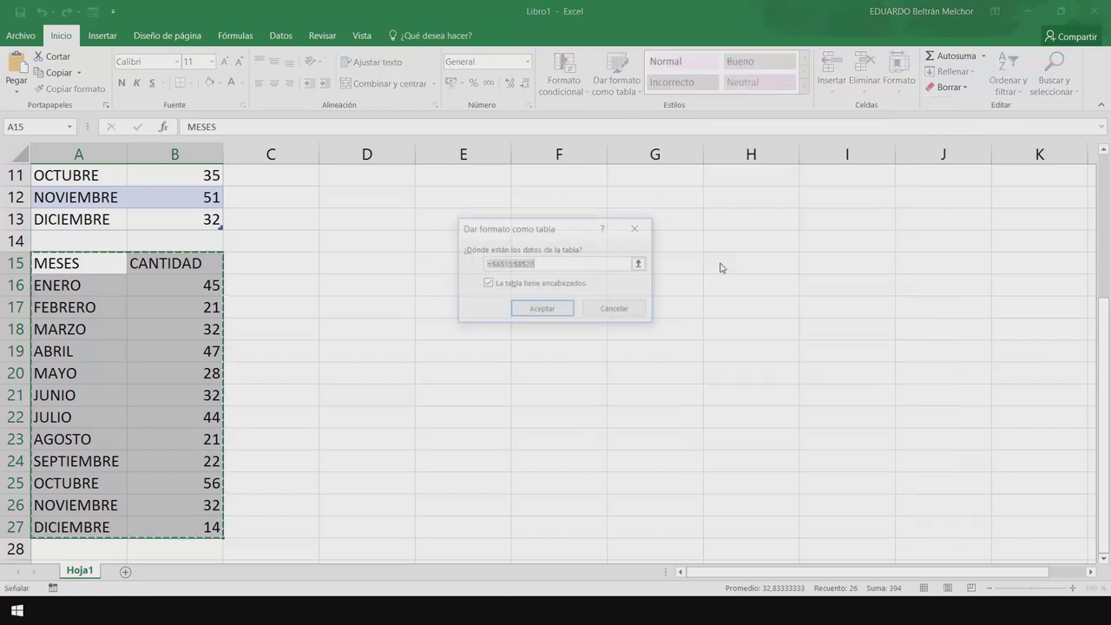
click(541, 309)
scroll(379, 347, up, 3)
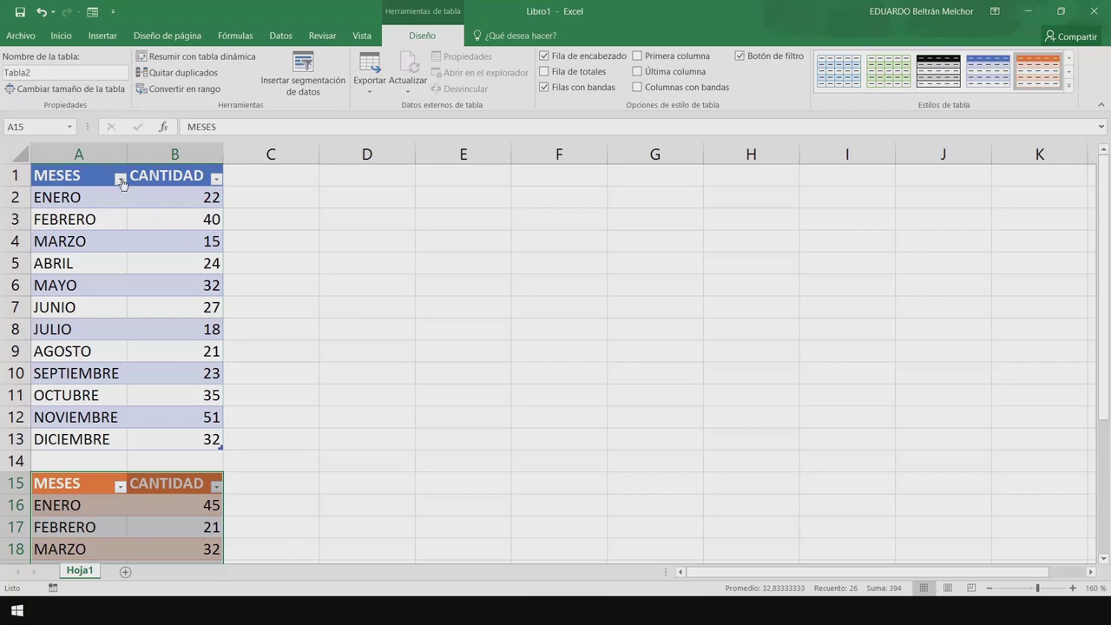
Filter the first table's CANTIDAD column to show only 22.
click(216, 180)
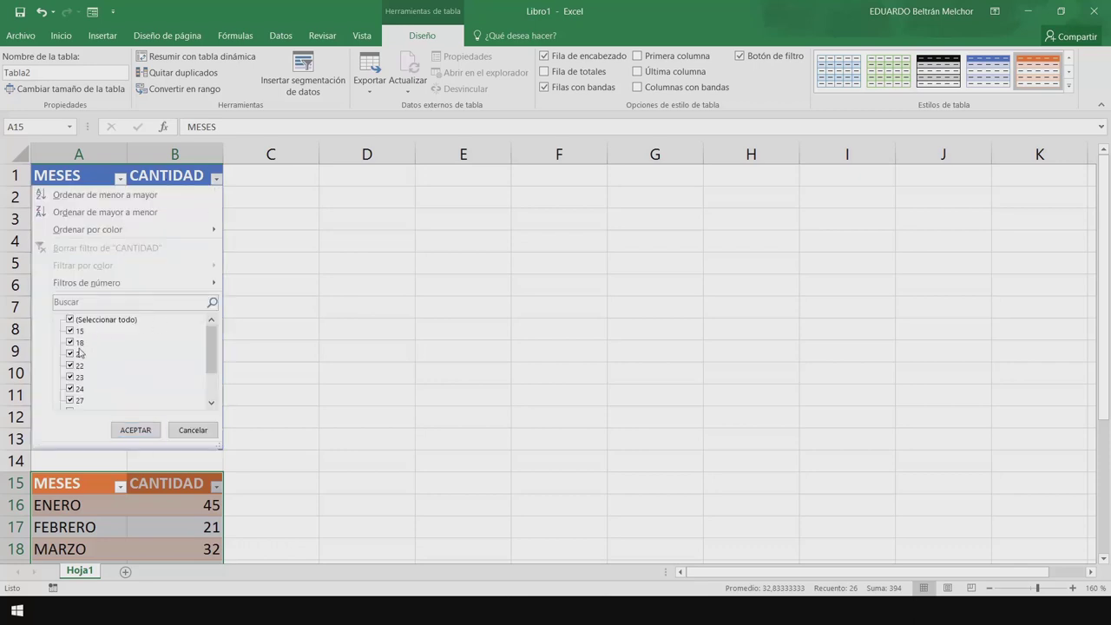
click(96, 321)
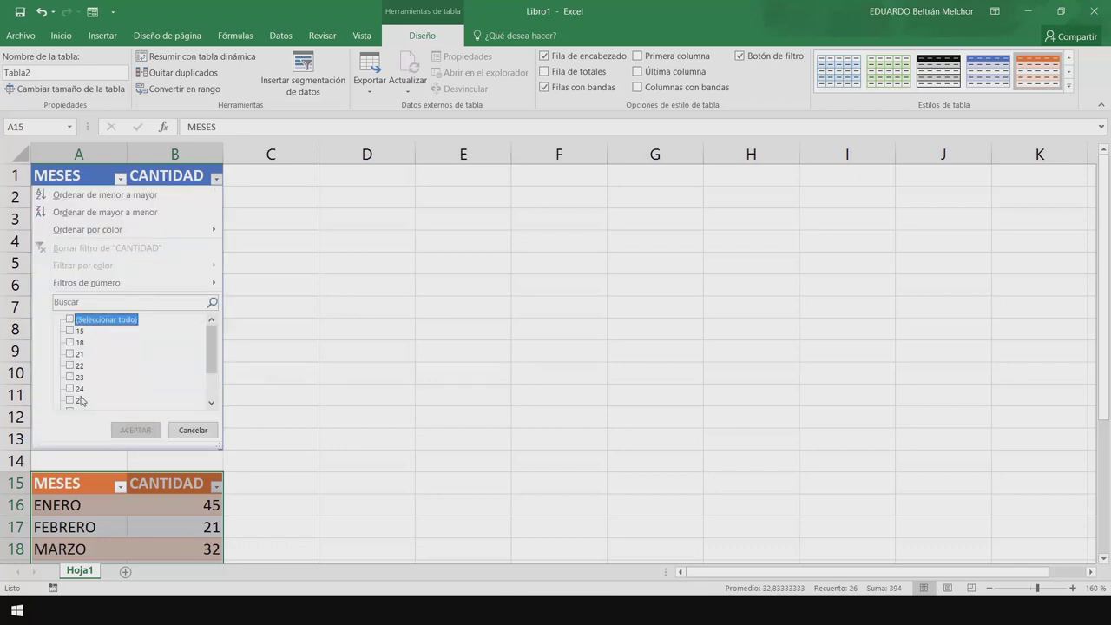
click(68, 367)
click(136, 429)
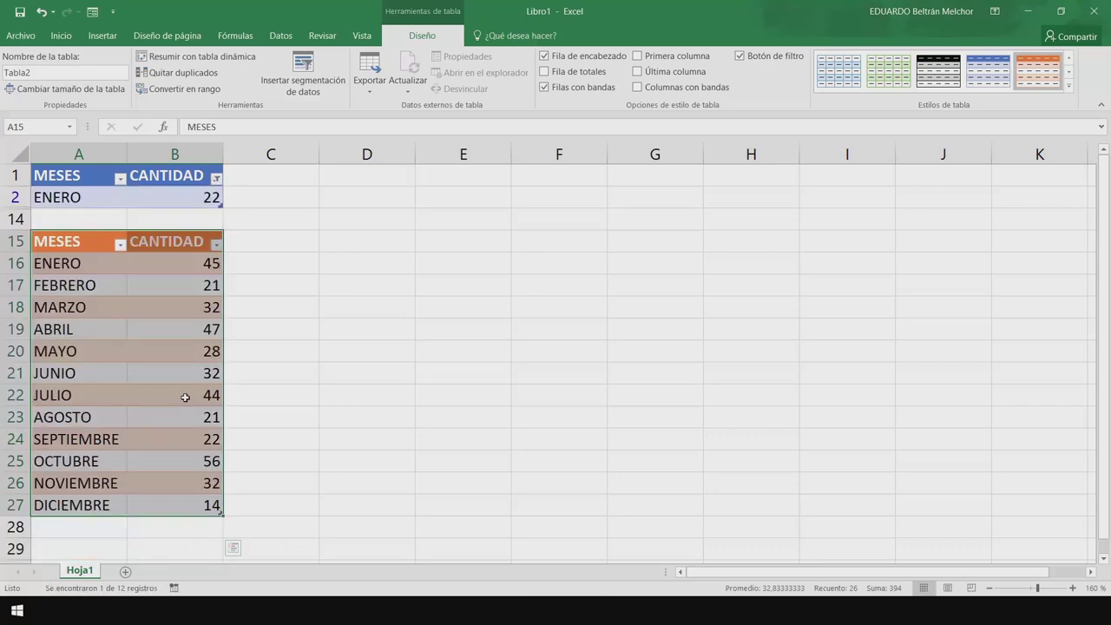
Filter the second table's CANTIDAD column to show only 28 and 32.
click(216, 244)
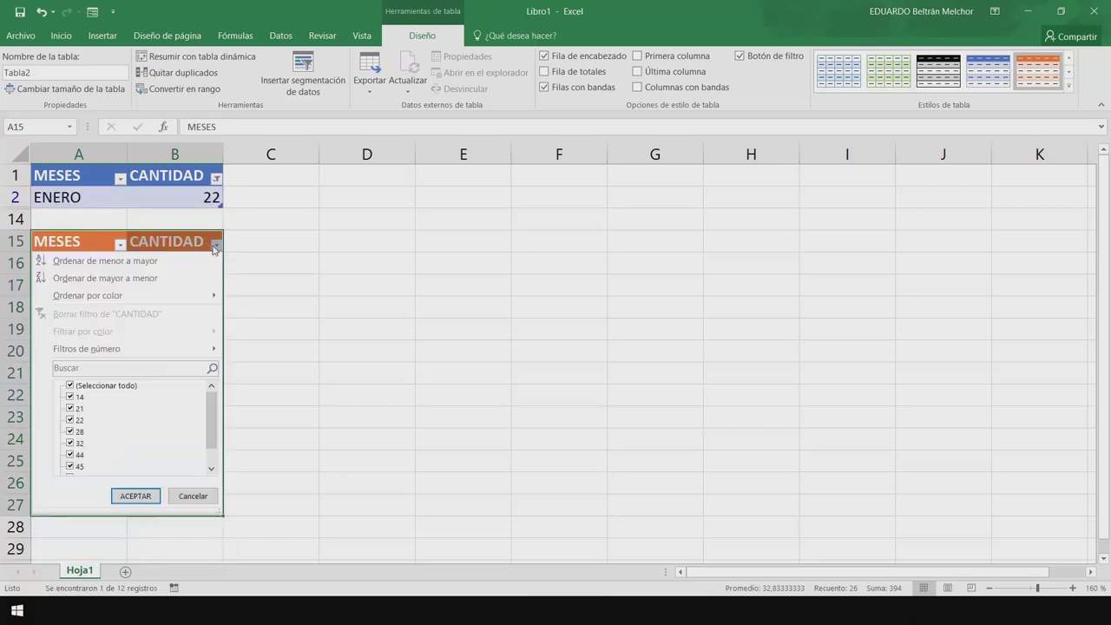
click(69, 385)
click(69, 431)
click(69, 442)
click(135, 495)
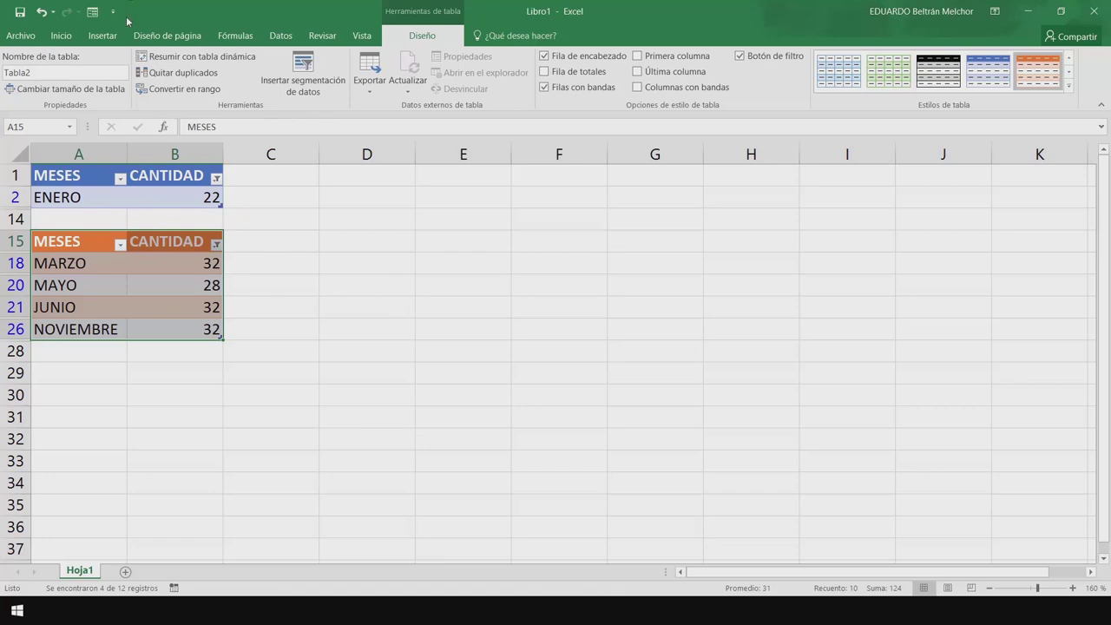
click(61, 35)
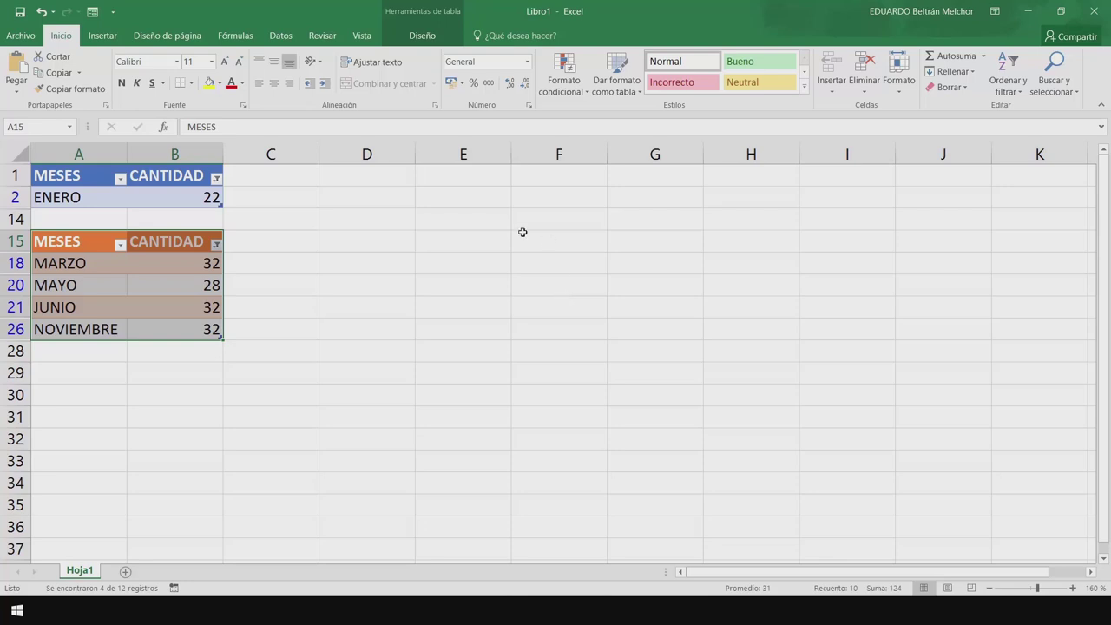
Delete both tables across A1:C29 and enter ENERO in A2.
drag(264, 371, 38, 152)
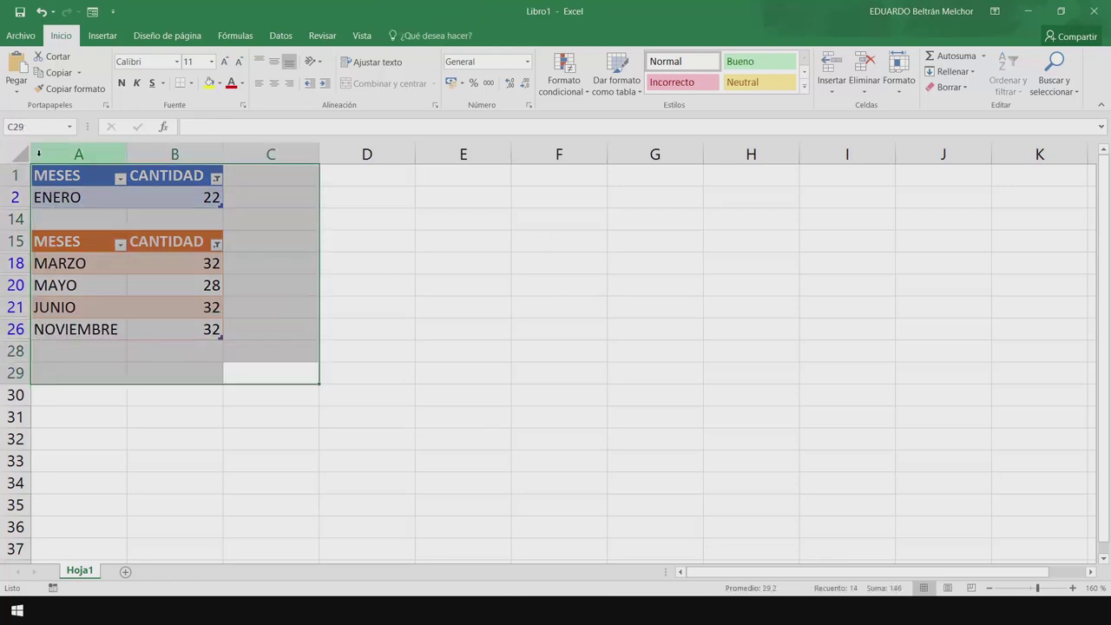
key(Delete)
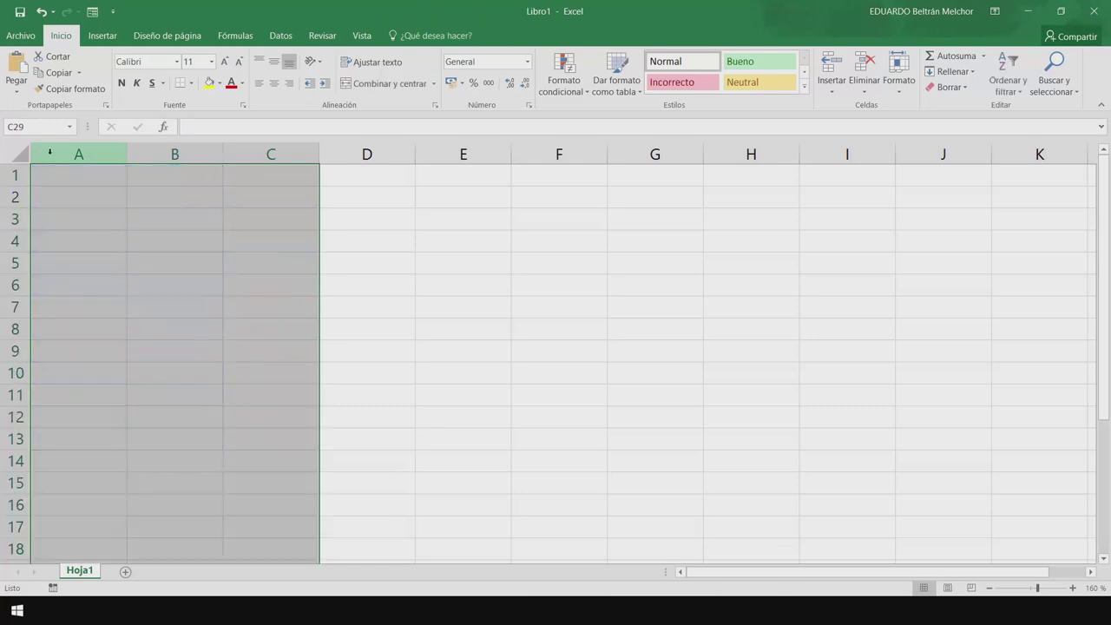
click(81, 196)
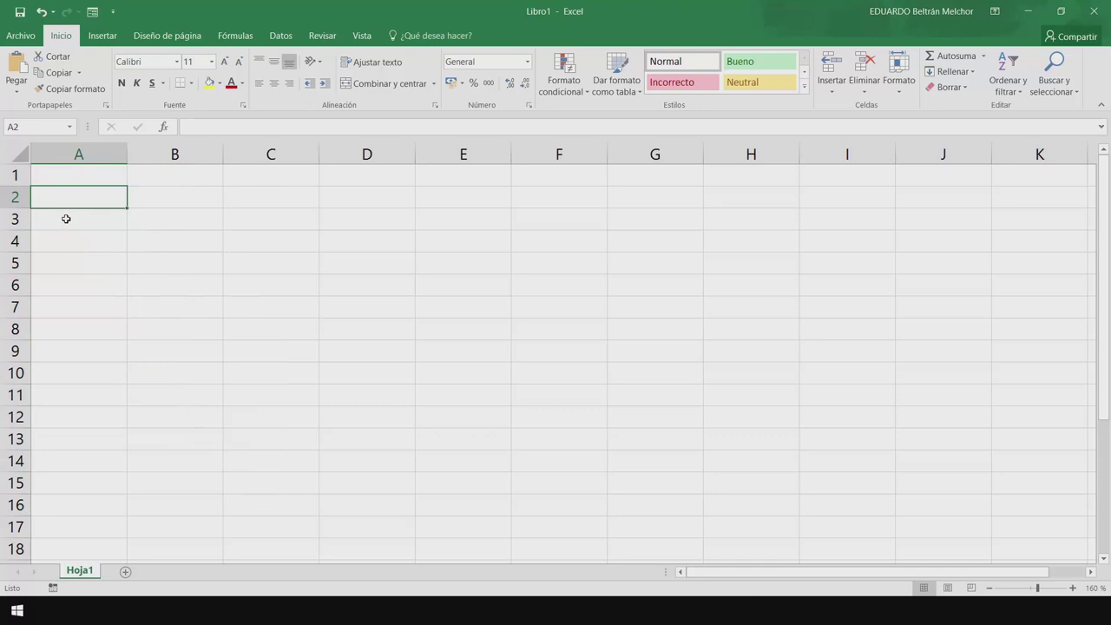
text(E)
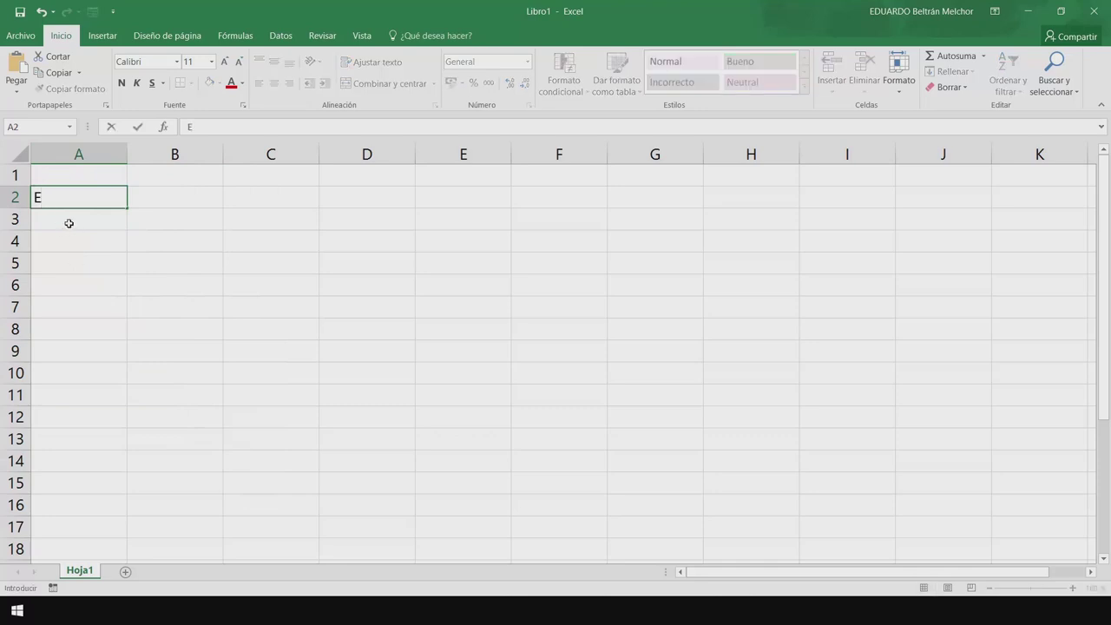
text(NERO)
key(Tab)
Fill month names ENERO to JULIO across A2:G2, then clear row 2 again.
key(Left)
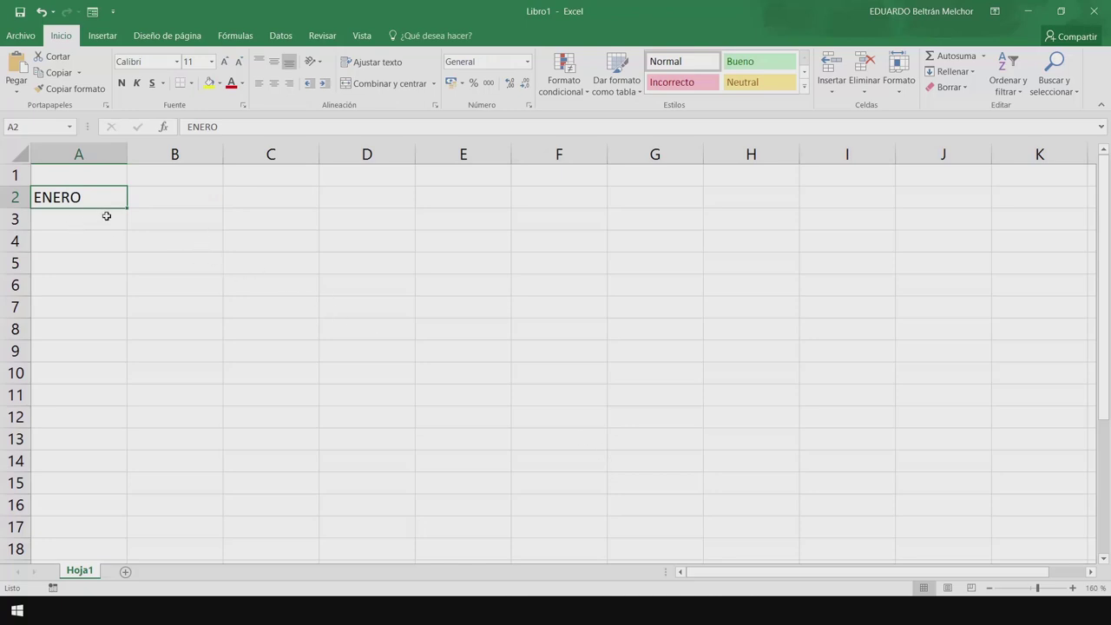
drag(124, 208, 677, 213)
click(457, 235)
mouse_move(95, 196)
mouse_down()
mouse_move(679, 219)
mouse_move(687, 200)
mouse_up()
key(Delete)
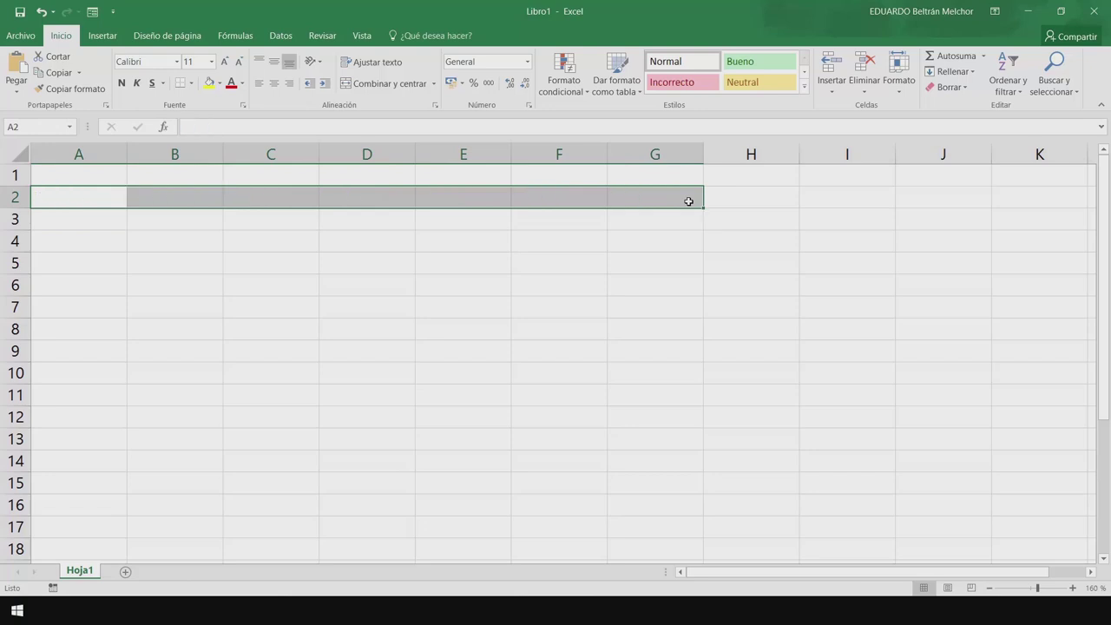
key(Down)
key(Down)
key(Down)
text(1)
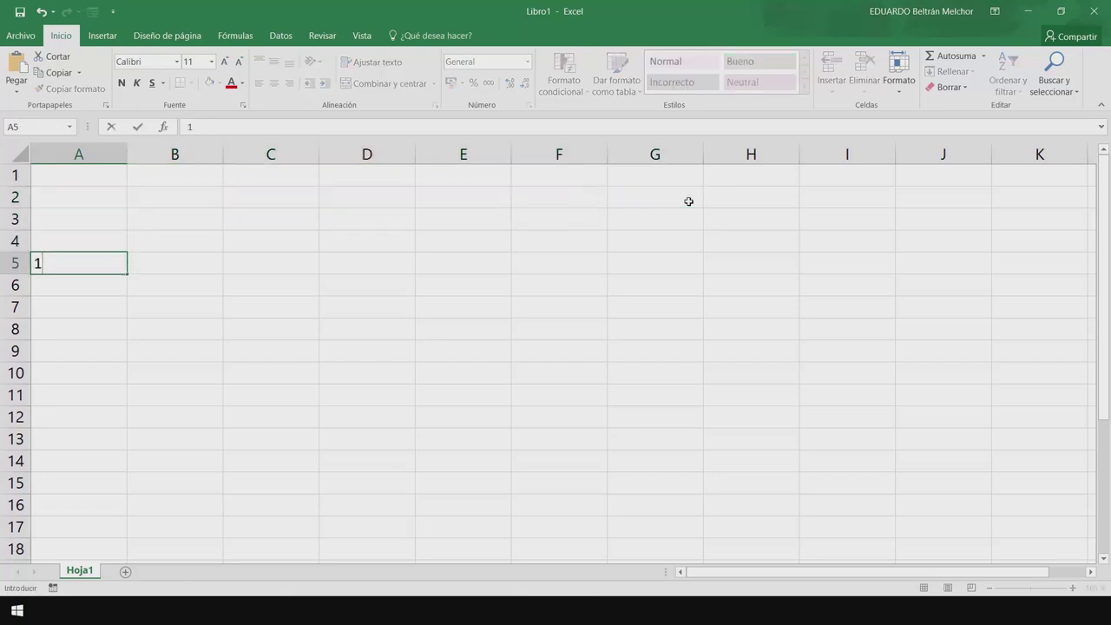
key(Tab)
text(2)
key(Return)
key(Up)
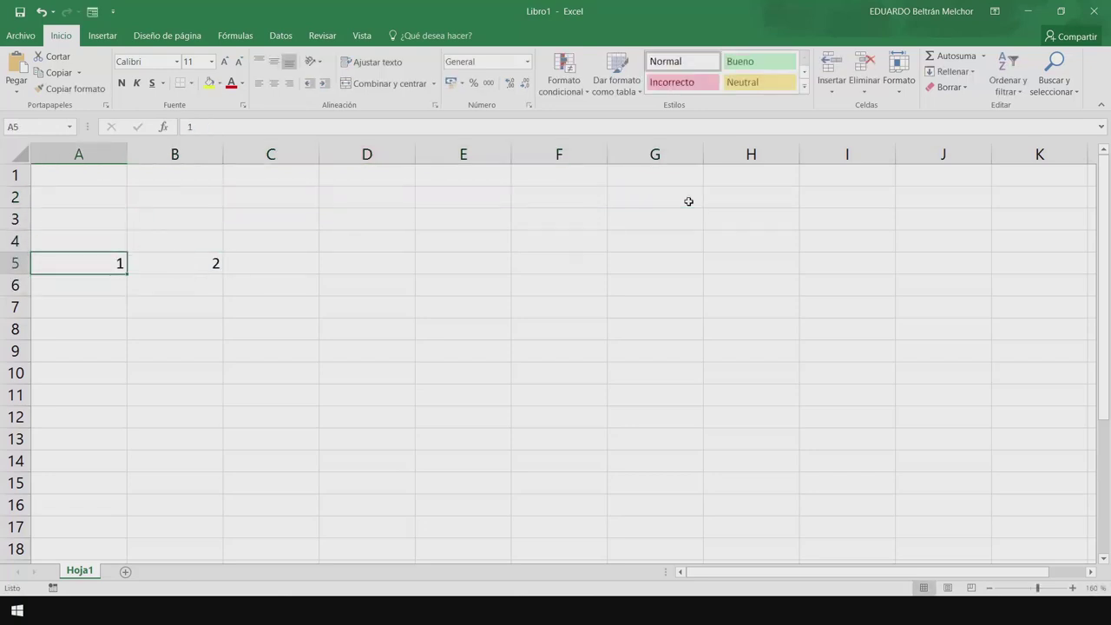
drag(96, 257, 607, 274)
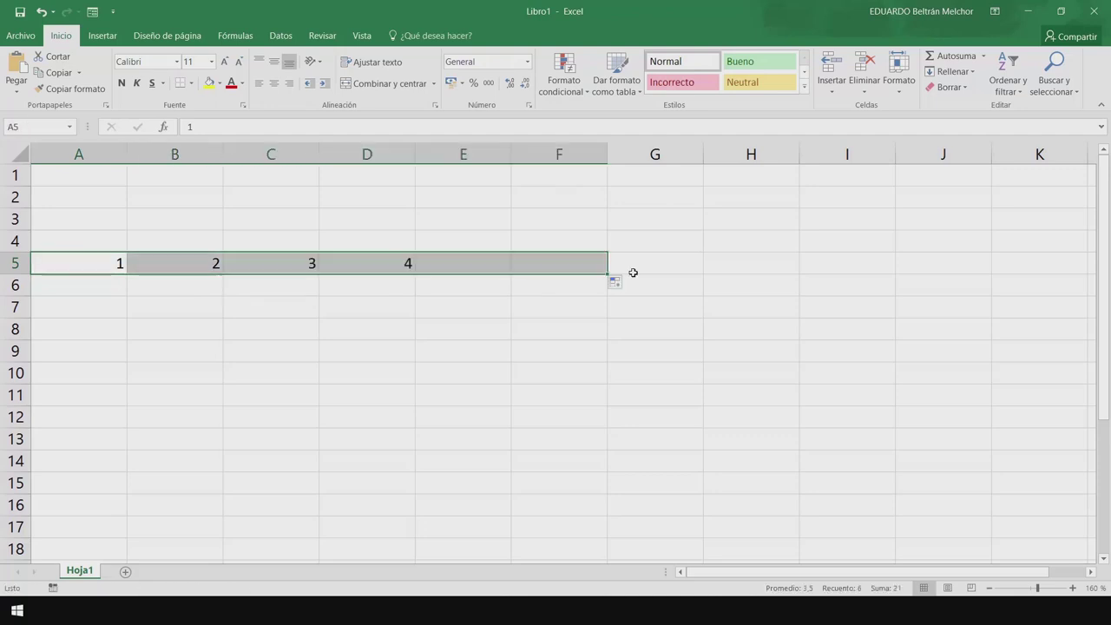
click(115, 328)
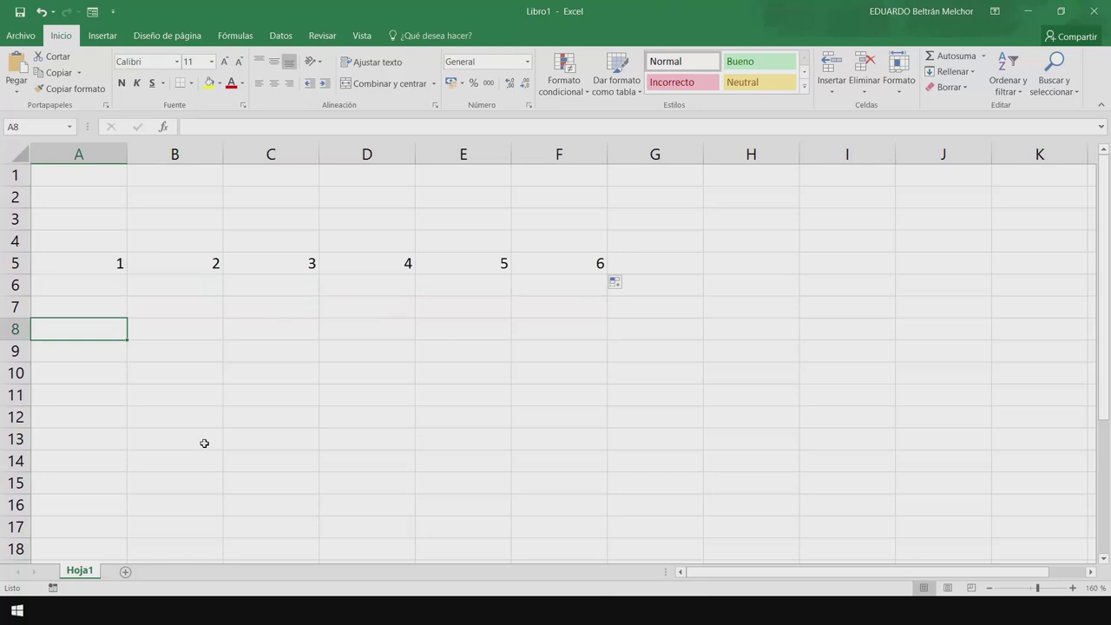
mouse_move(94, 268)
mouse_down()
mouse_move(612, 274)
mouse_move(589, 263)
mouse_up()
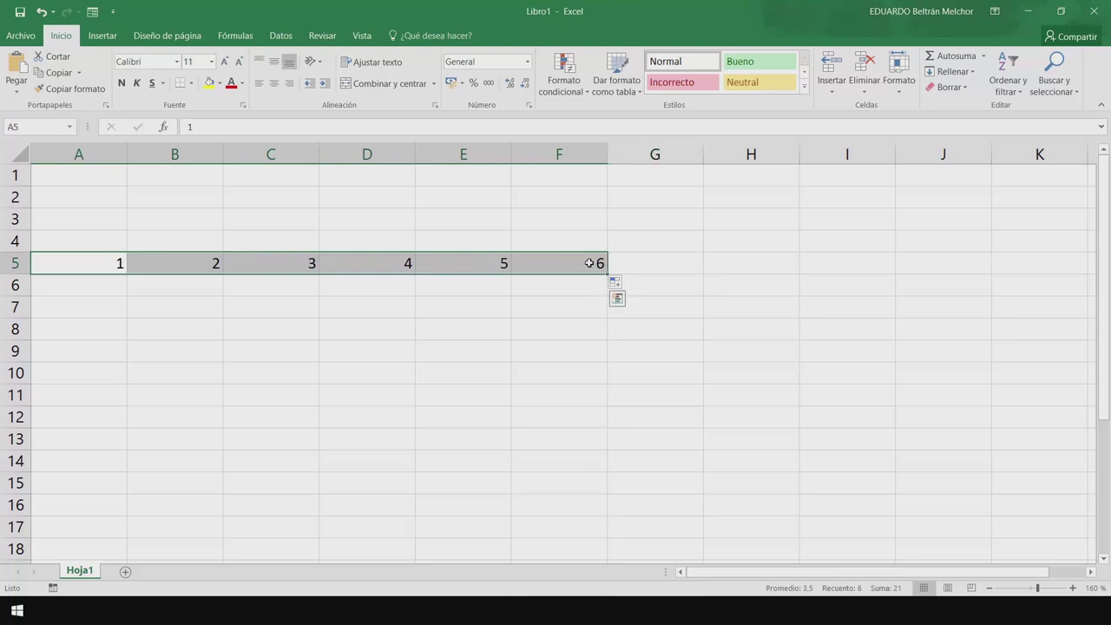
key(Delete)
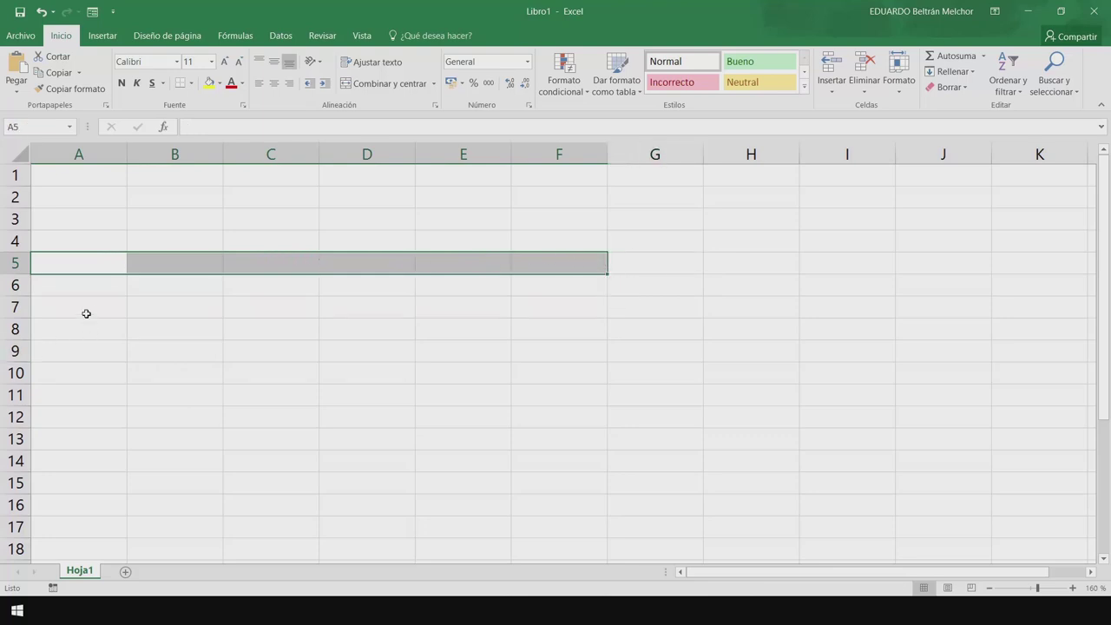
click(86, 313)
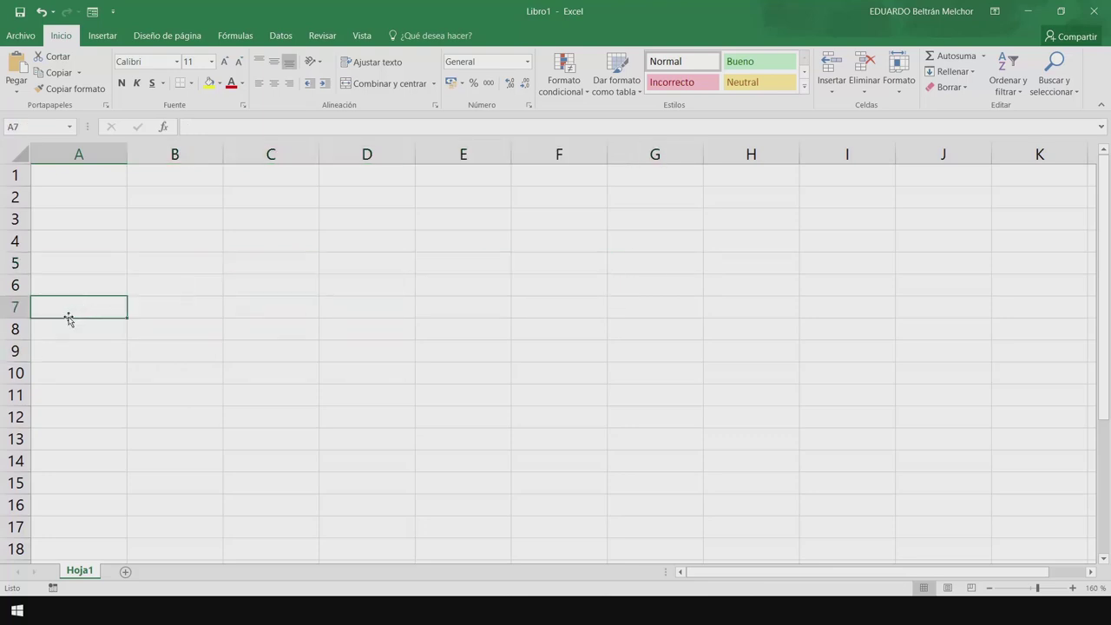
Enter 16/03/2017 in A7, trial-fill dates to F7, then clear B7:F7.
text(16/03/2017)
key(Return)
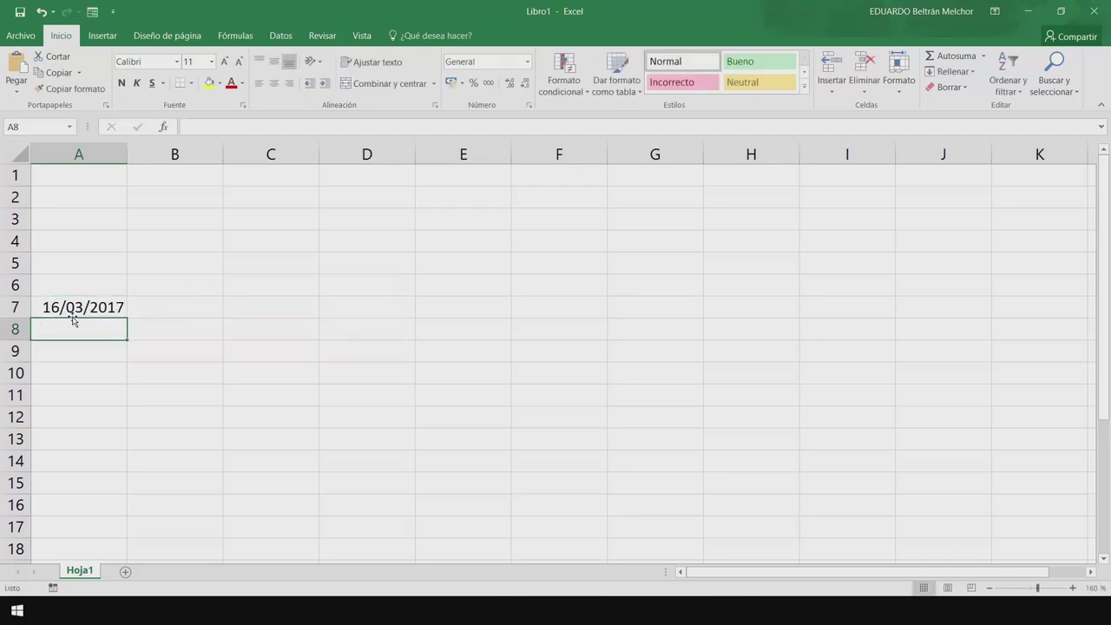
click(85, 309)
drag(128, 320, 607, 312)
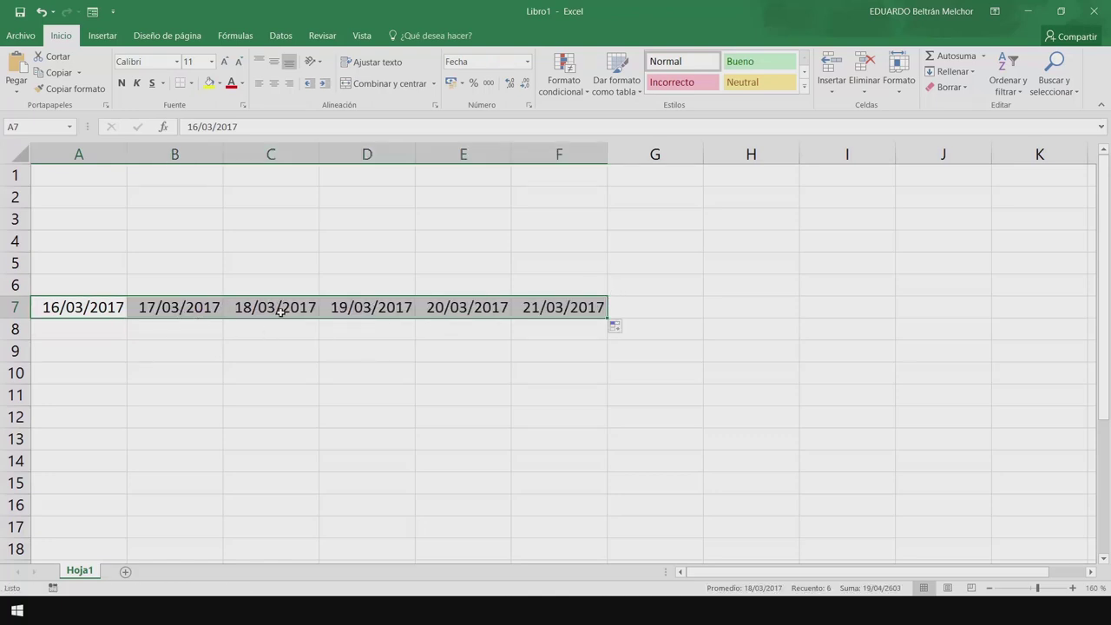
drag(163, 307, 571, 306)
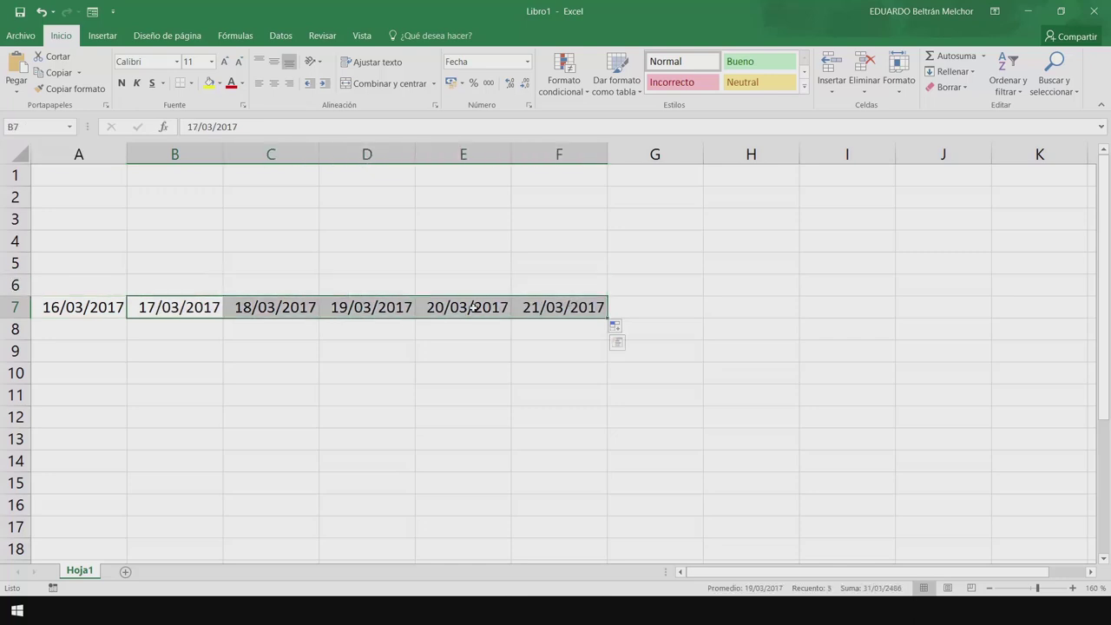
key(Delete)
click(93, 309)
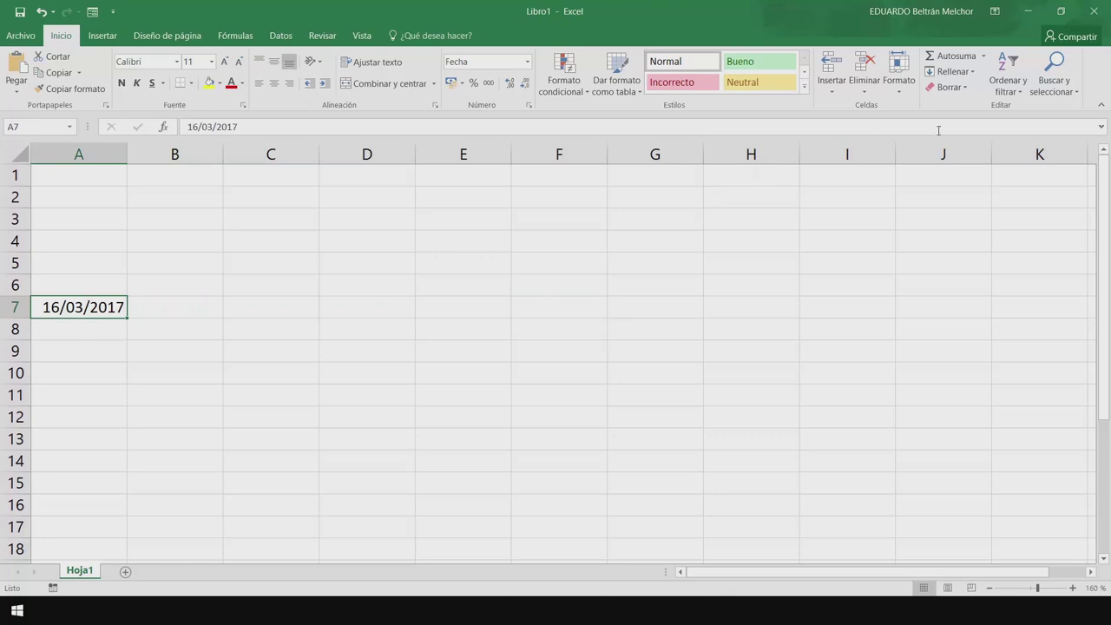
Create a weekday-only date series in row 7 from 16/03/2017 to 30/03/2017 in K7.
click(973, 77)
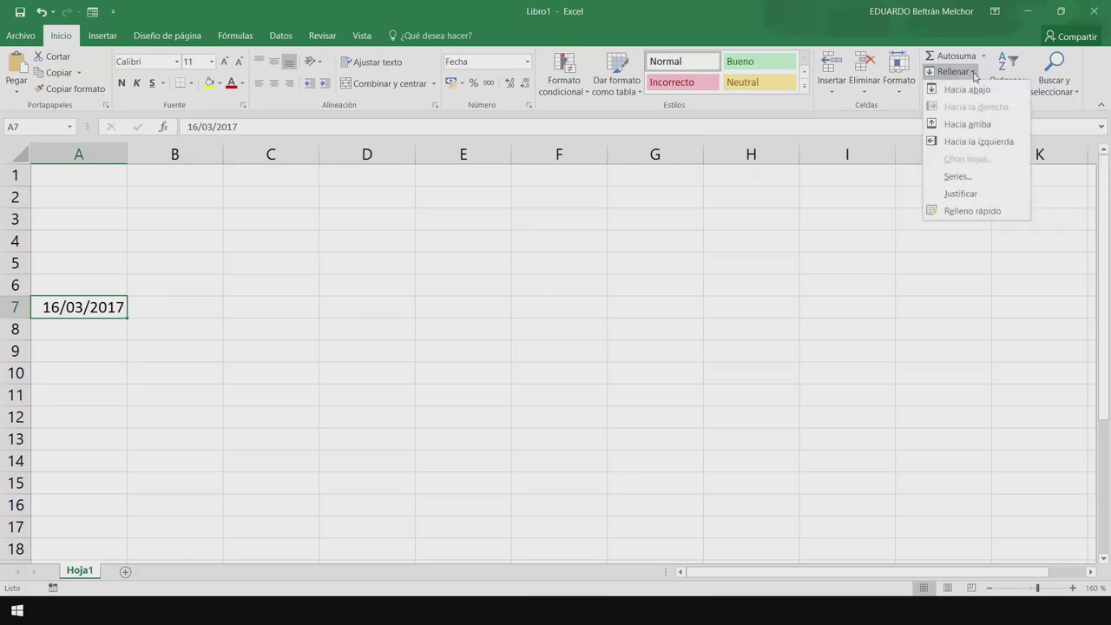
click(957, 176)
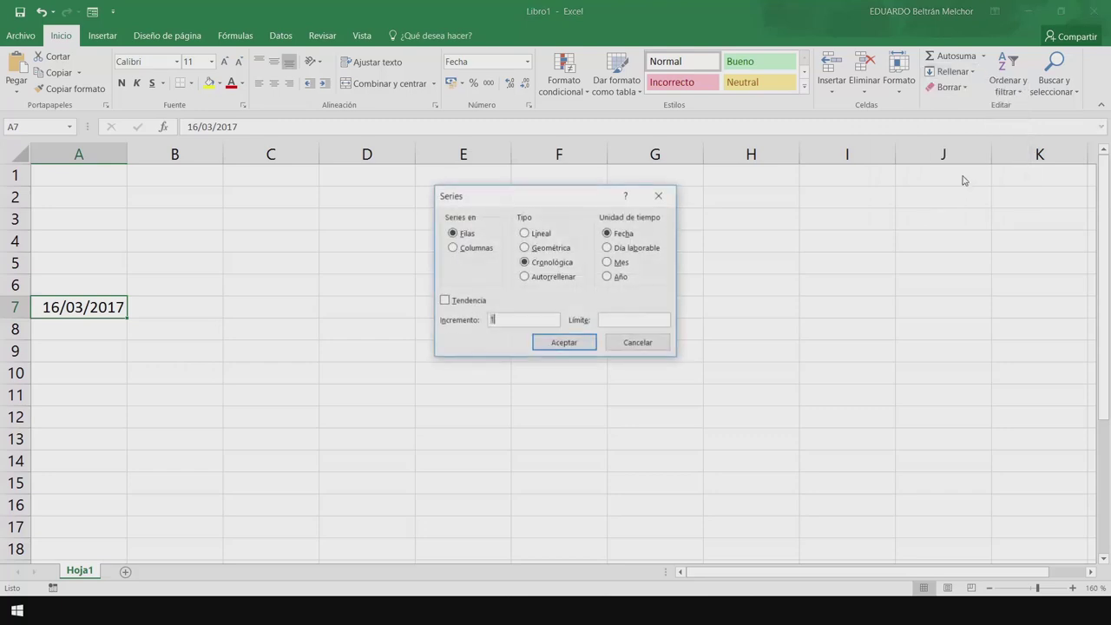
drag(543, 198, 398, 172)
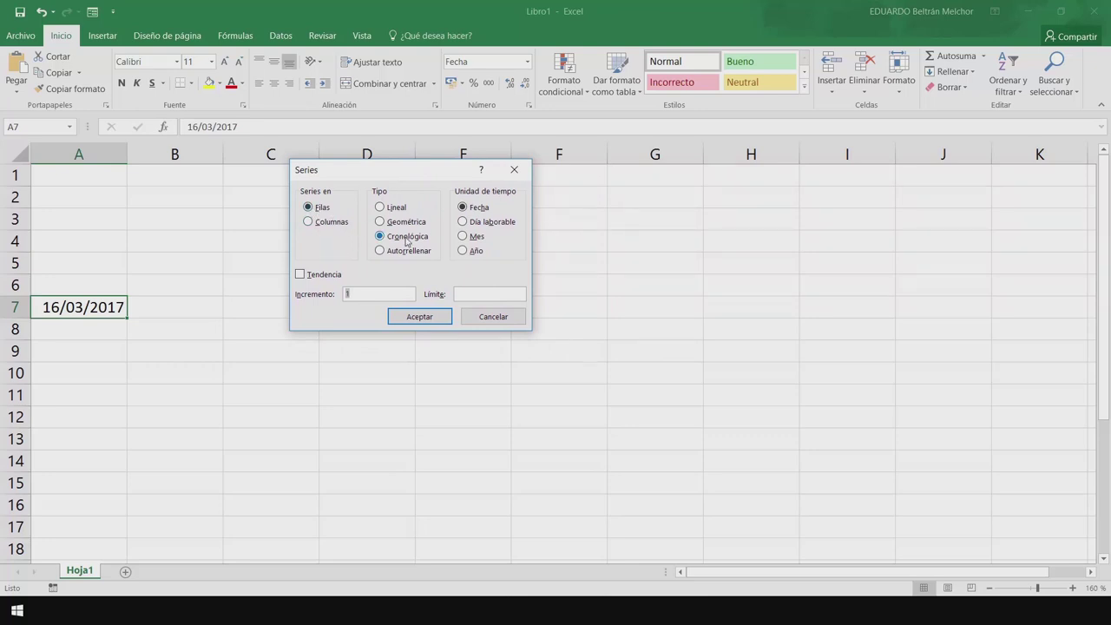
click(496, 224)
click(486, 294)
click(420, 317)
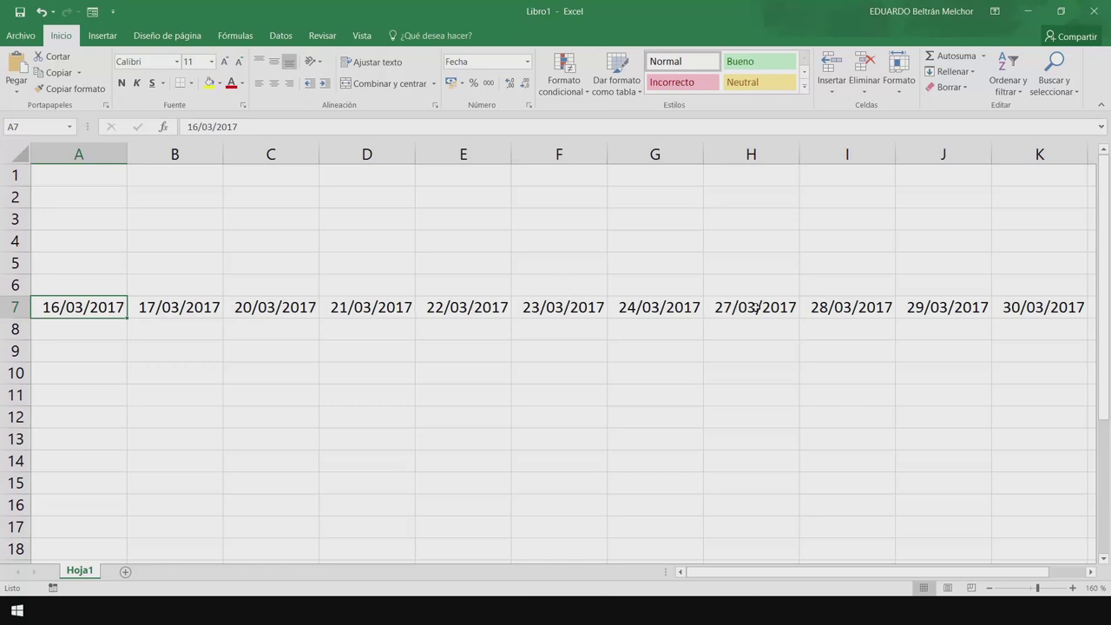
click(79, 382)
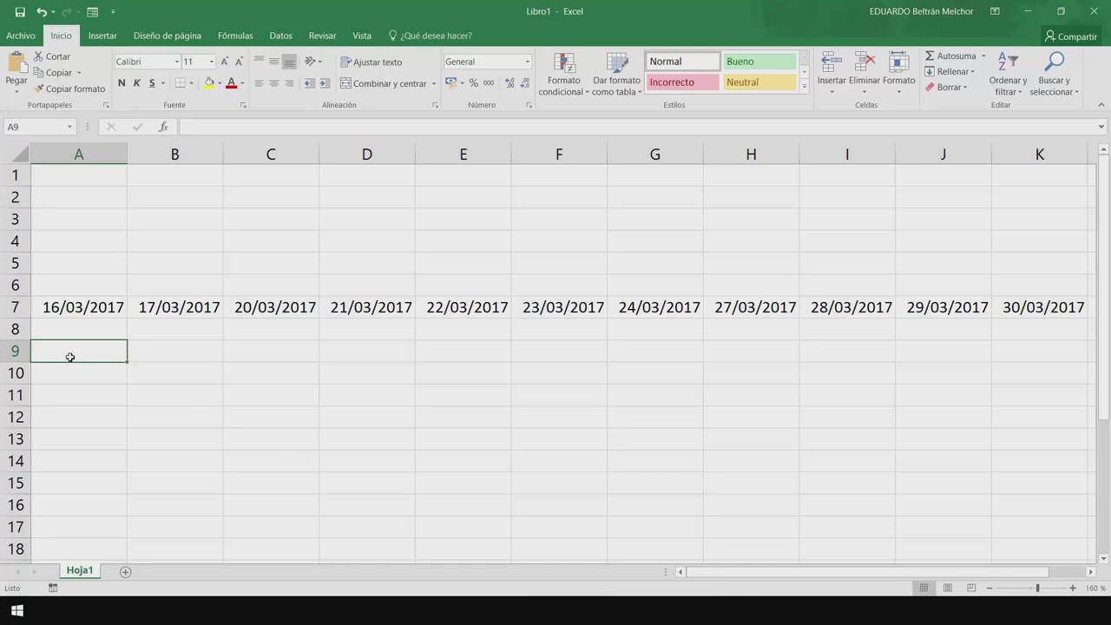
Enter 16/0317 in A9, then reopen it in the formula bar for correction.
text(16/0317)
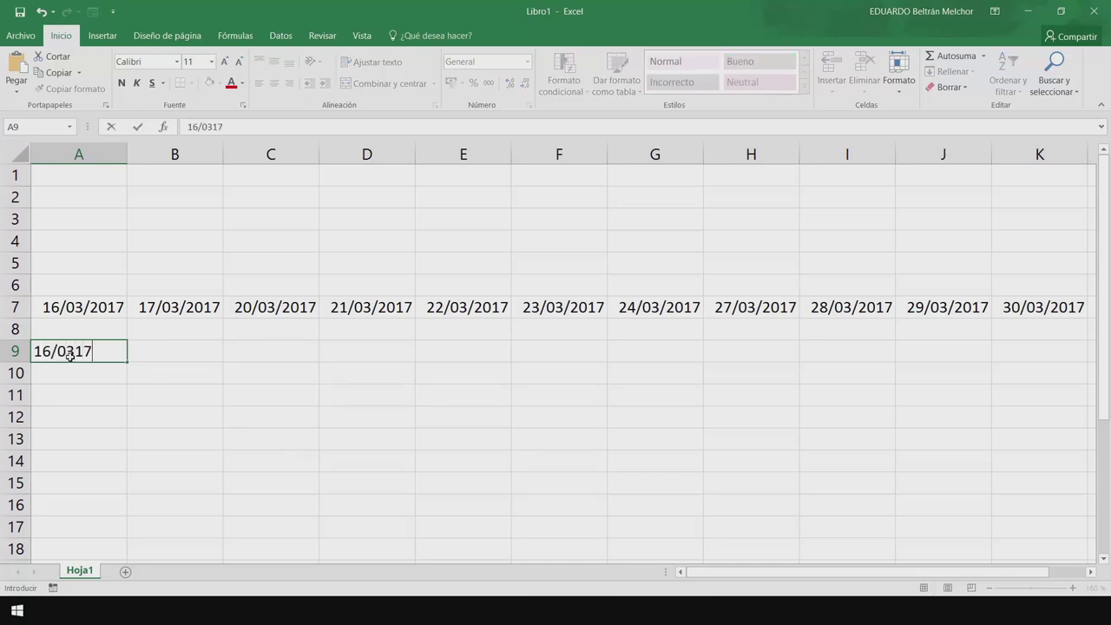
key(Return)
click(96, 350)
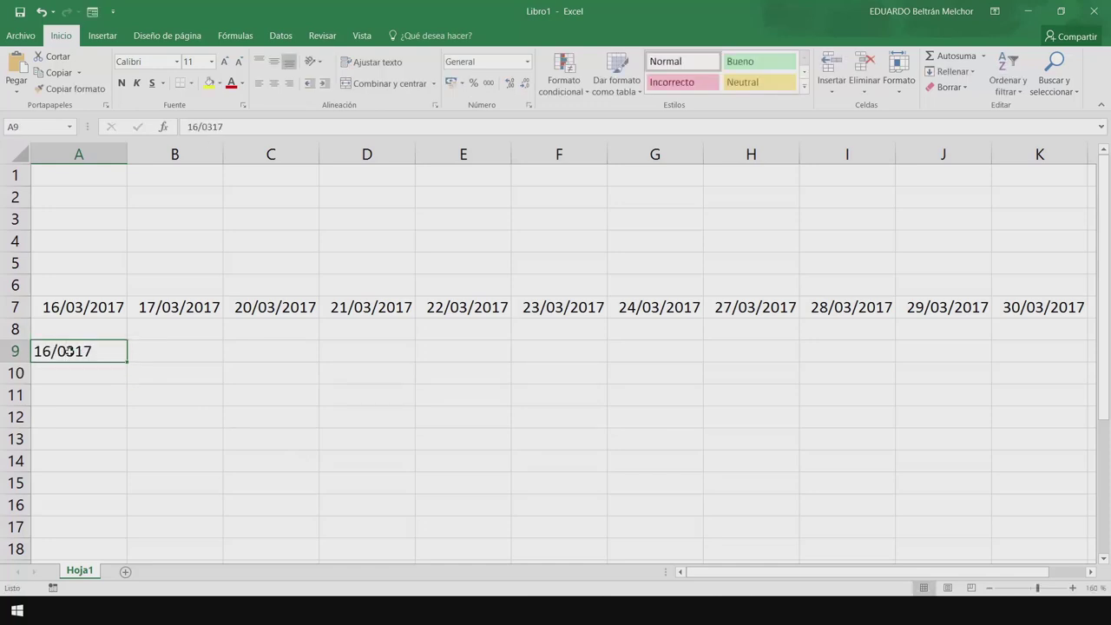
click(205, 126)
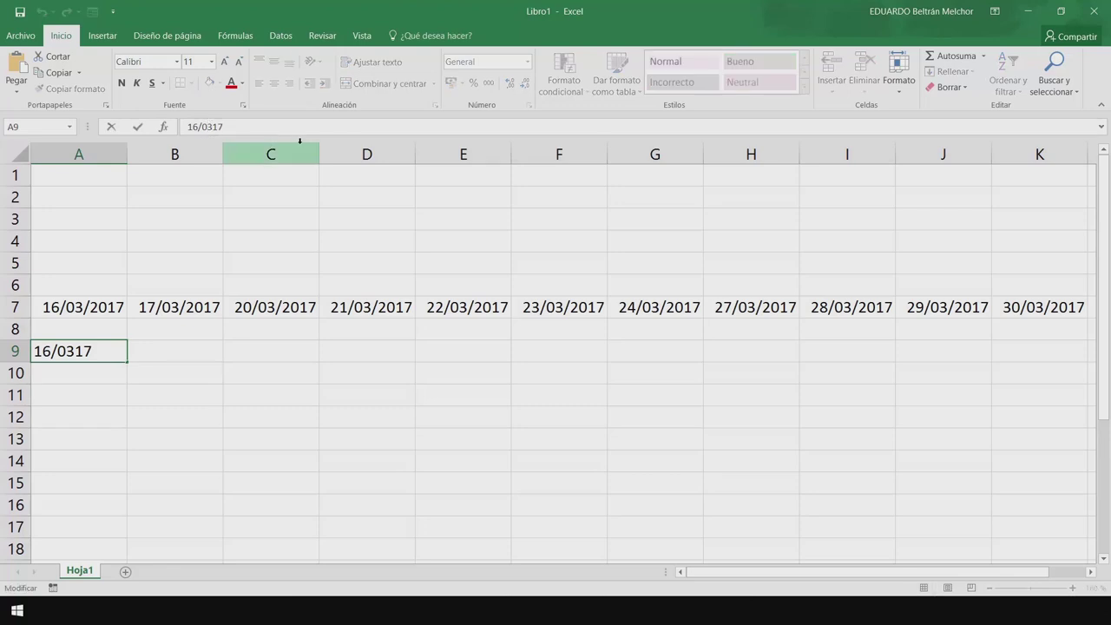
Correct A9 to 16/03/2017 and fill a monthly date series limited to 31/12/2017.
text(/)
key(Return)
click(98, 350)
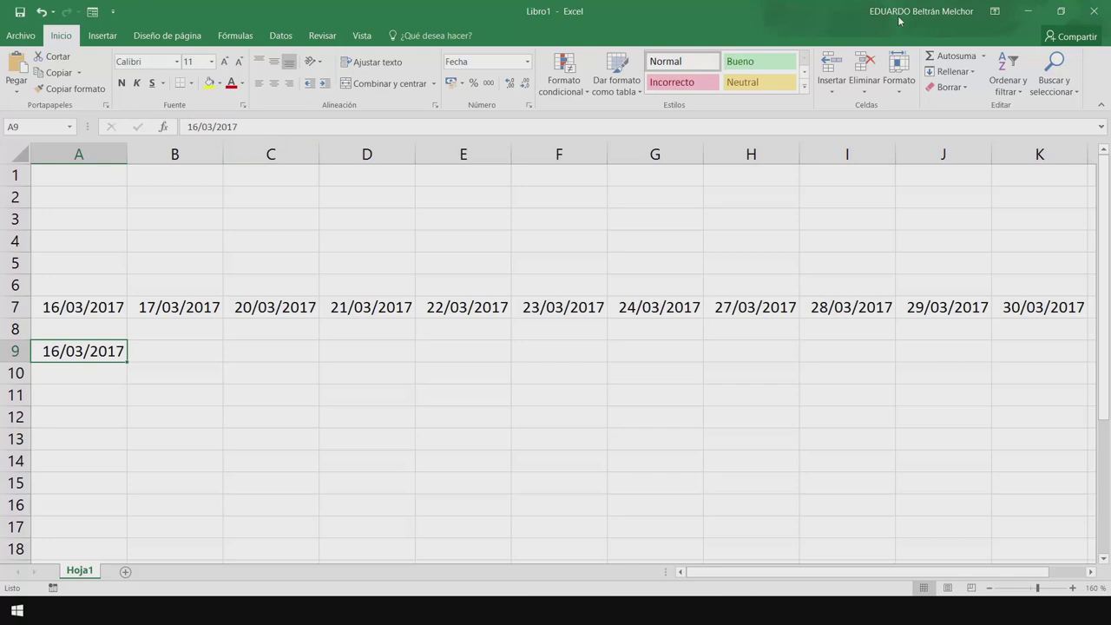
click(952, 71)
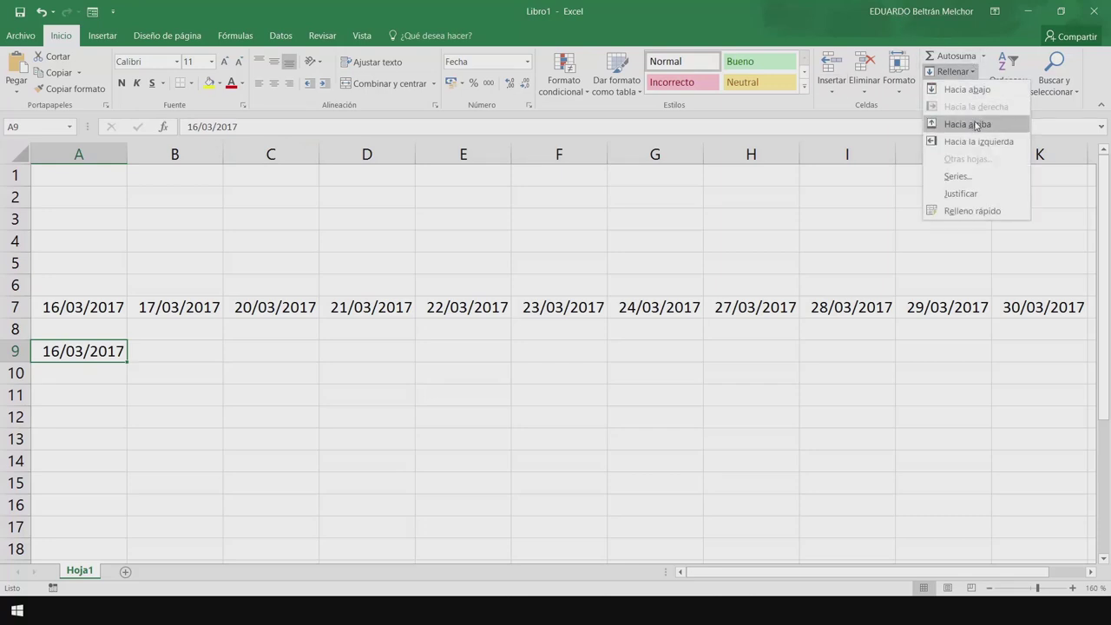
click(976, 179)
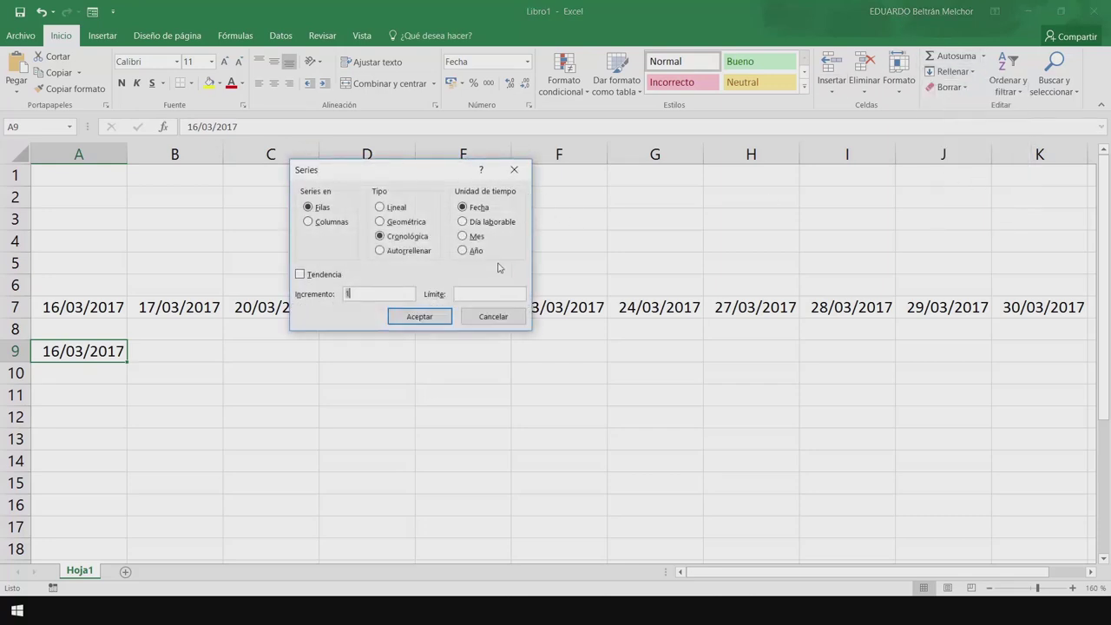
click(462, 236)
click(486, 294)
text(31/12/2017)
click(420, 317)
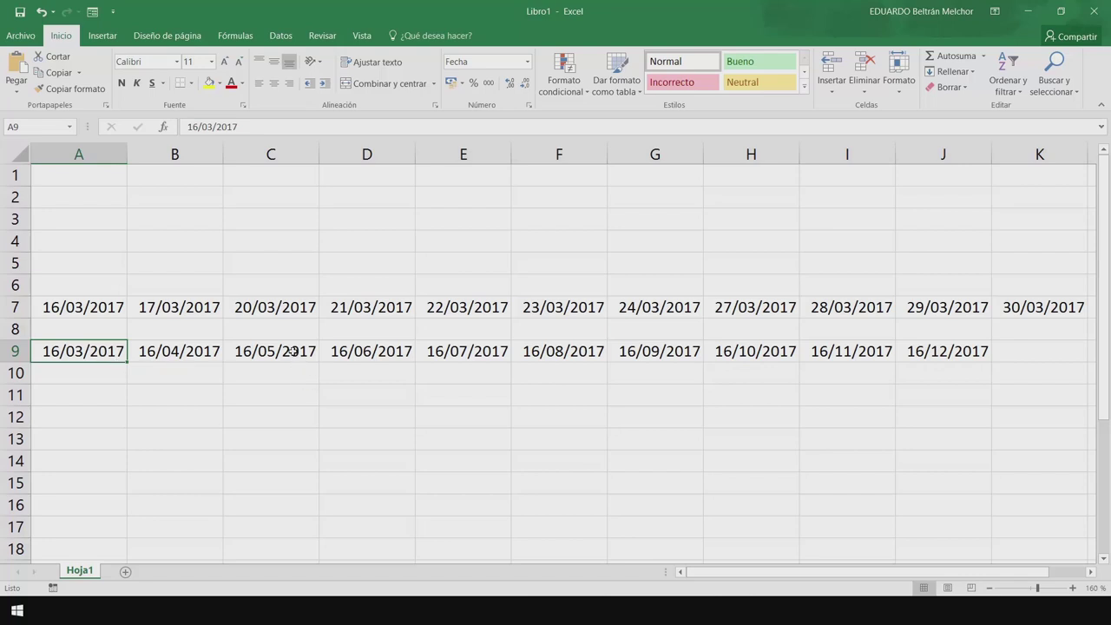
click(95, 416)
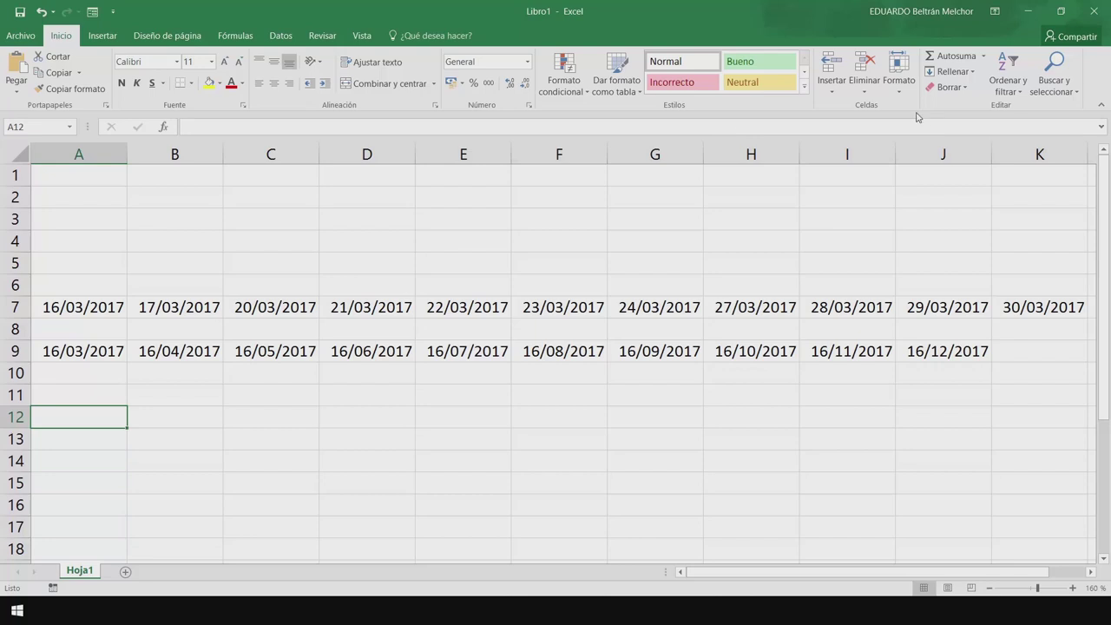
Open the Series settings for A12, toggle Geométrica and Lineal, then cancel without filling.
click(973, 73)
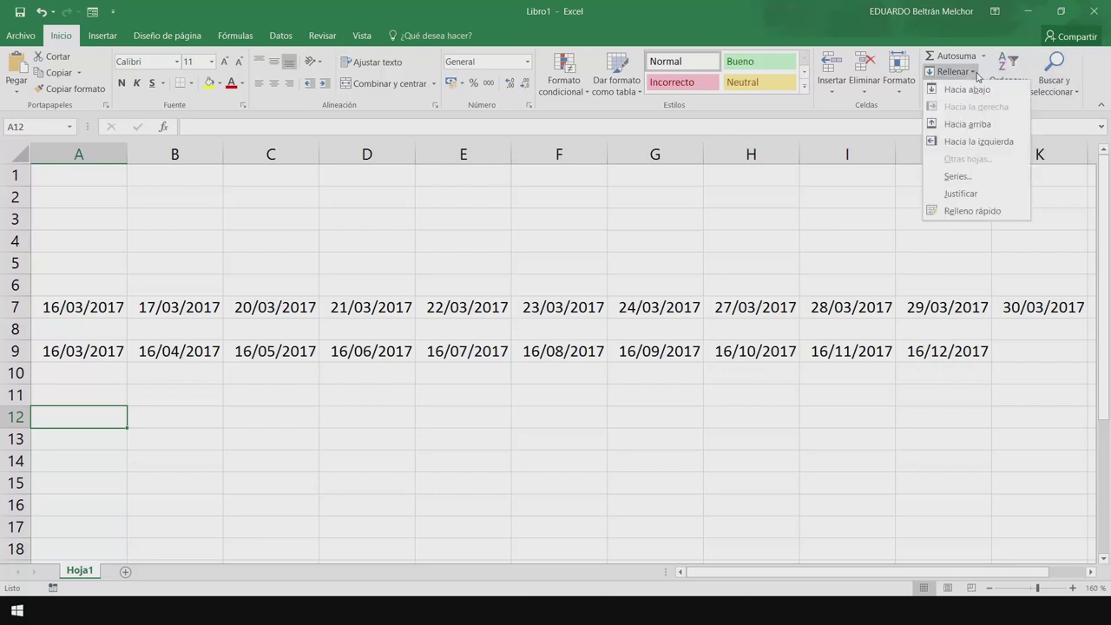
click(965, 177)
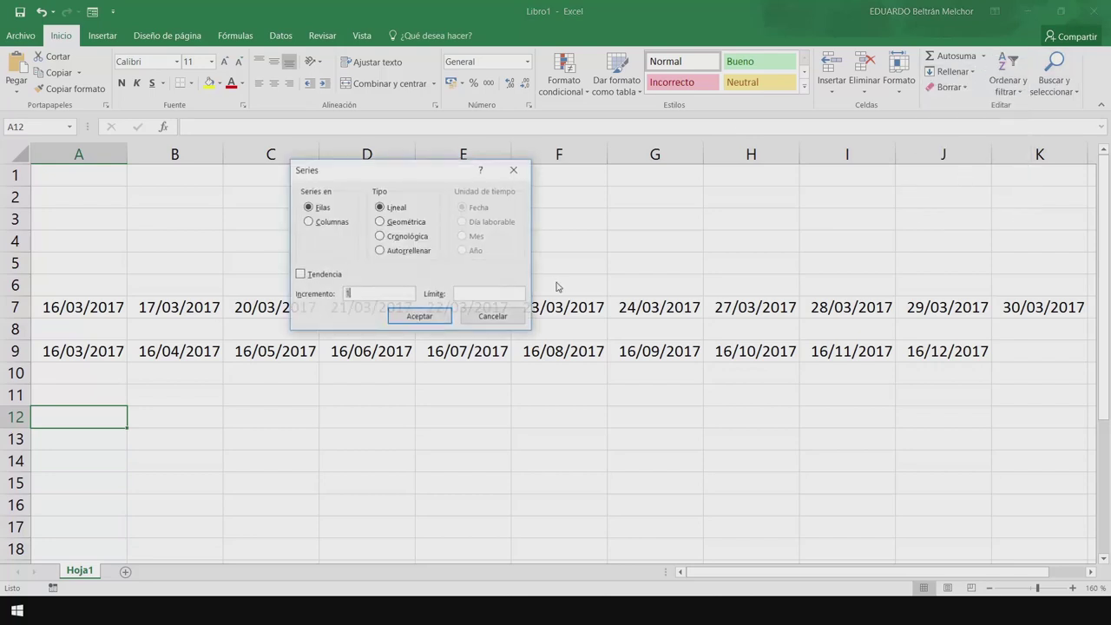
click(380, 222)
click(379, 206)
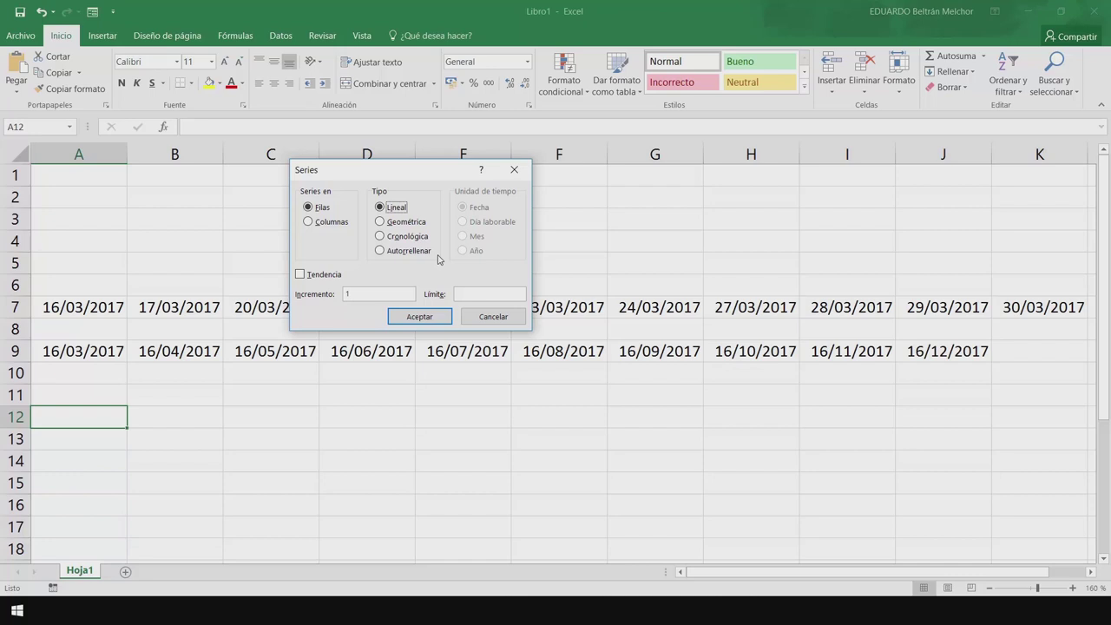
click(483, 319)
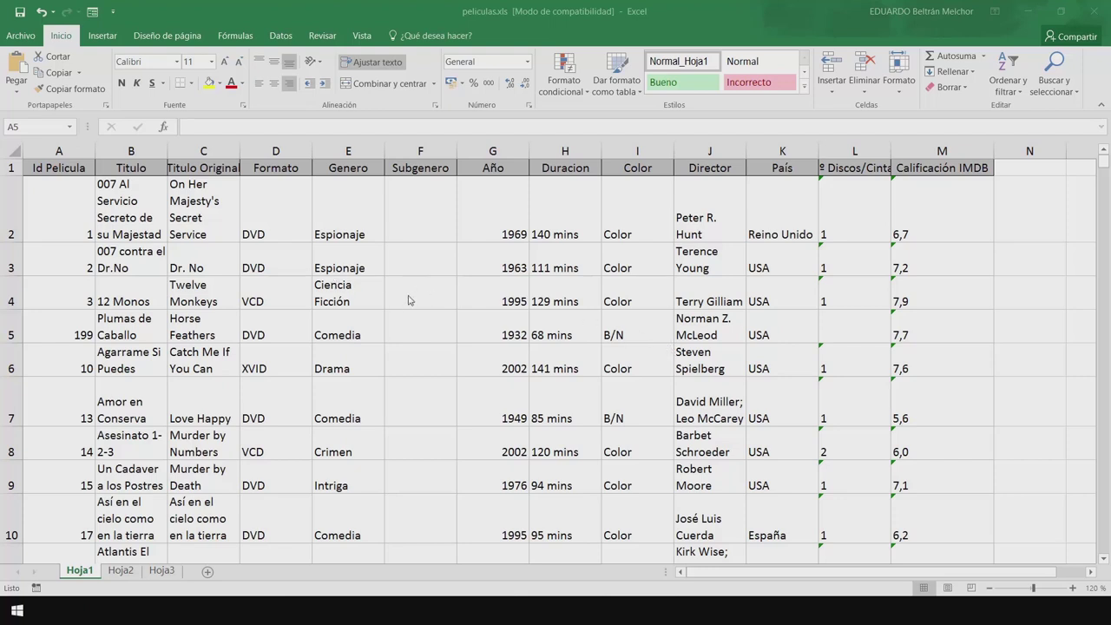
scroll(418, 290, down, 8)
scroll(418, 289, down, 9)
scroll(416, 286, down, 16)
scroll(417, 286, down, 9)
scroll(413, 284, down, 17)
scroll(410, 283, down, 10)
scroll(408, 284, down, 19)
scroll(407, 284, down, 10)
scroll(406, 284, up, 18)
scroll(404, 285, up, 9)
scroll(392, 286, up, 20)
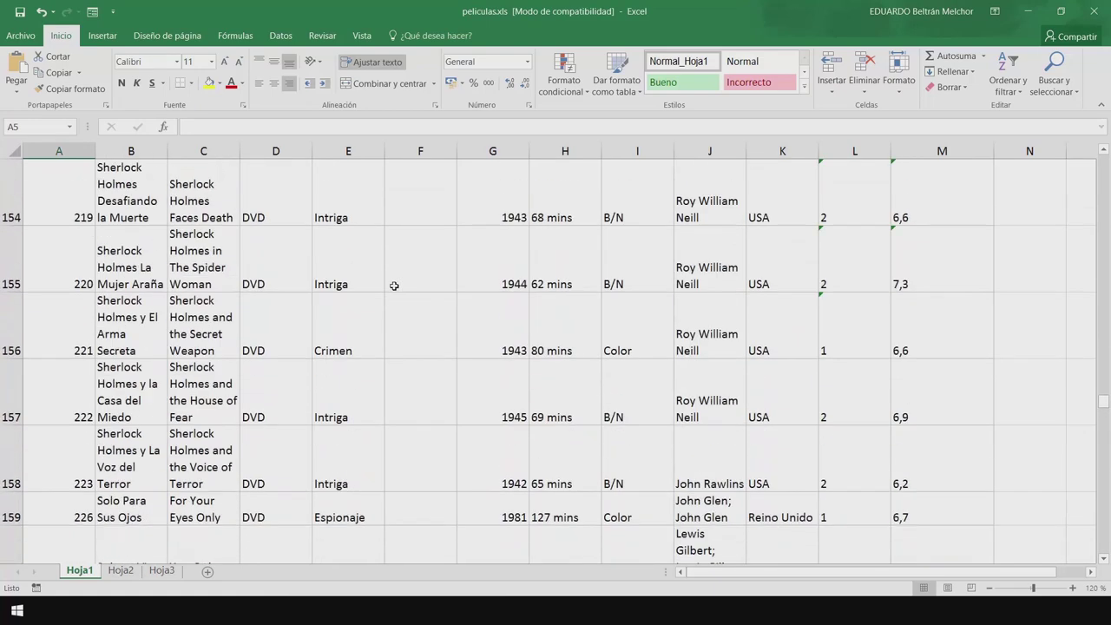
scroll(392, 285, up, 10)
scroll(393, 286, up, 17)
scroll(393, 287, up, 2)
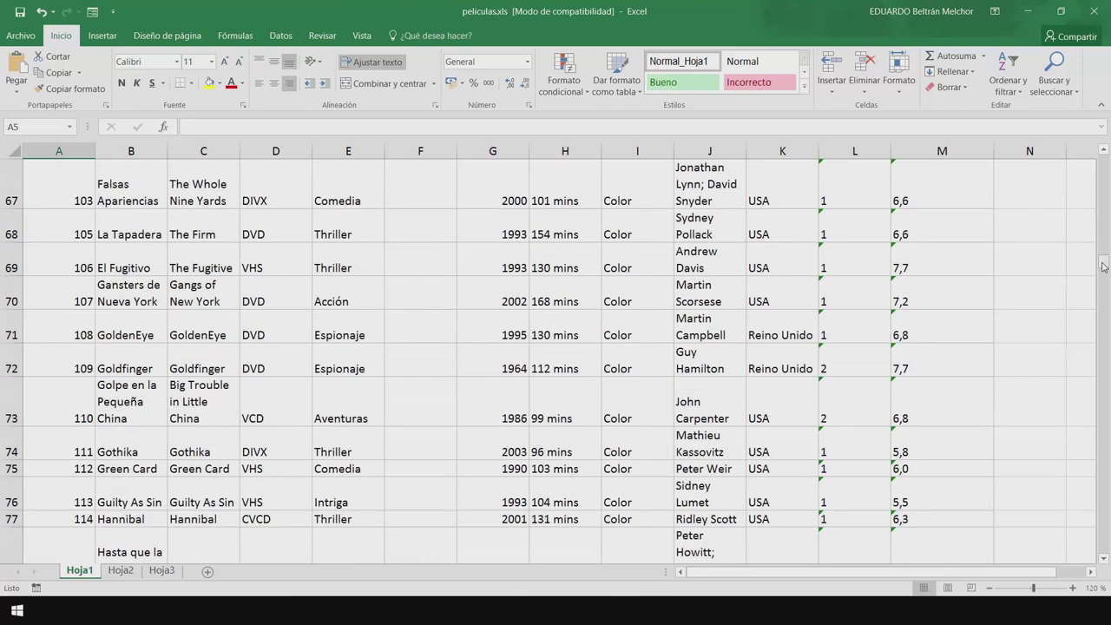
drag(1103, 265, 1107, 137)
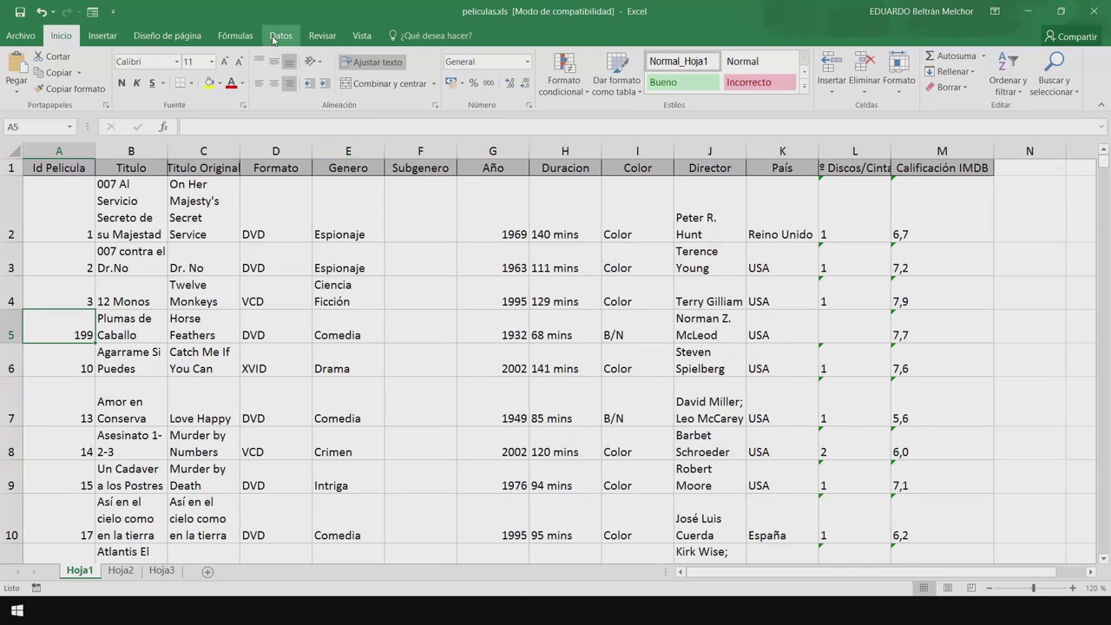
Turn on Filtro for the movie list and open the Color column's filter choices.
click(279, 37)
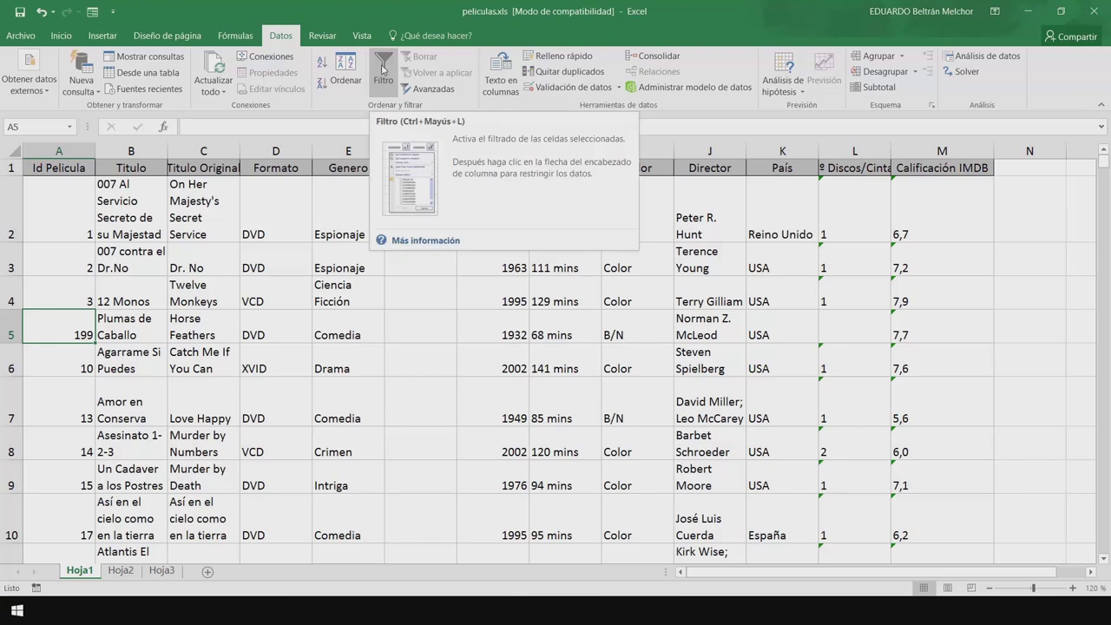
click(381, 69)
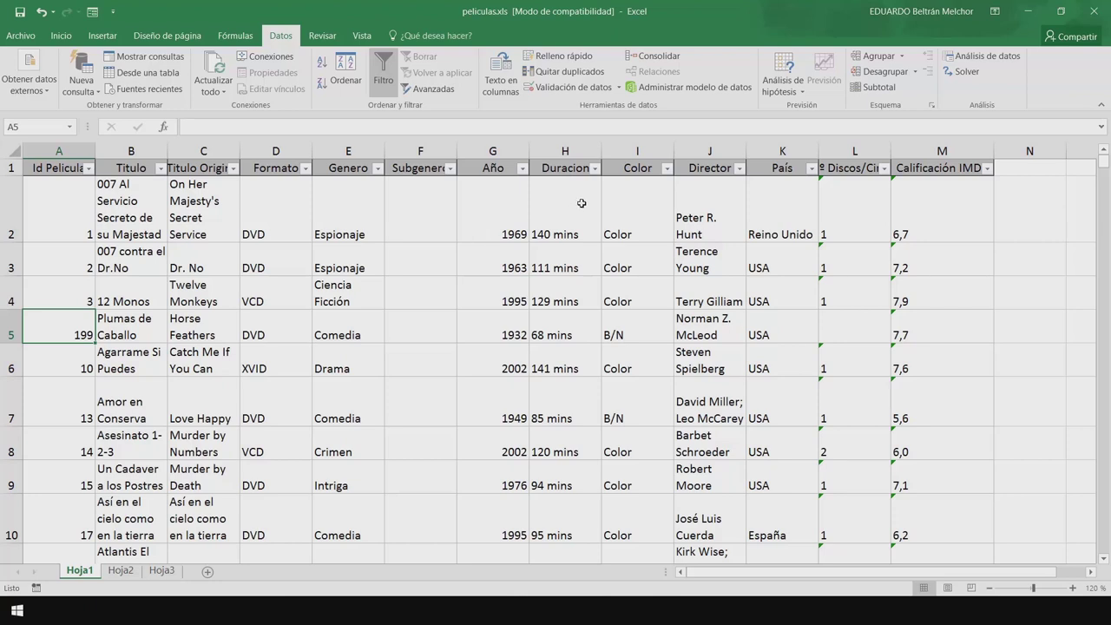
click(667, 169)
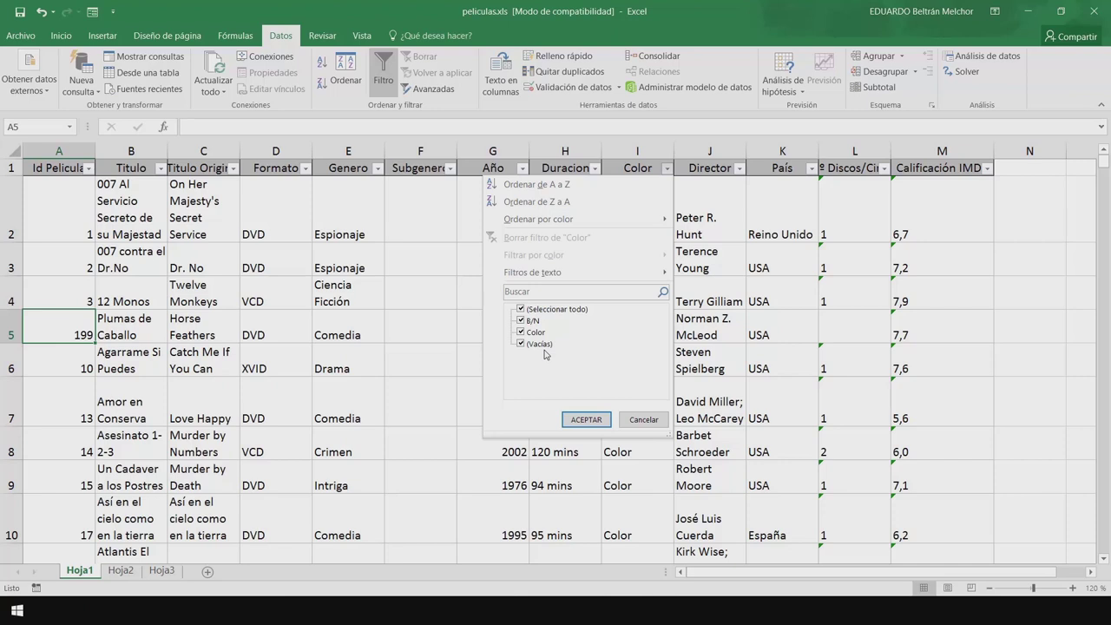
Filter the Color column to only Color films, hiding B/N and leaving 211 of 262.
click(521, 309)
click(521, 331)
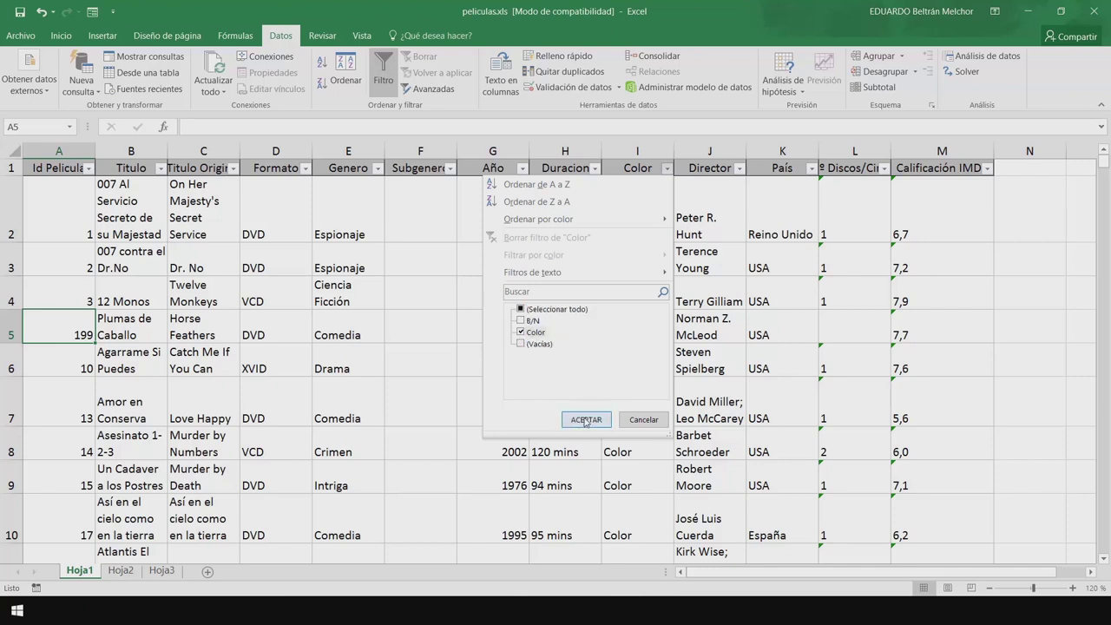
click(586, 420)
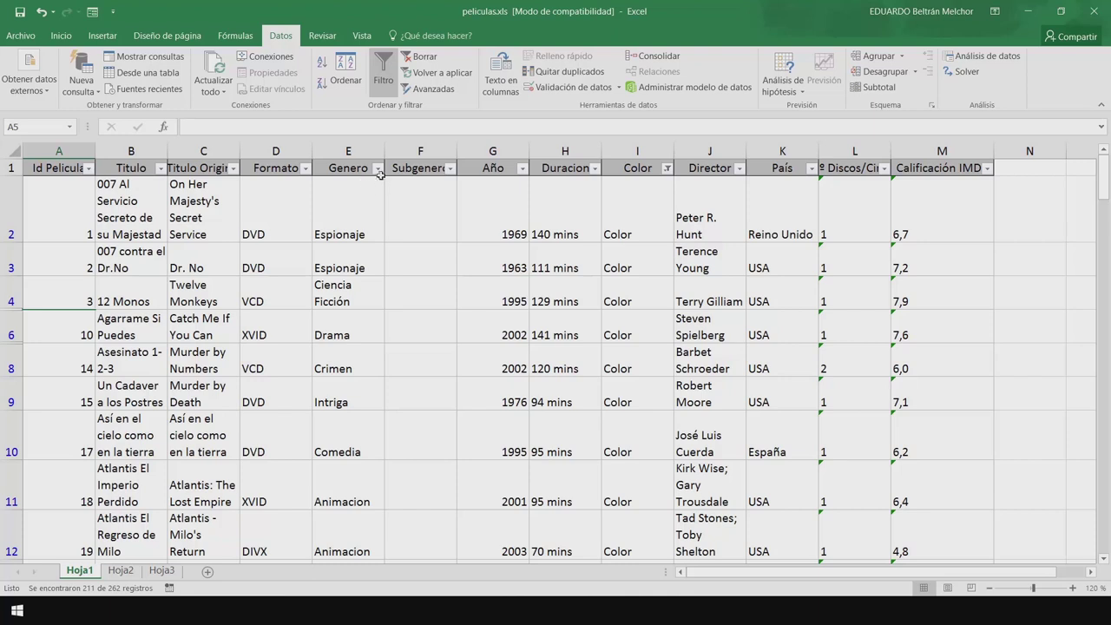
Filter the Genero column to Acción and Aventuras, narrowing the list to 54 films.
click(379, 169)
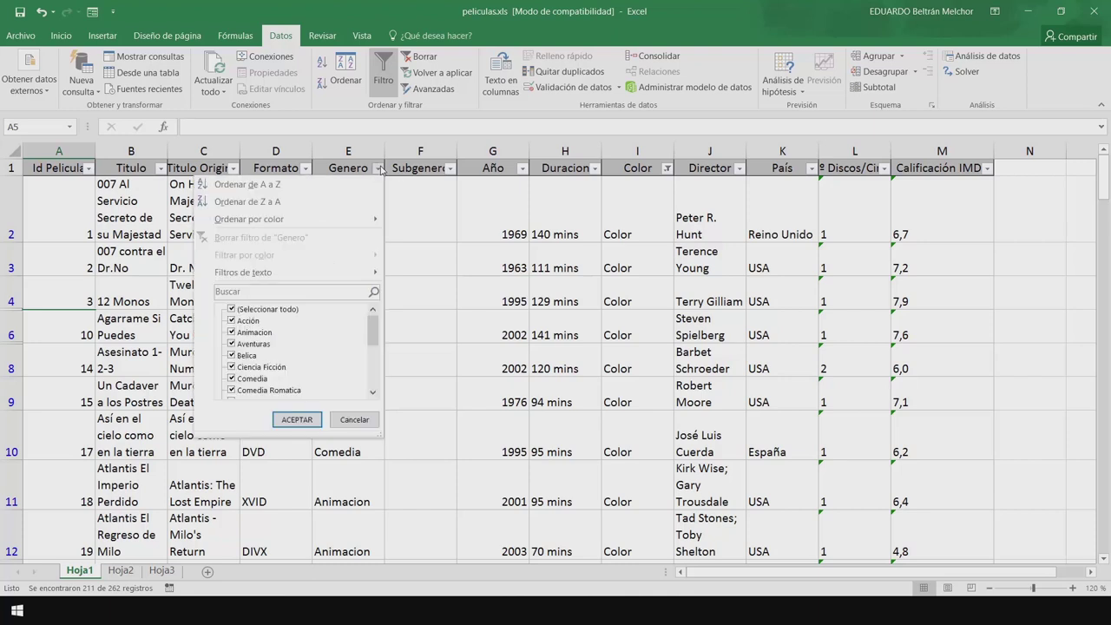
mouse_move(374, 338)
mouse_down()
mouse_move(386, 382)
mouse_move(386, 320)
mouse_up()
click(231, 311)
click(230, 321)
click(231, 343)
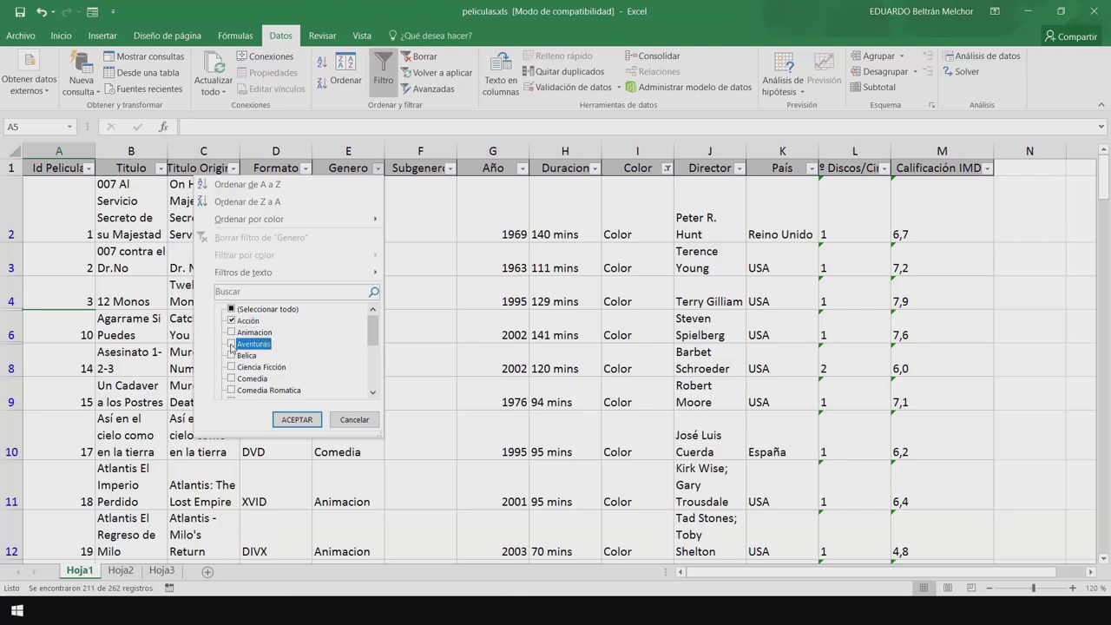
click(296, 421)
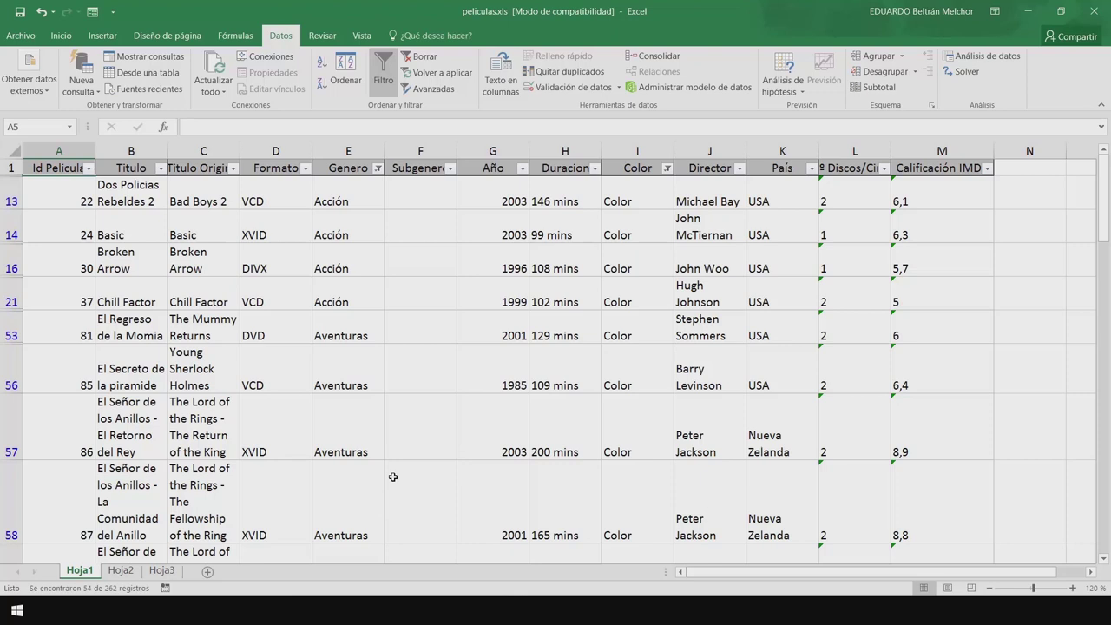
Filter País to Reino Unido, leaving Plunkett & Macleane and Lawrence De Arabia.
click(811, 169)
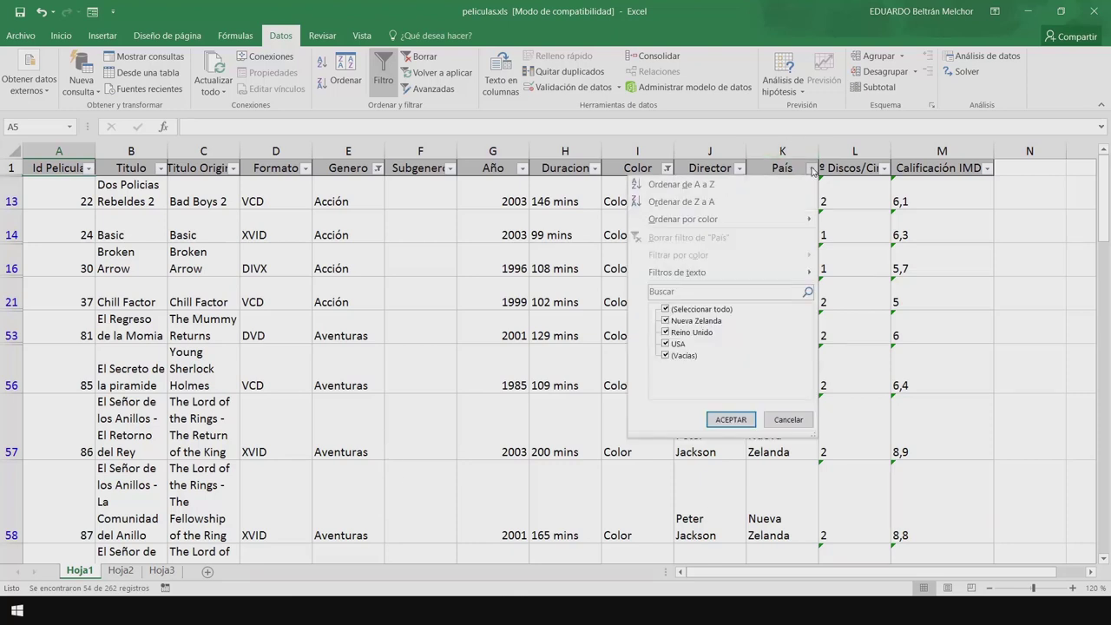
click(665, 309)
click(668, 332)
click(730, 419)
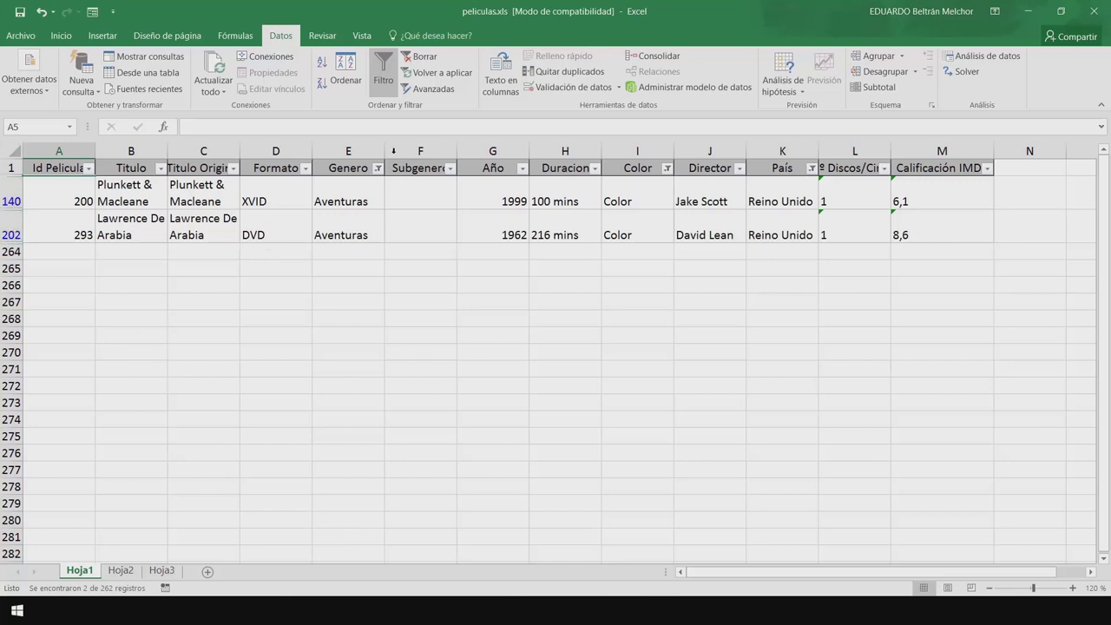
Toggle Filtro off and back on to clear every criterion and reset the header arrows.
click(388, 69)
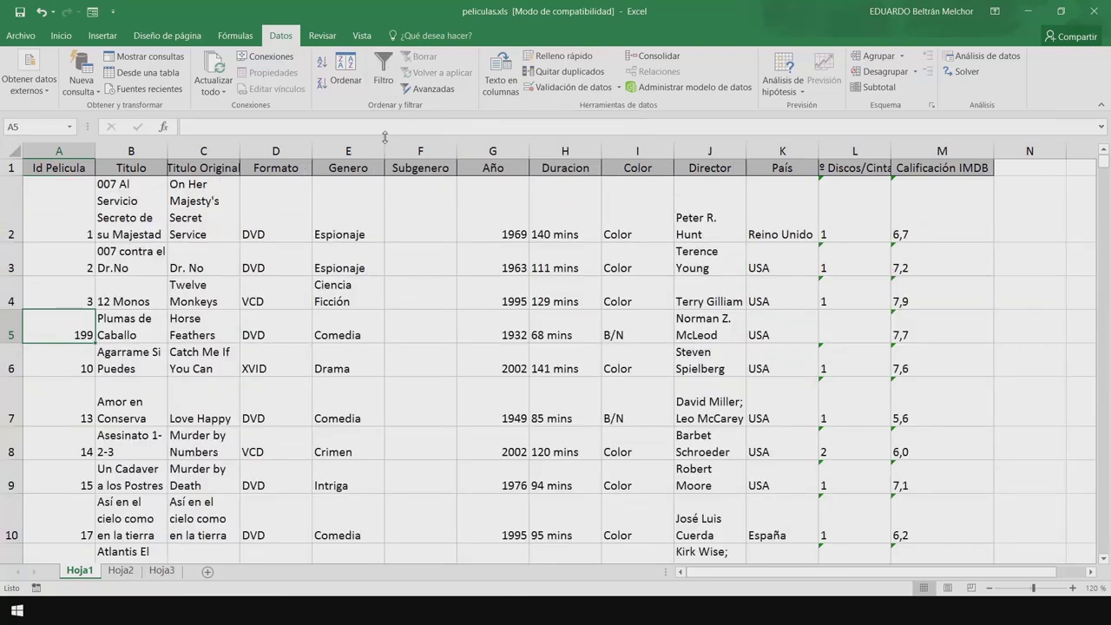
click(383, 69)
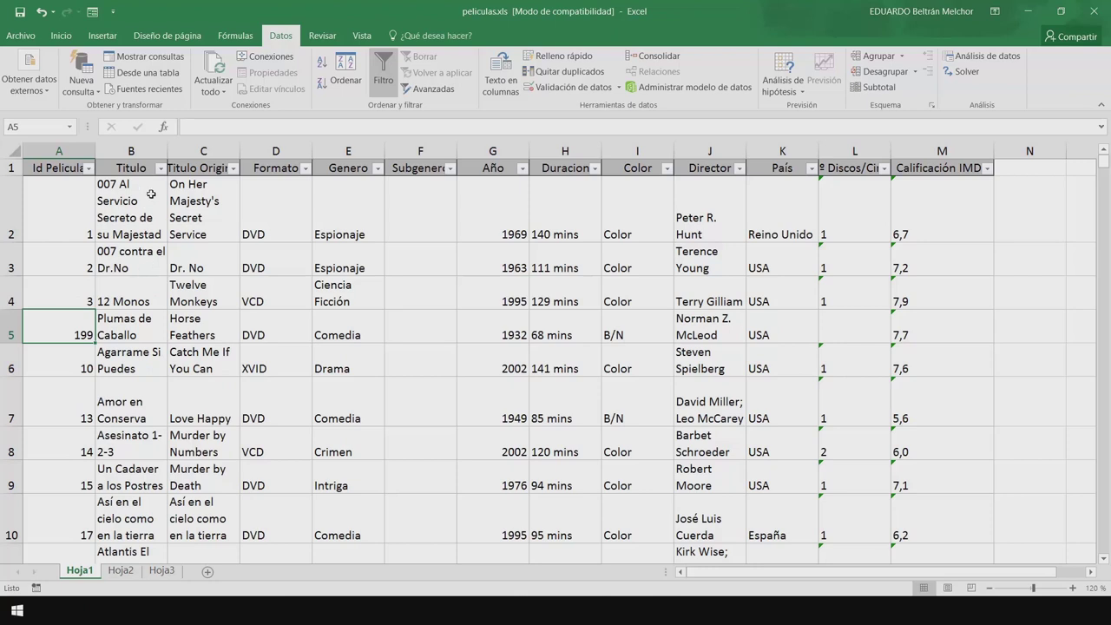
Sort the list by Título Z to A, then back to A to Z.
click(162, 168)
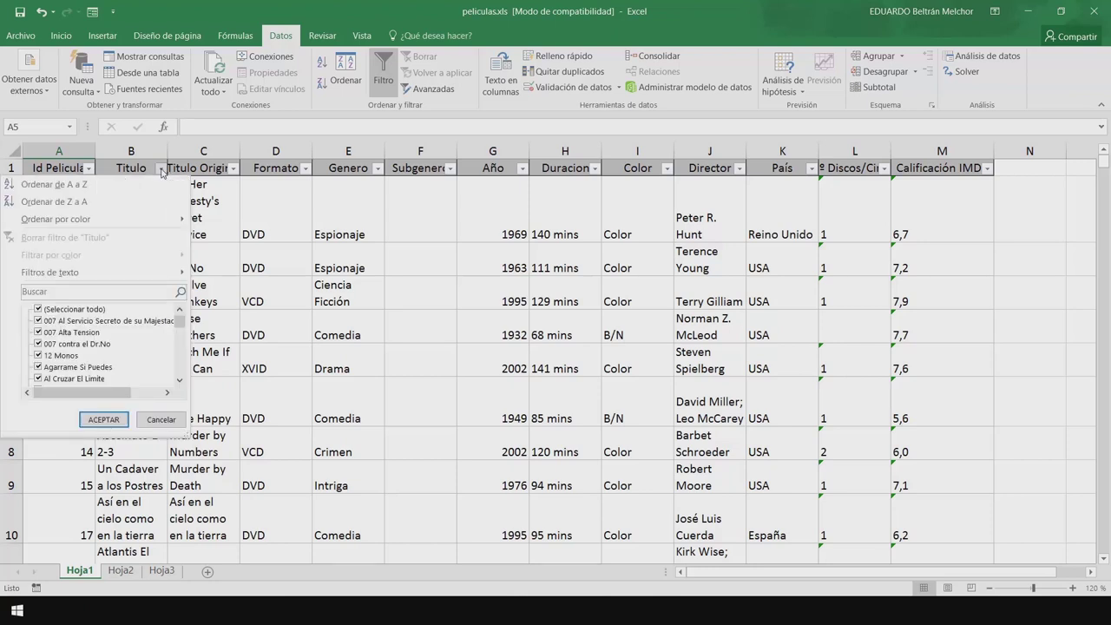
click(75, 185)
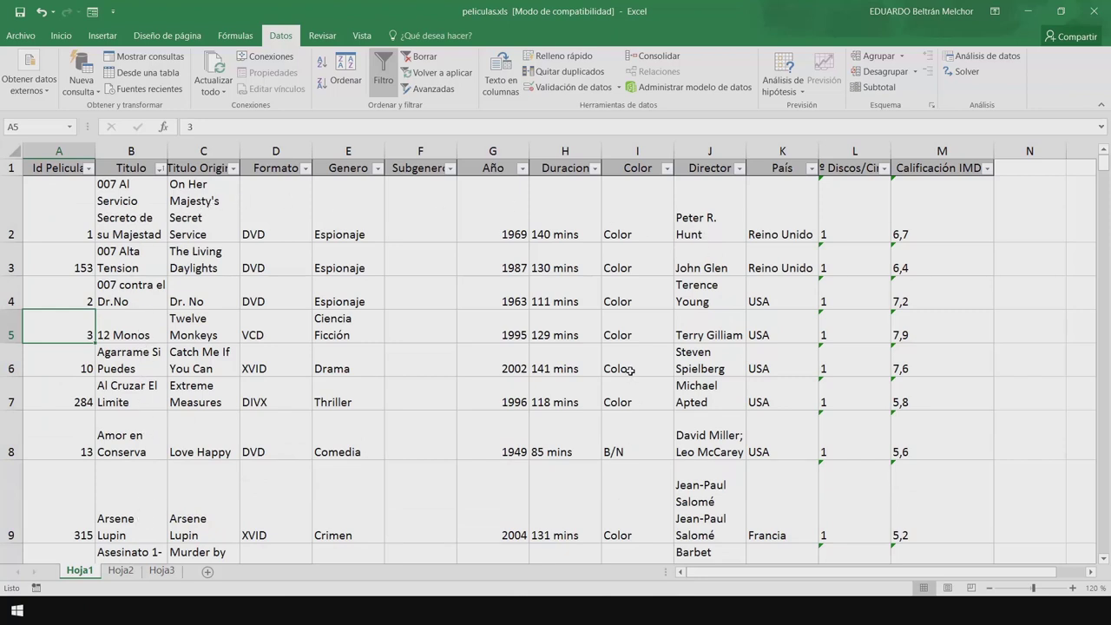
click(160, 169)
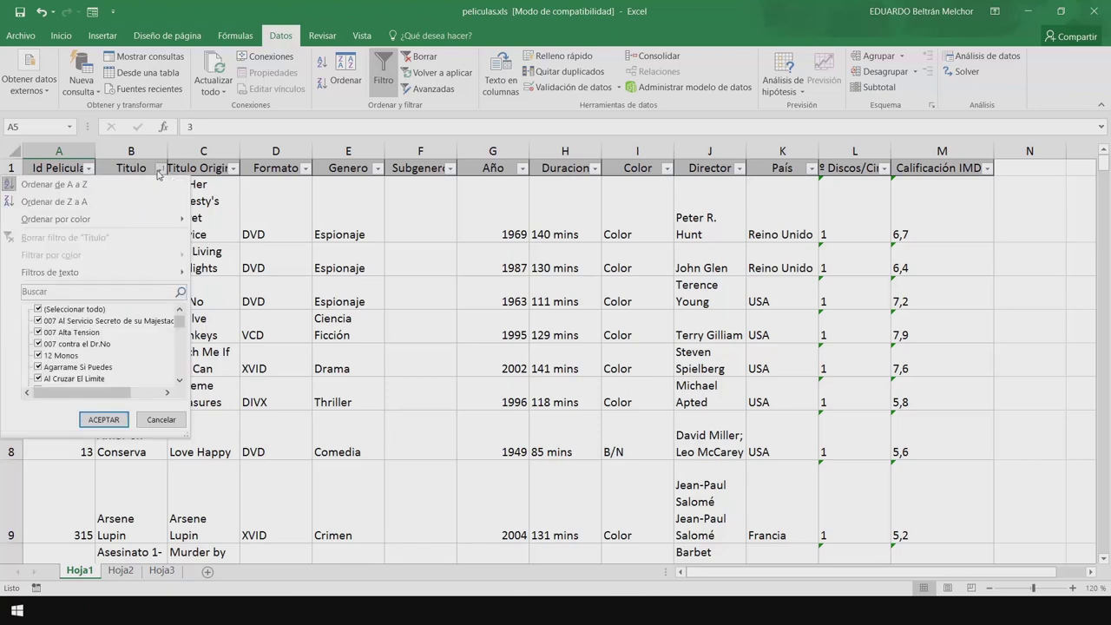
click(52, 202)
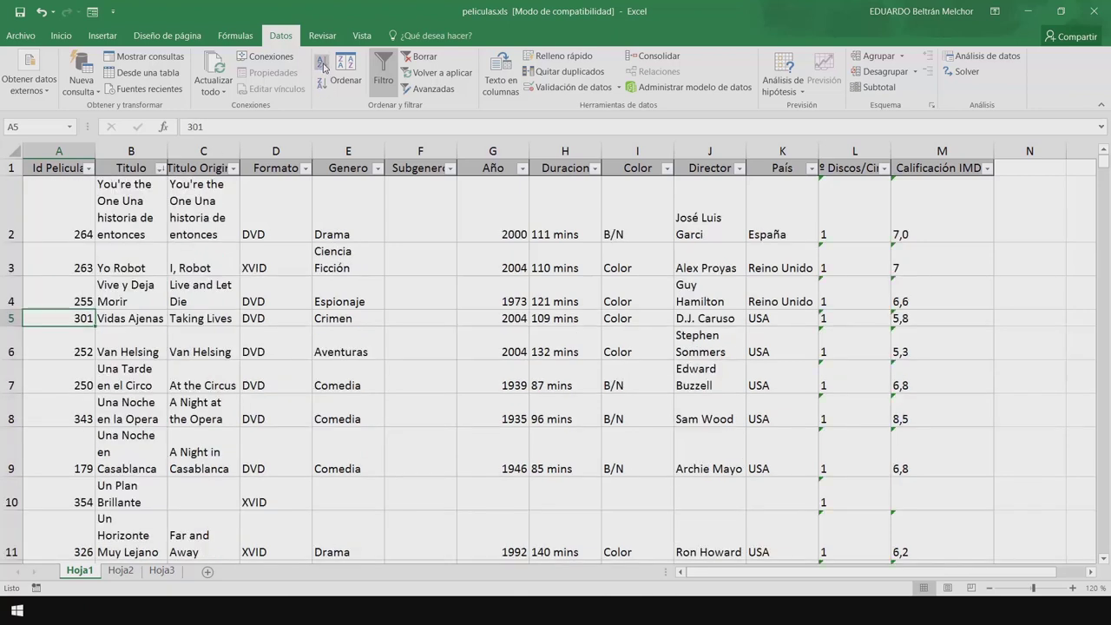
click(160, 169)
click(132, 184)
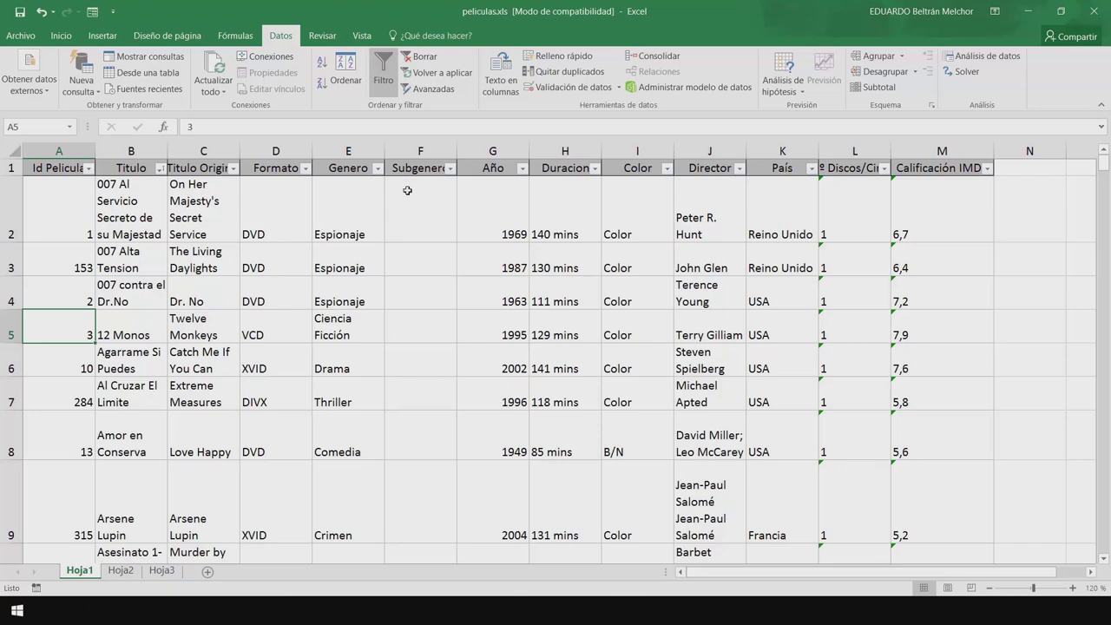
Filter Genero to Ciencia Ficción only, 30 of 262 records, and select the visible rows.
click(379, 169)
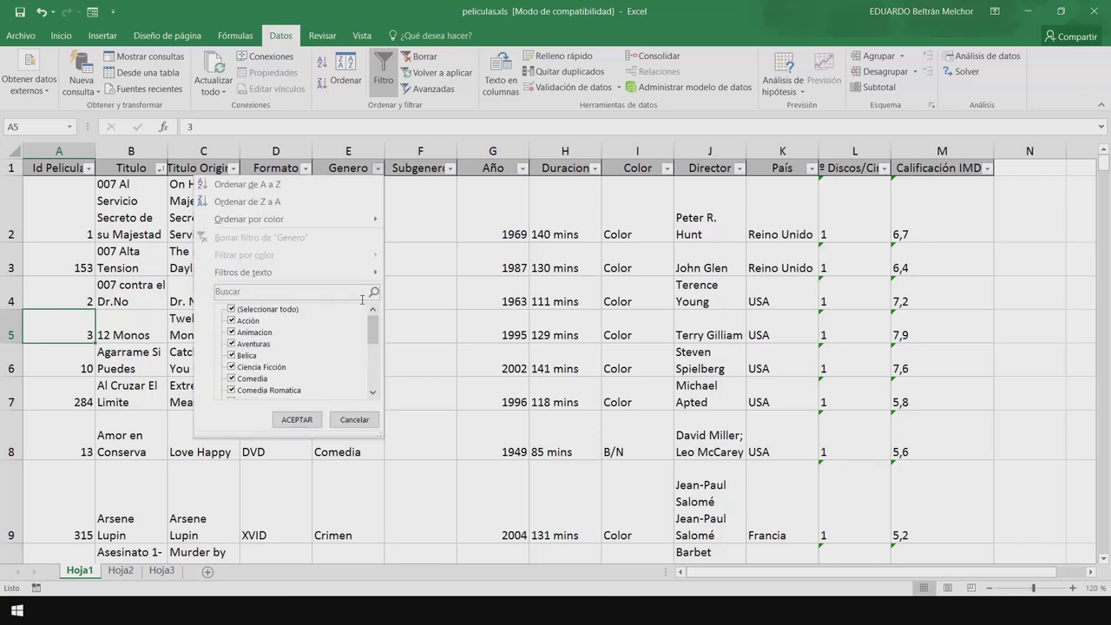
click(239, 309)
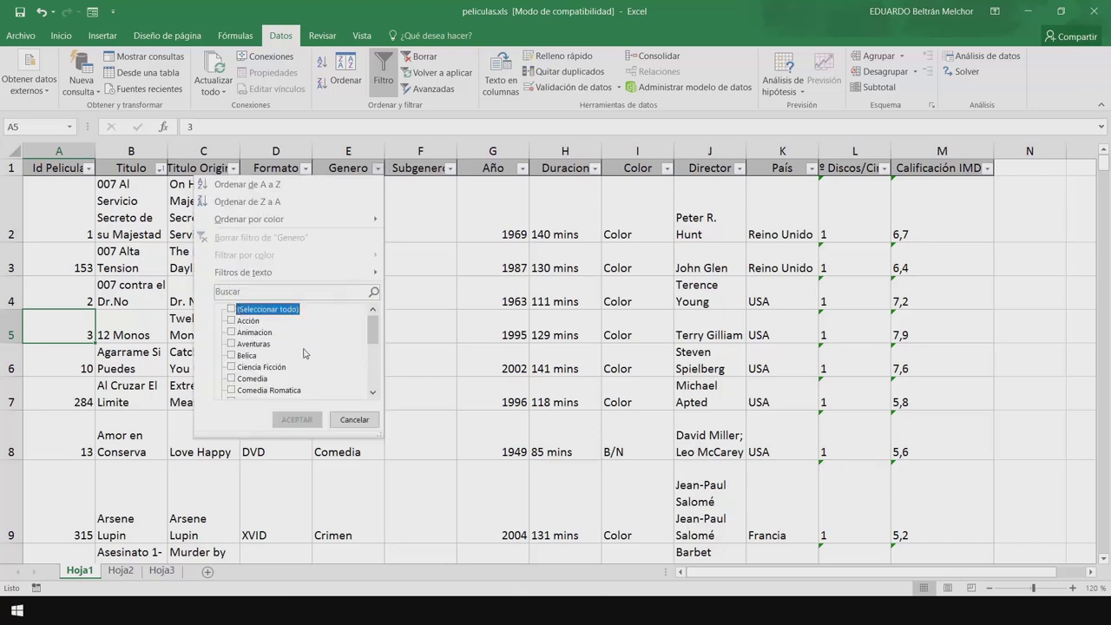
click(231, 367)
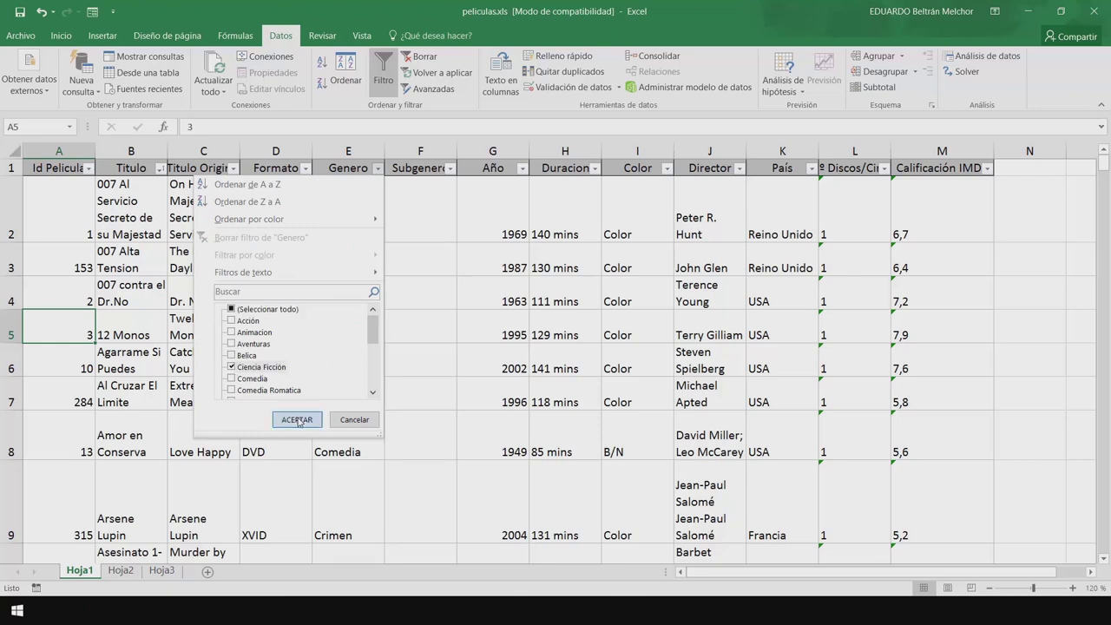
click(297, 419)
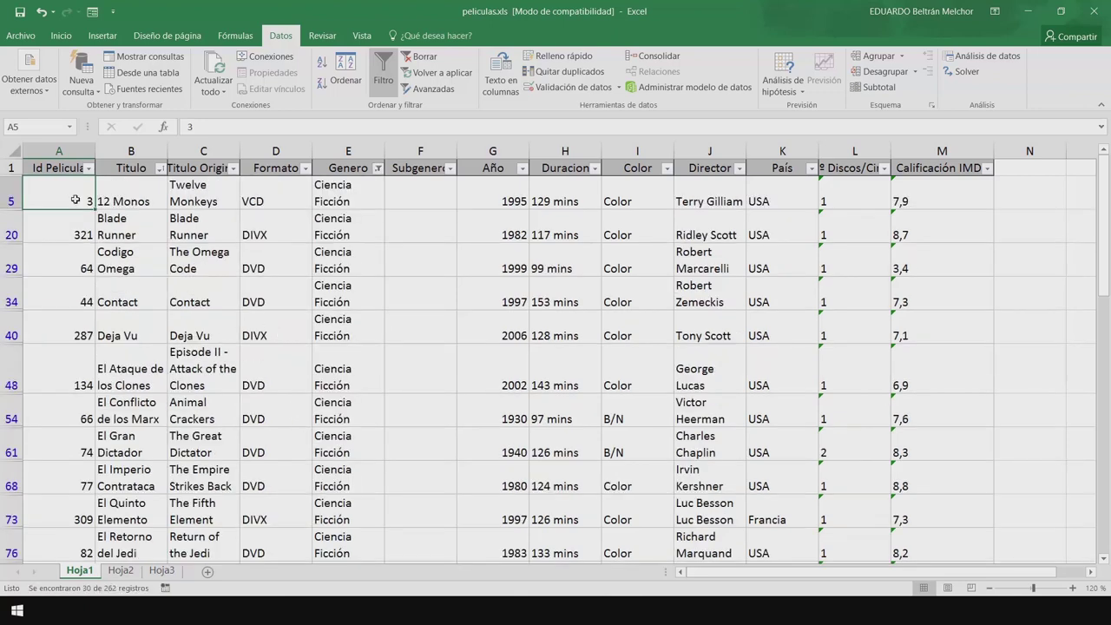
drag(66, 197, 994, 526)
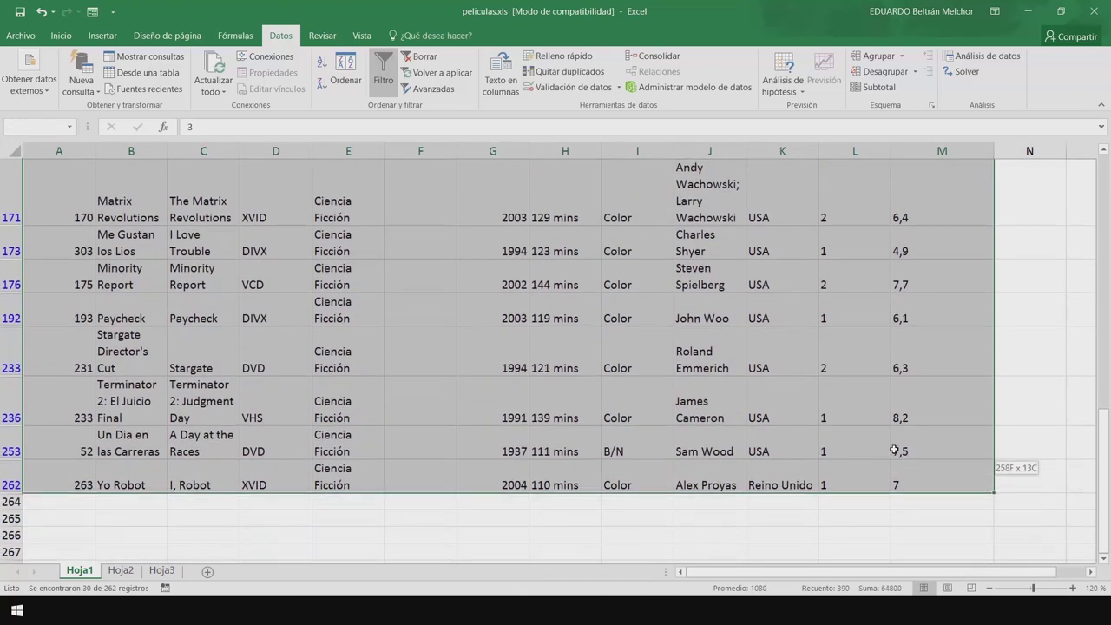
Copy the filtered Ciencia Ficción rows A5:M262 to the clipboard.
drag(994, 526, 994, 493)
click(60, 38)
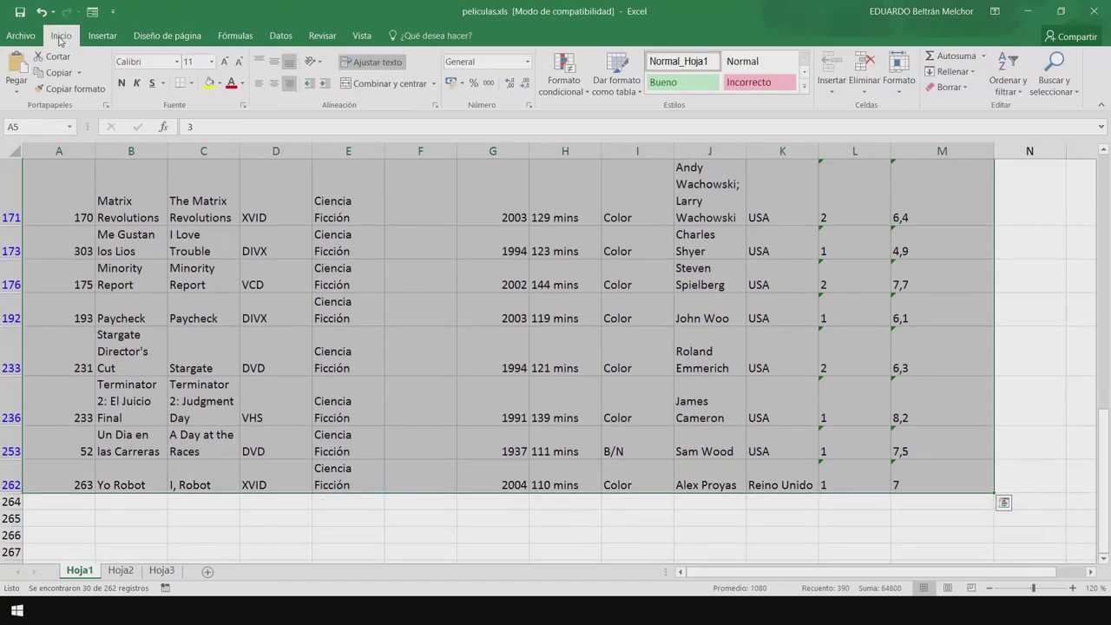
click(73, 73)
scroll(139, 347, up, 10)
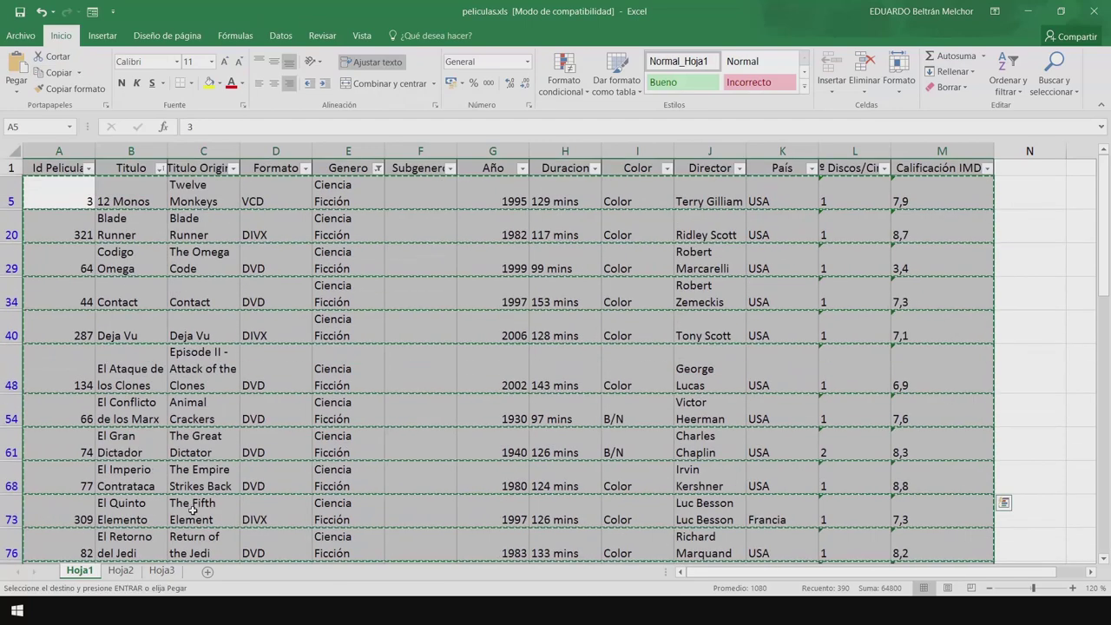
Paste the copied rows into new sheet Hoja5, then return to the filtered list on Hoja1.
click(209, 571)
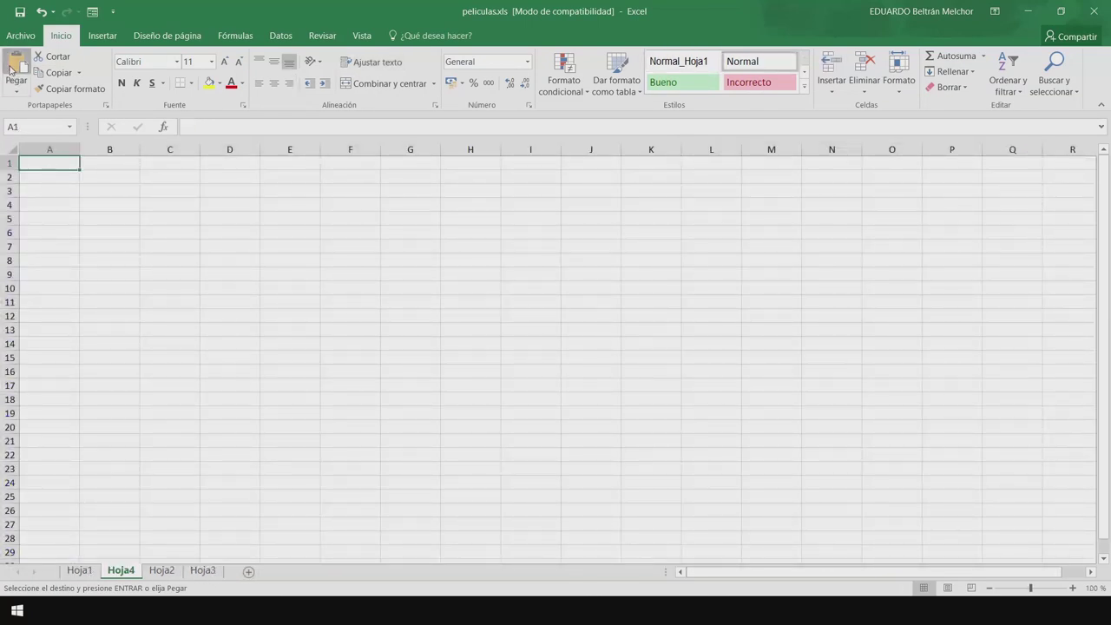
click(15, 68)
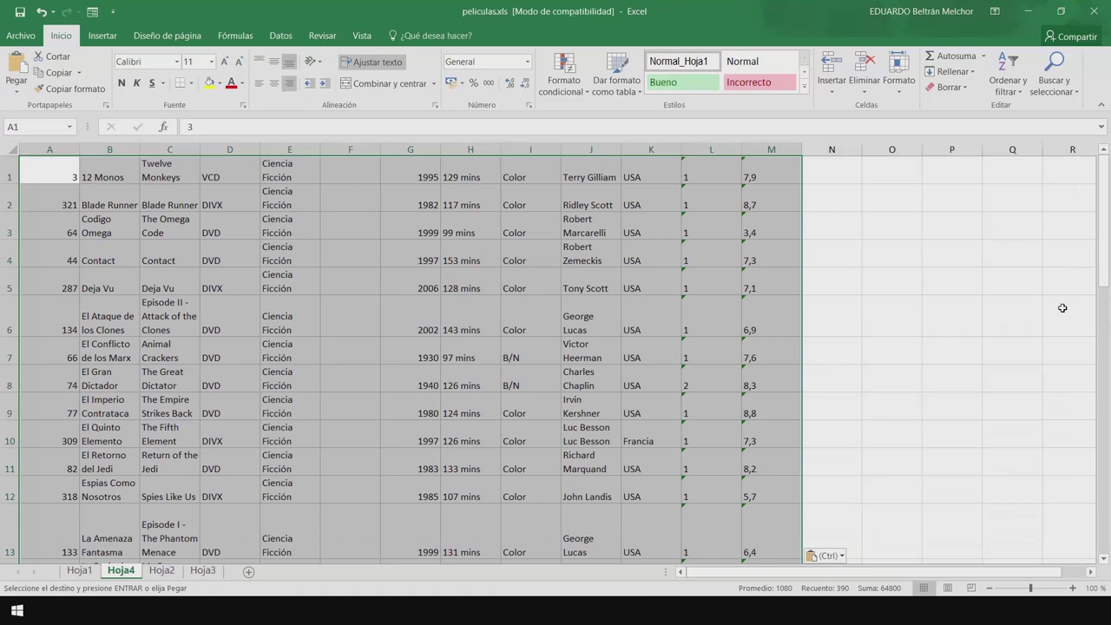
drag(1108, 280, 1106, 279)
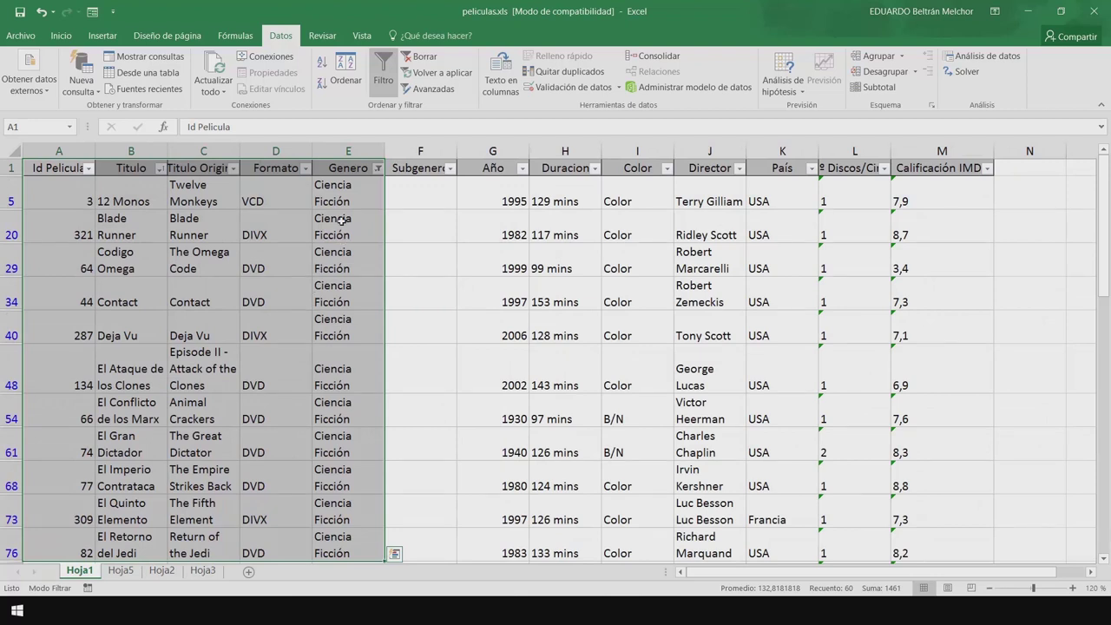
click(427, 216)
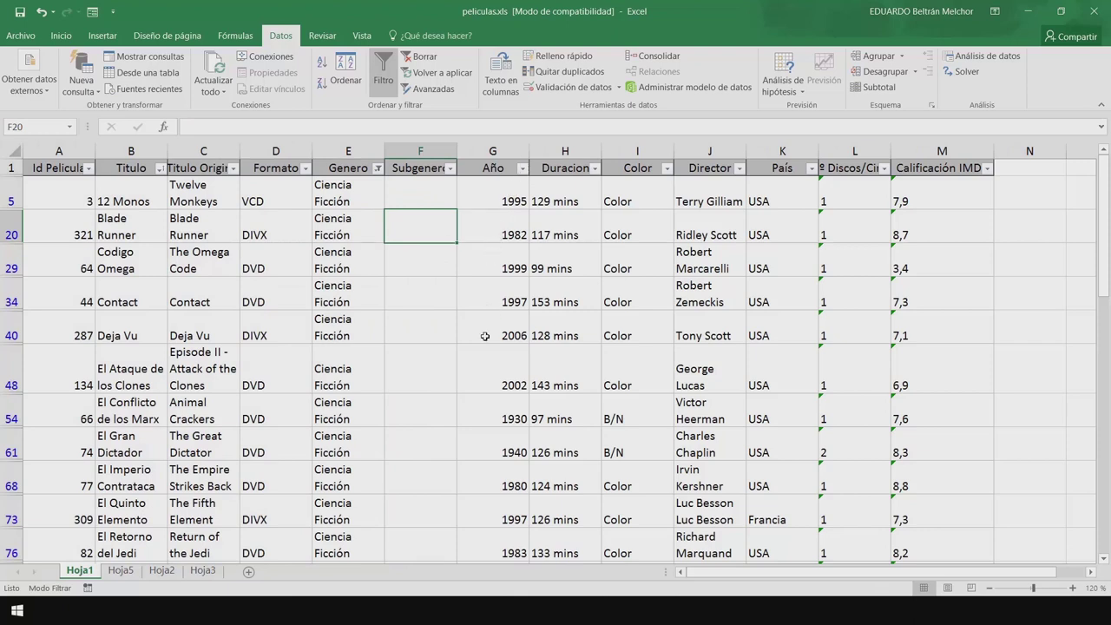
click(522, 168)
mouse_move(434, 271)
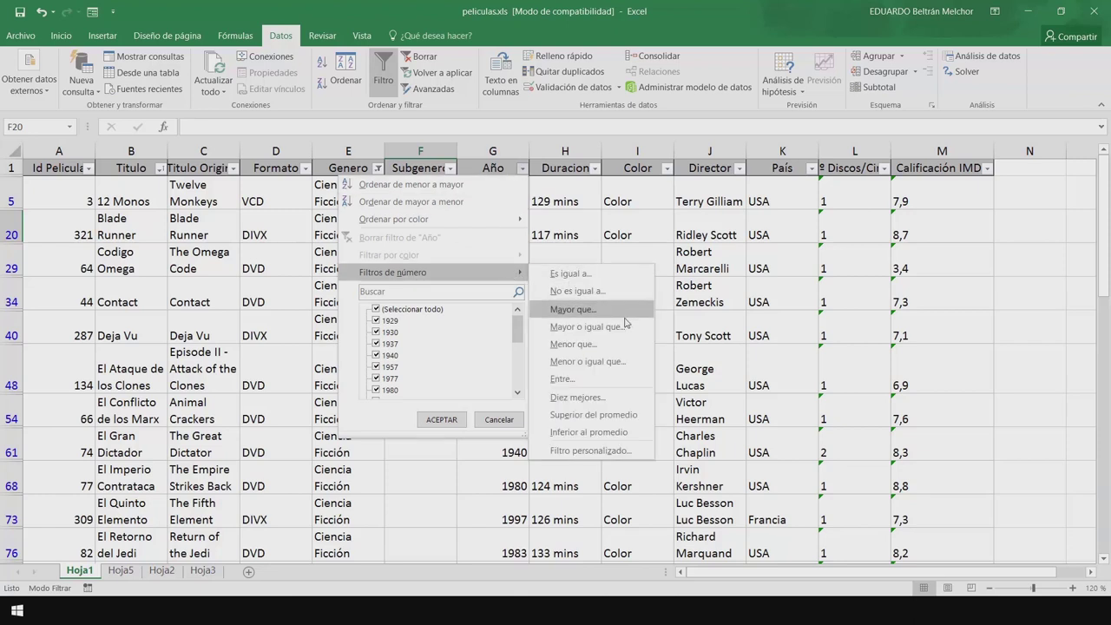
Set a custom Año filter for years from 2000 to 2005 inclusive.
click(625, 385)
text(2005)
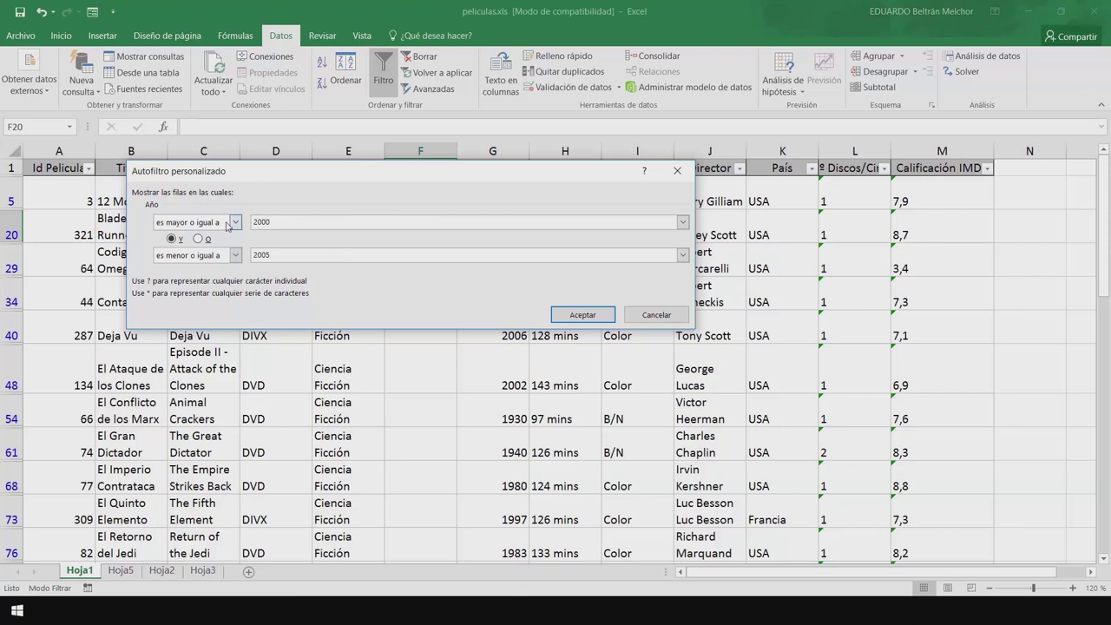
click(235, 223)
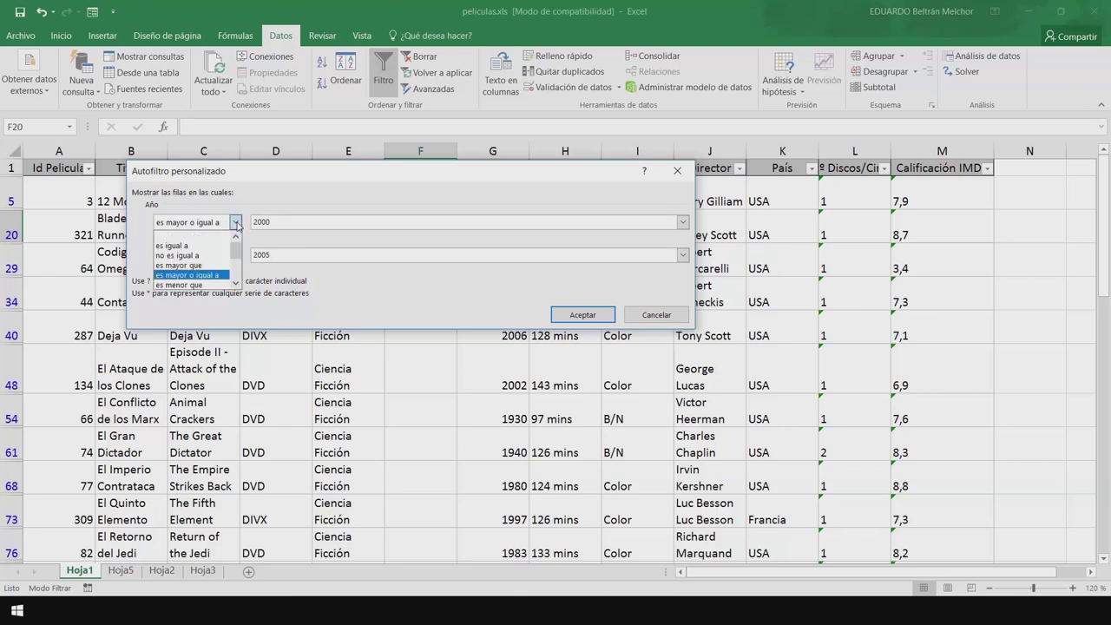
click(236, 224)
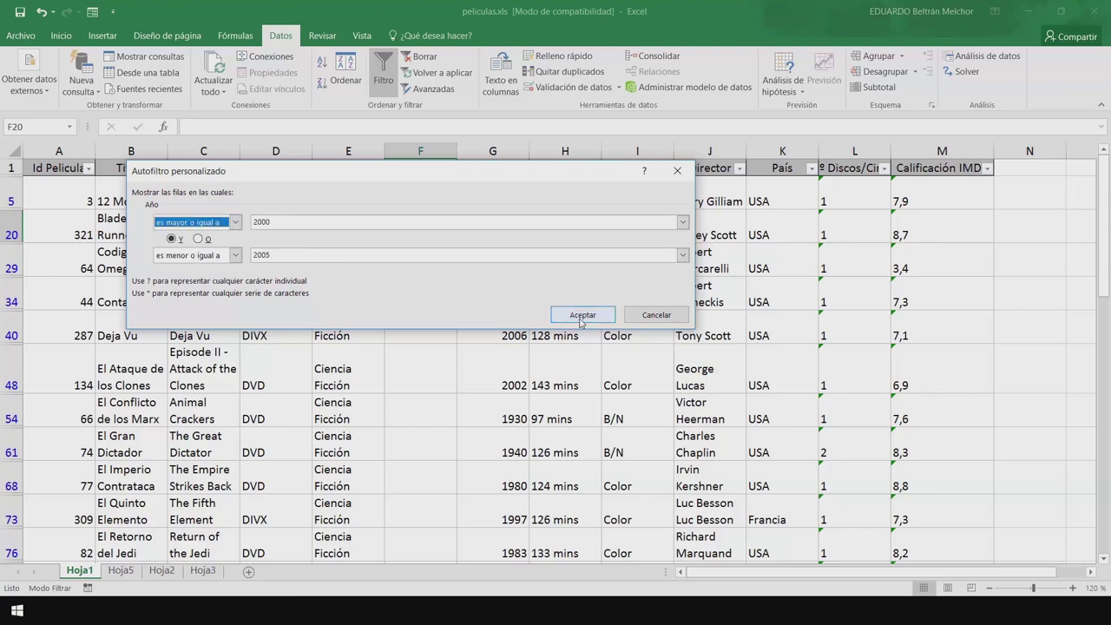
click(581, 319)
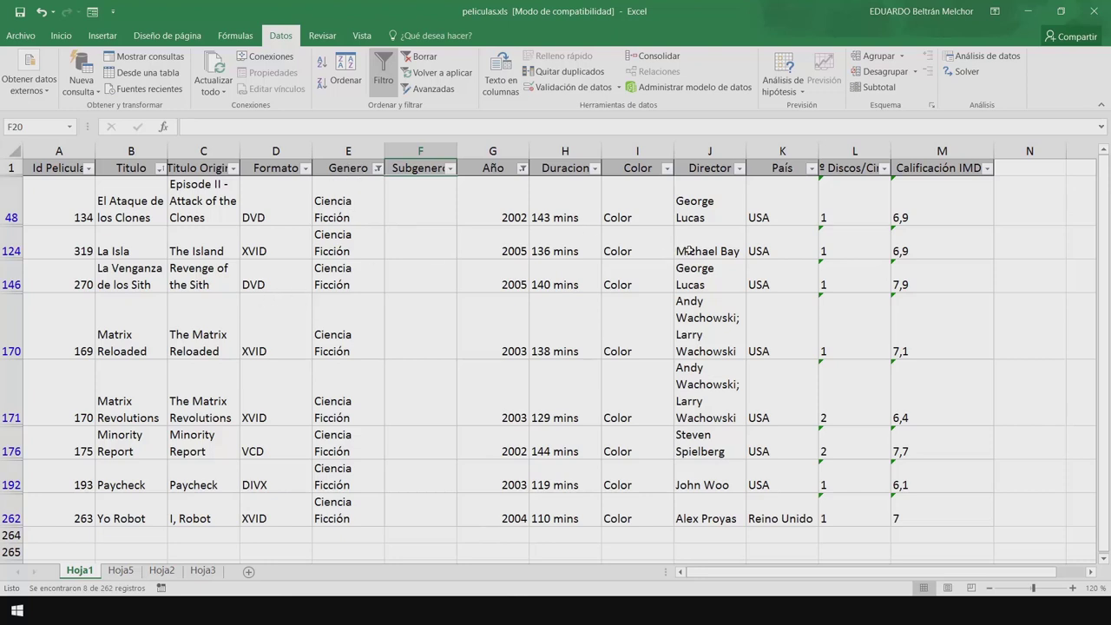
Leave the Director filter unchanged and switch AutoFilter off to show every film.
click(739, 169)
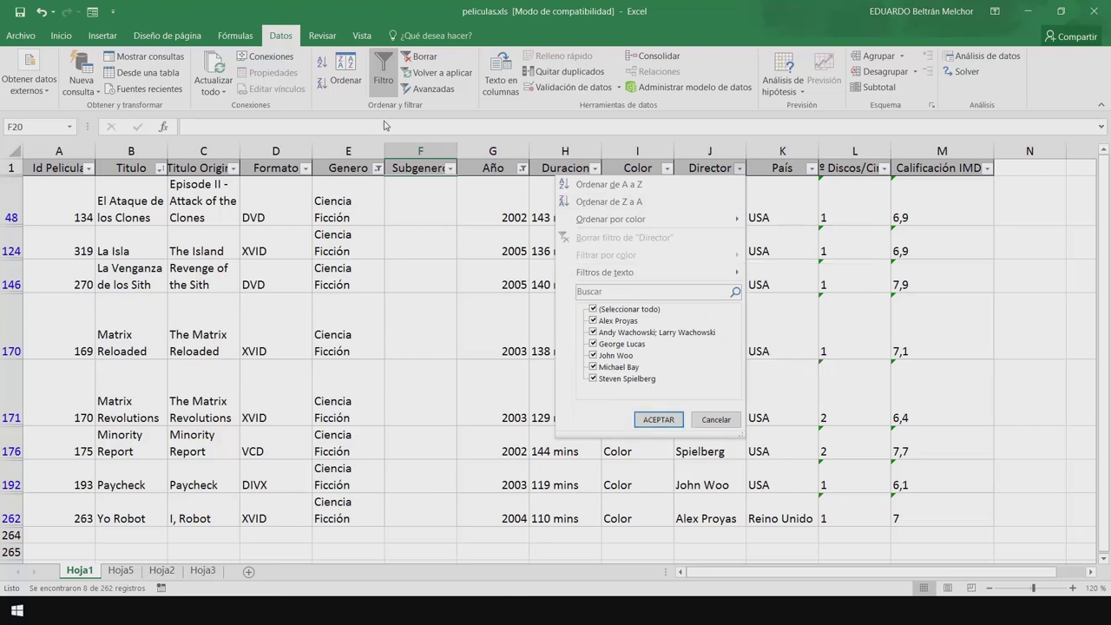
click(410, 264)
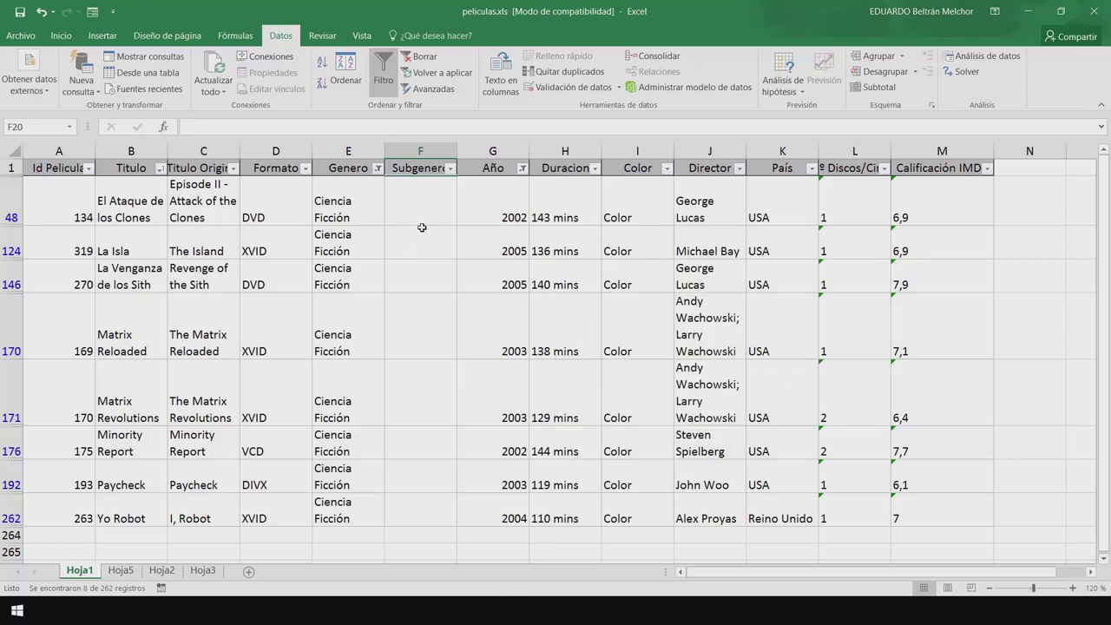
click(440, 224)
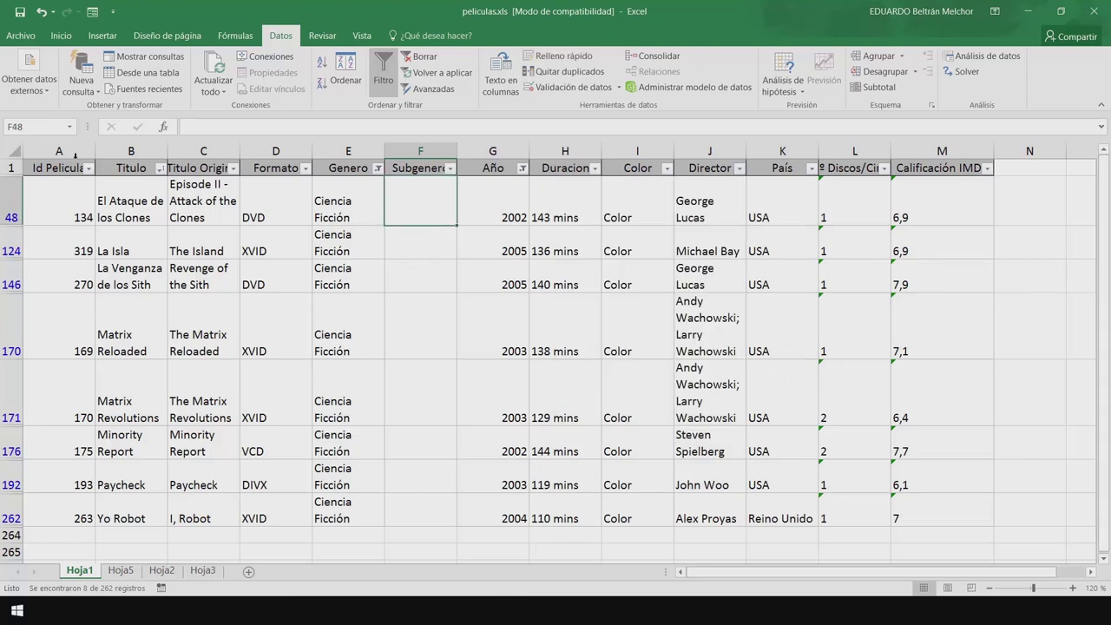
click(382, 74)
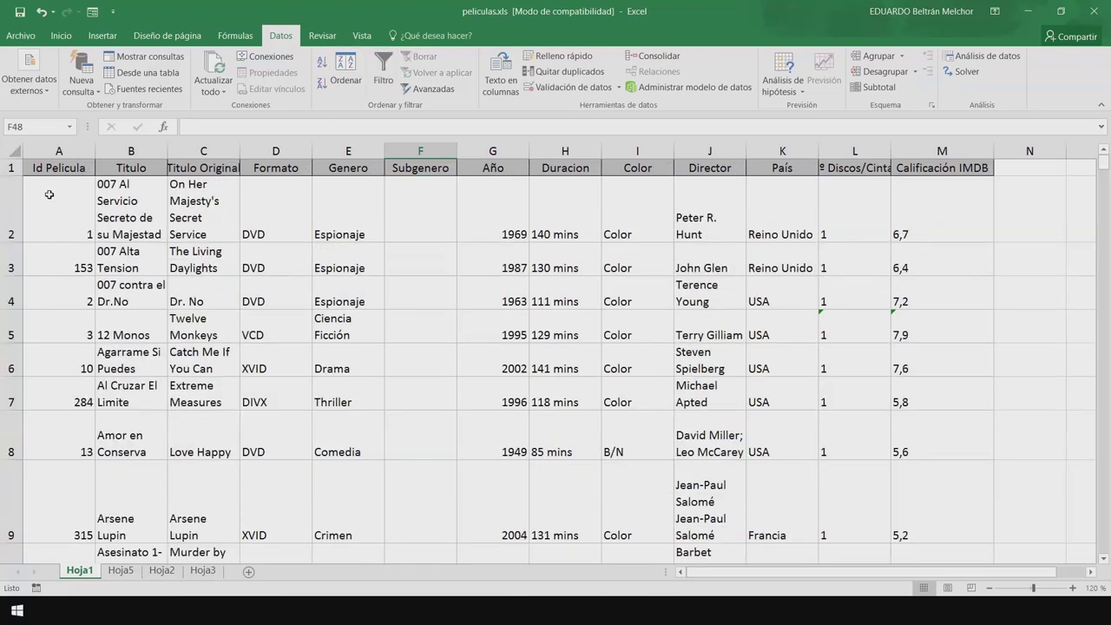
drag(49, 194, 352, 557)
key(ctrl+c)
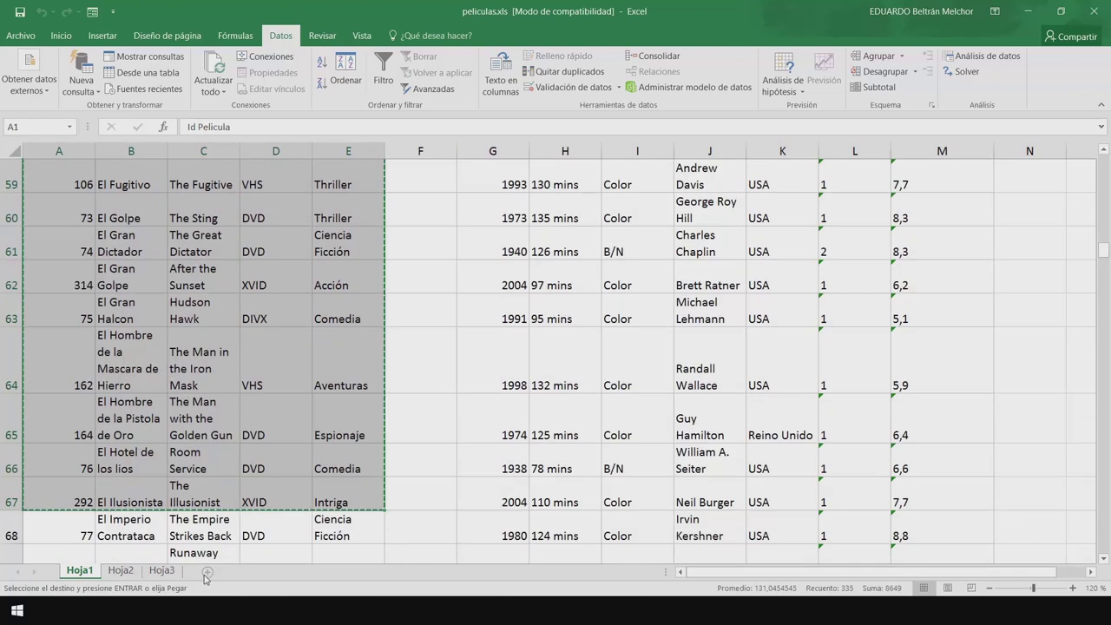
click(206, 571)
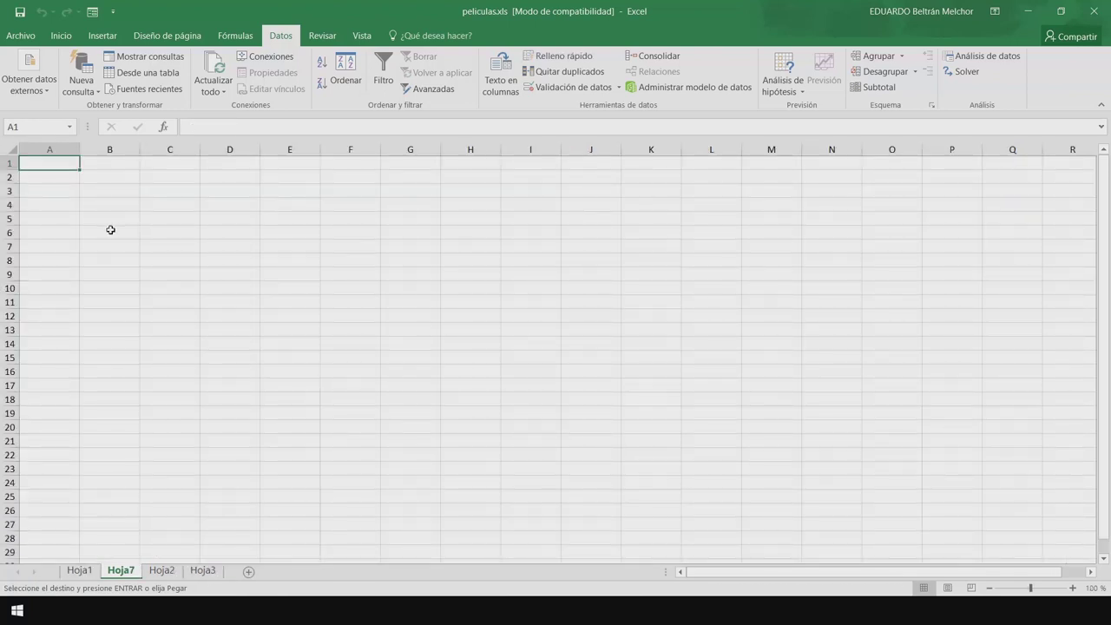
key(ctrl+v)
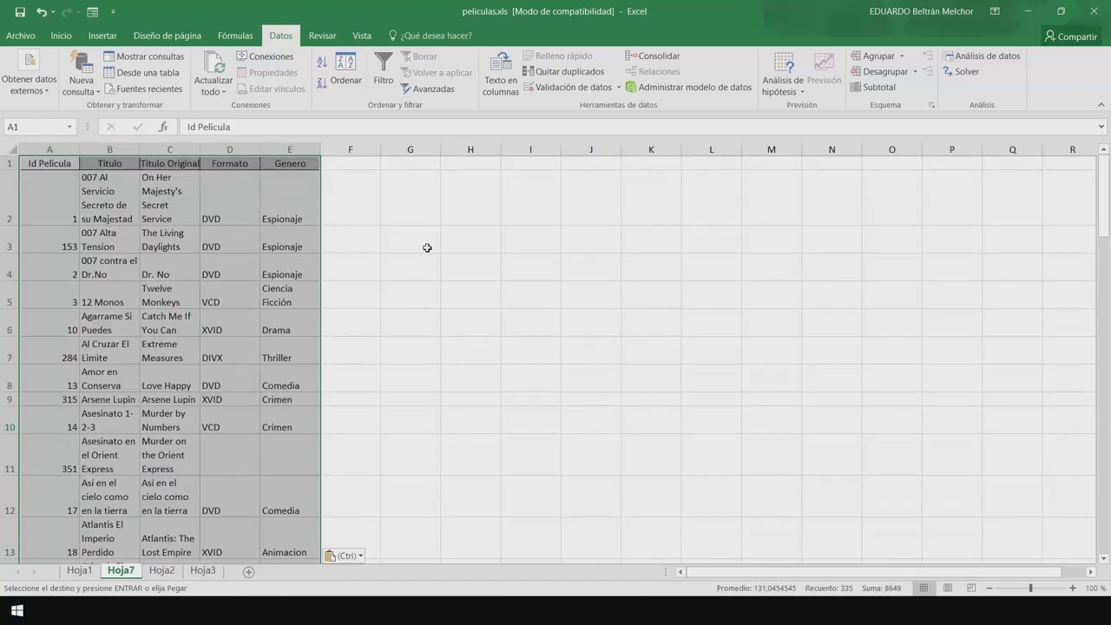
click(432, 90)
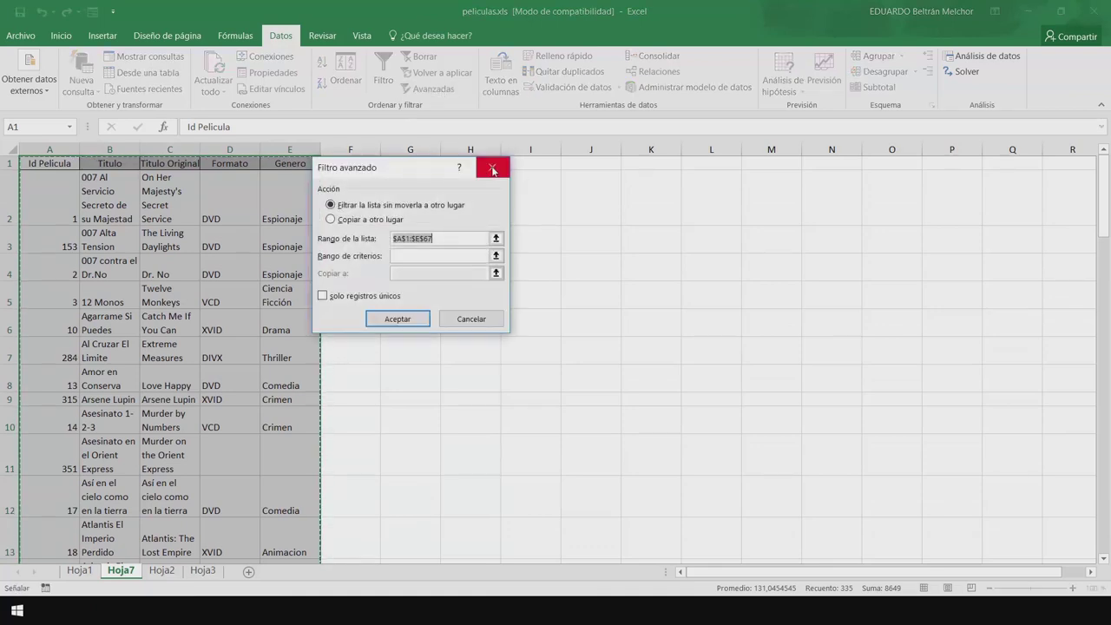
click(491, 169)
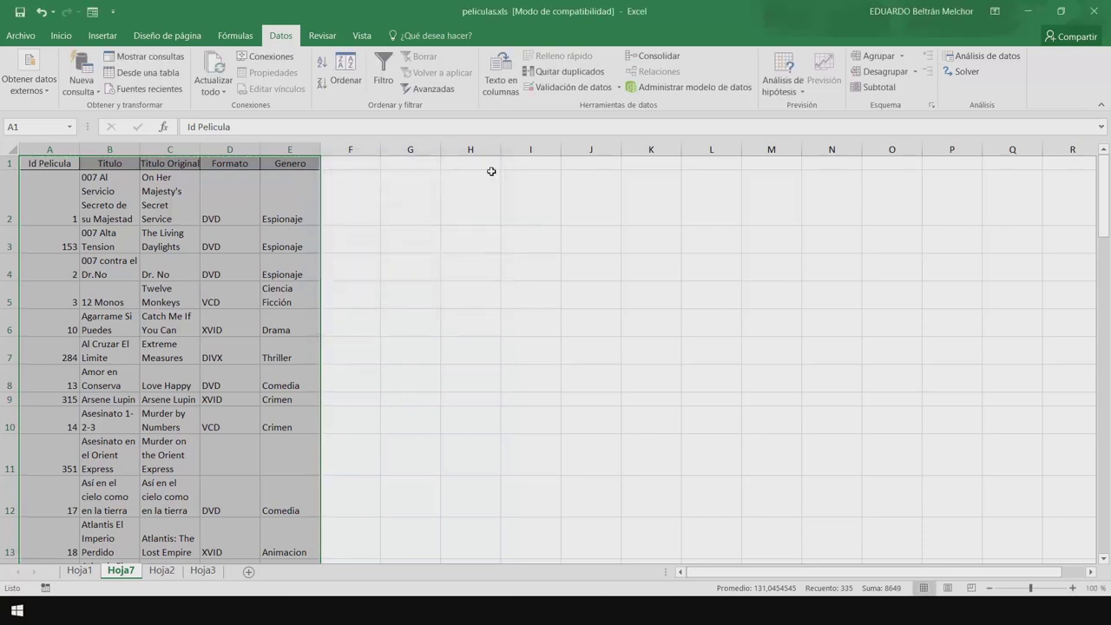
click(35, 164)
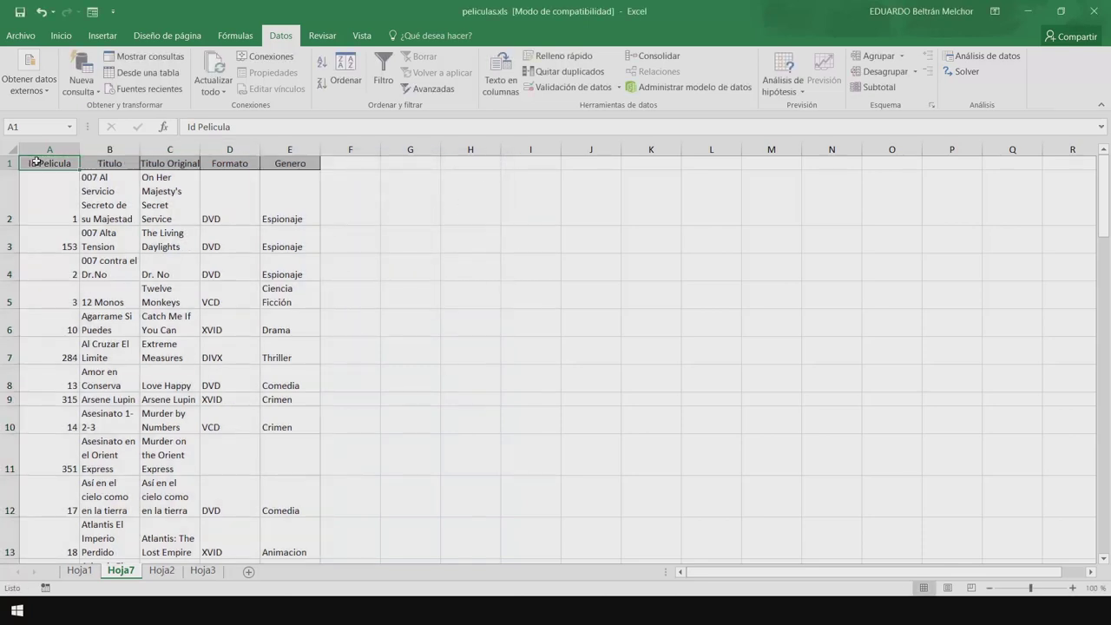
Copy headings Id Pelicula through Genero from A1:E1 into I1:M1 and zoom to 120%.
drag(48, 161, 318, 160)
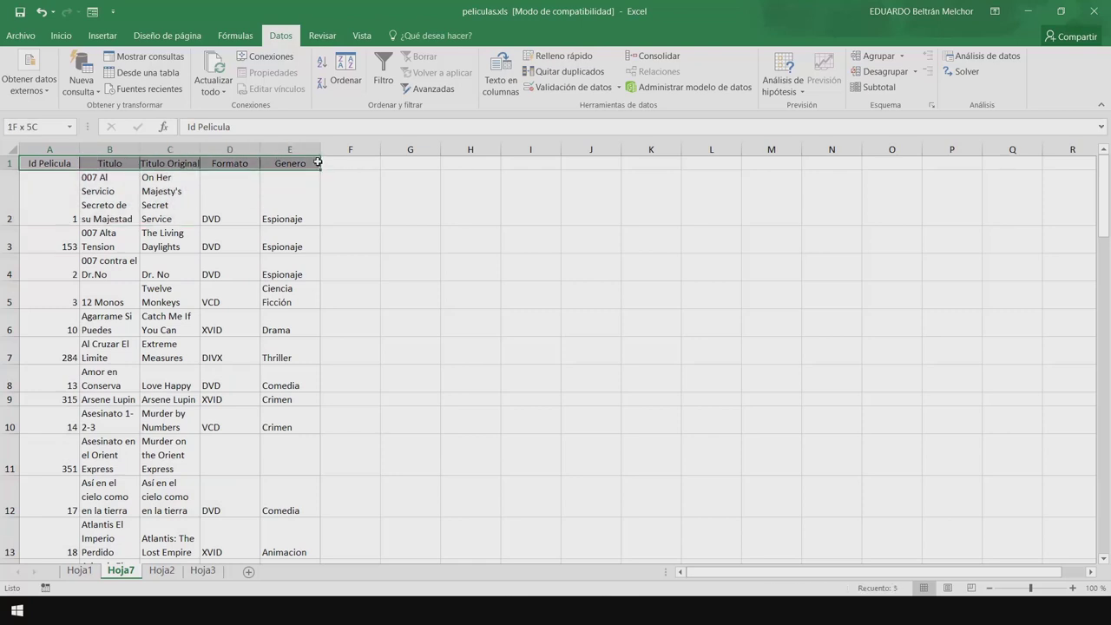
key(ctrl+c)
click(544, 163)
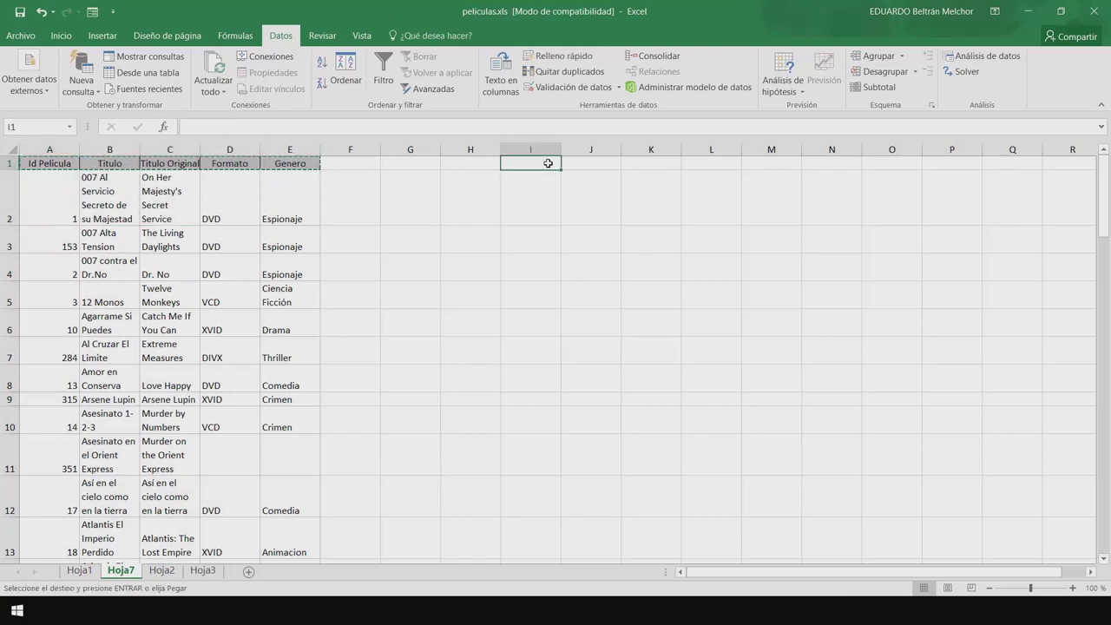
key(ctrl+v)
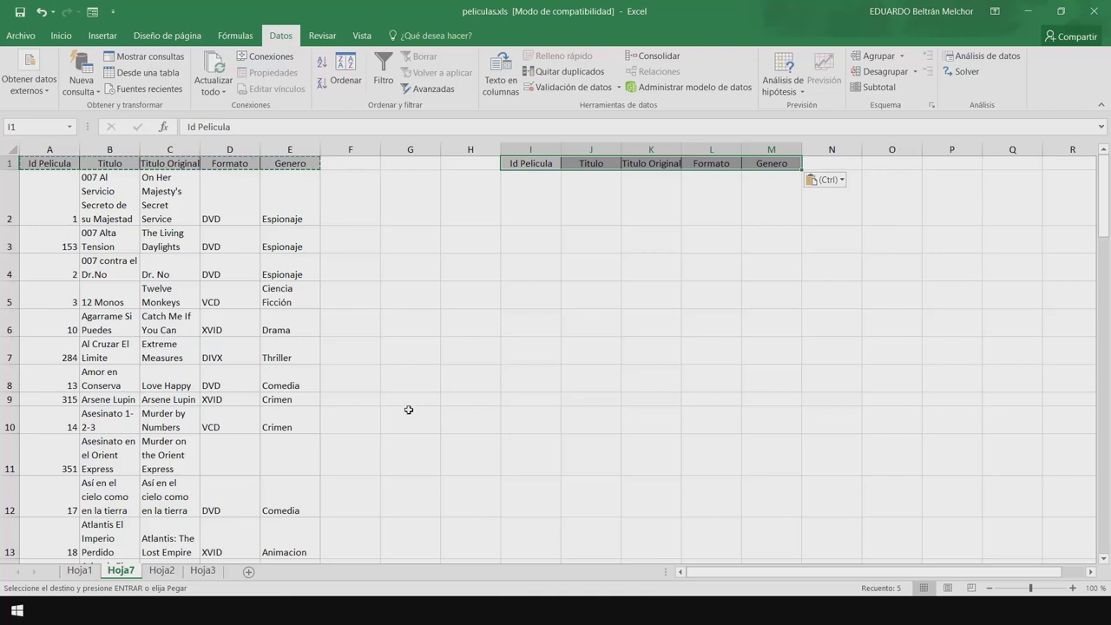
key(Escape)
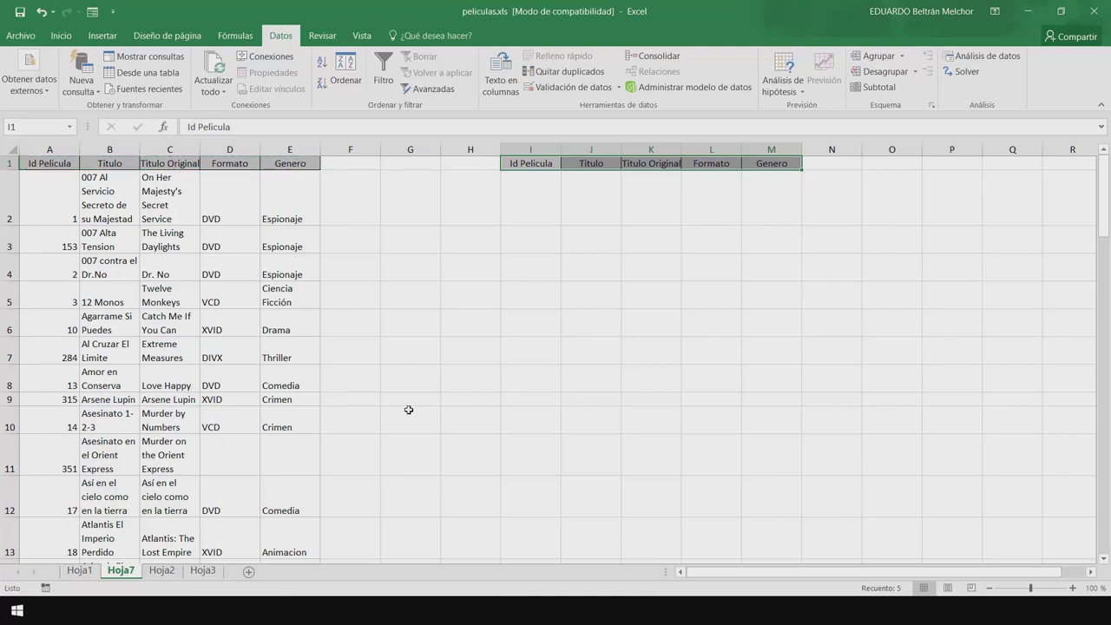
key(ctrl+v)
key(Escape)
click(1072, 587)
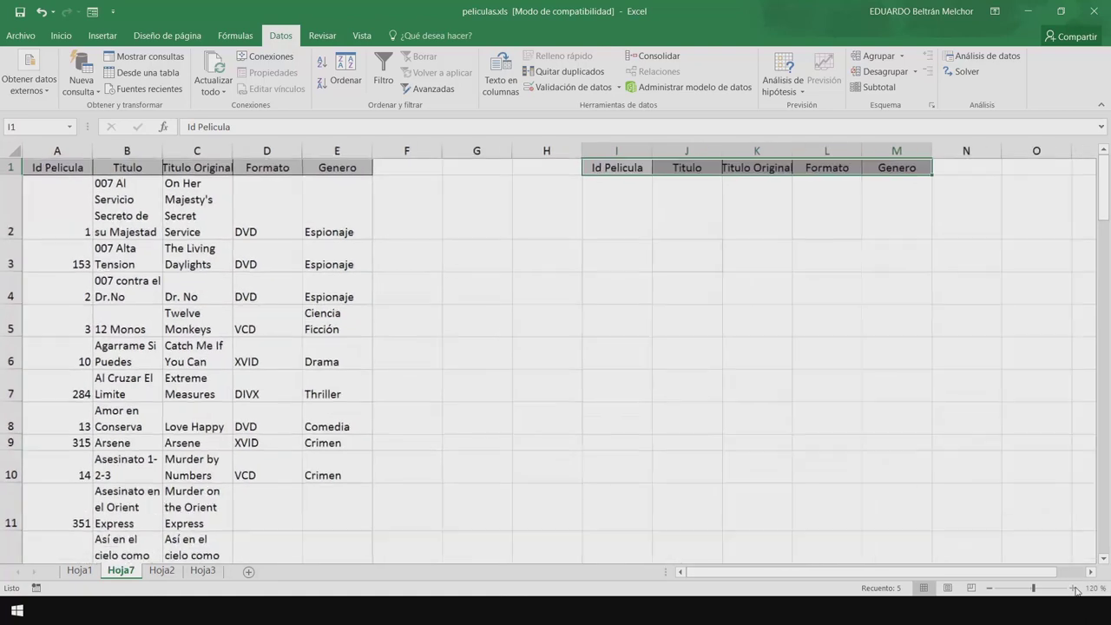
click(1073, 588)
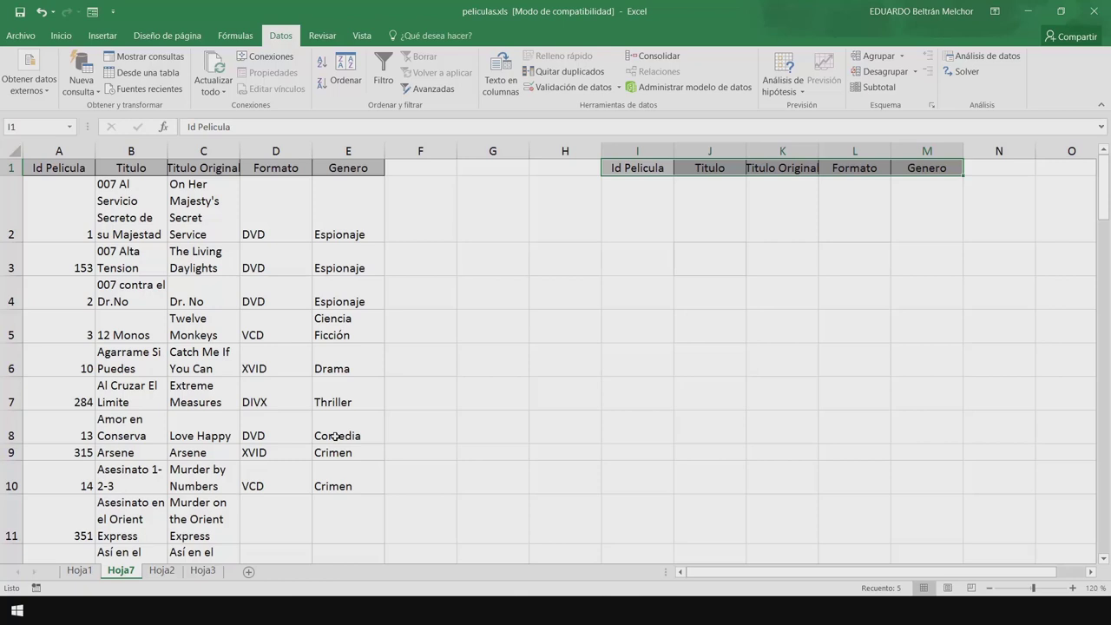
Copy the Amor en Conserva title from B8 into J2 under Titulo.
click(126, 426)
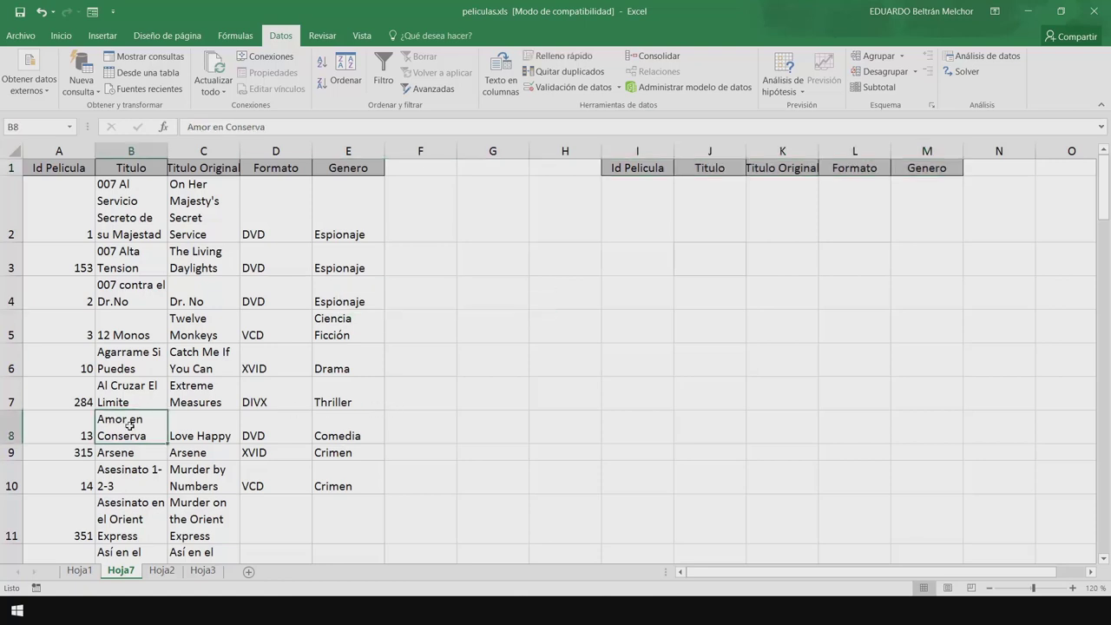
key(ctrl+c)
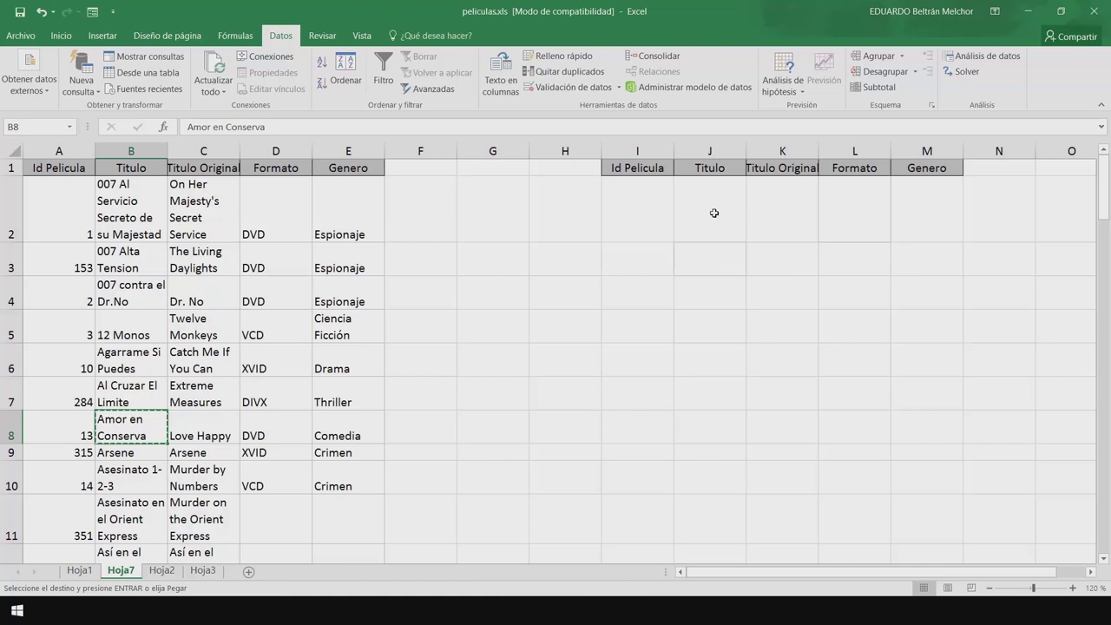
click(712, 213)
key(ctrl+v)
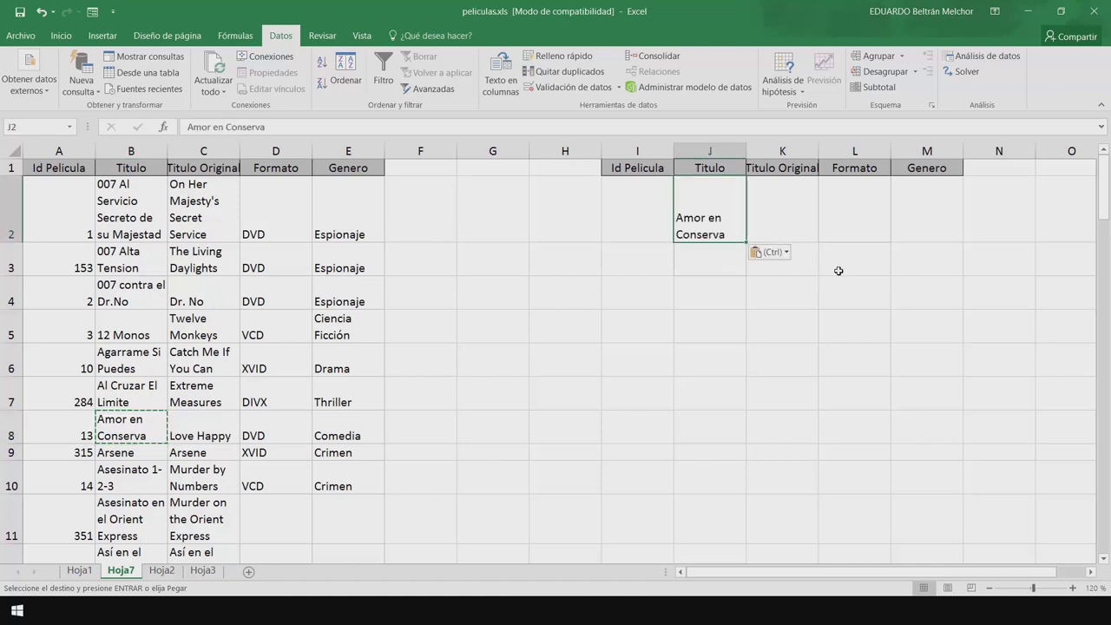
Copy the genres Espionaje from E2 into M3 and Drama from E6 into M4.
click(933, 266)
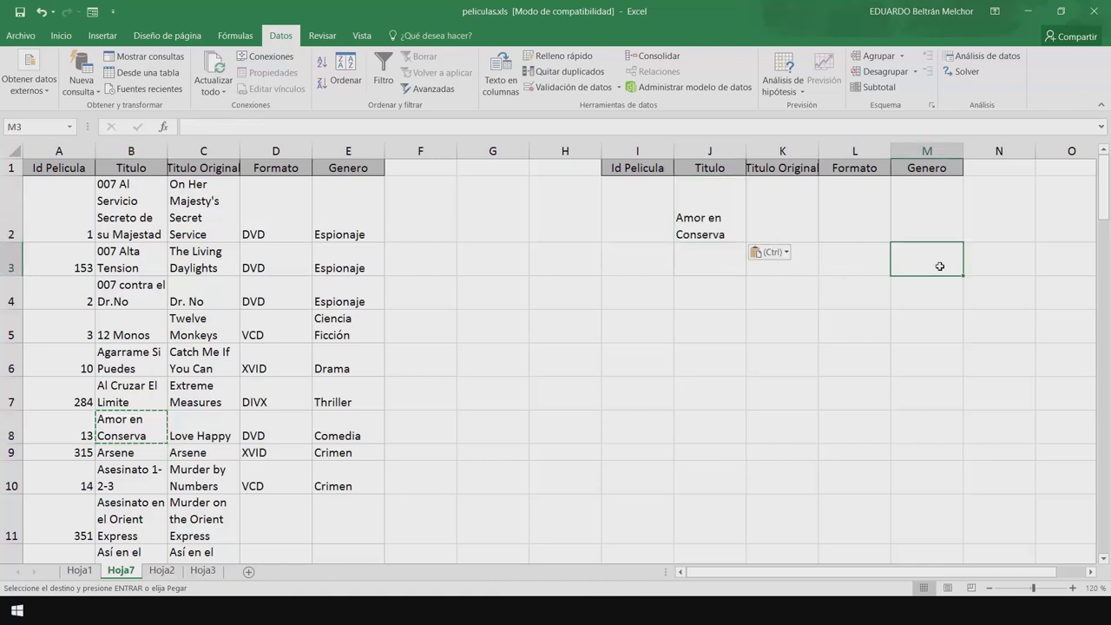
click(357, 235)
key(ctrl+c)
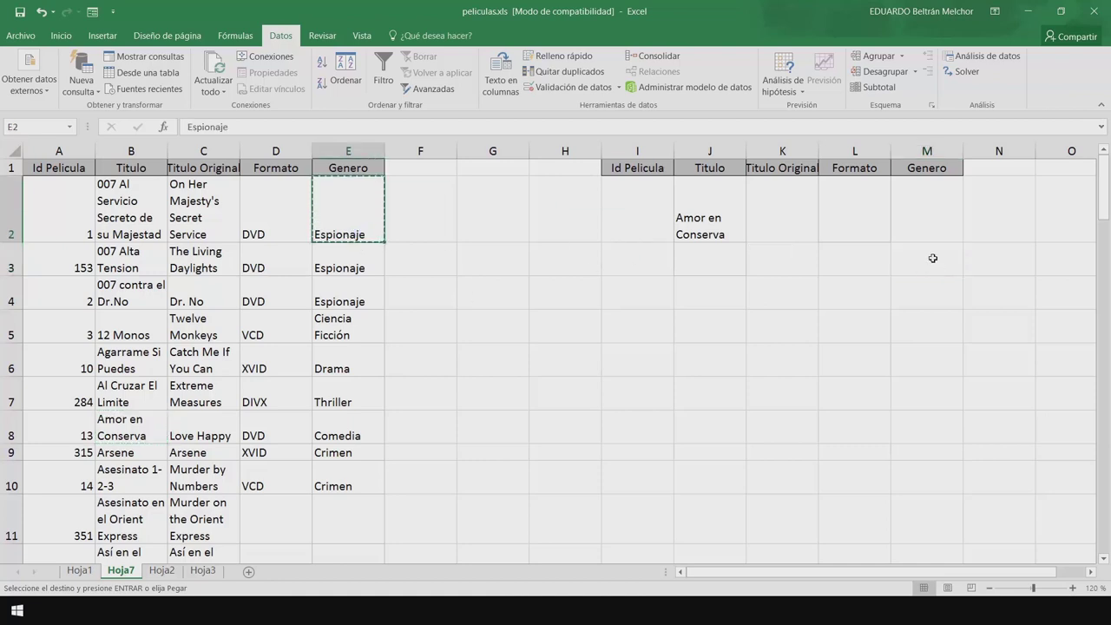
click(944, 258)
key(ctrl+v)
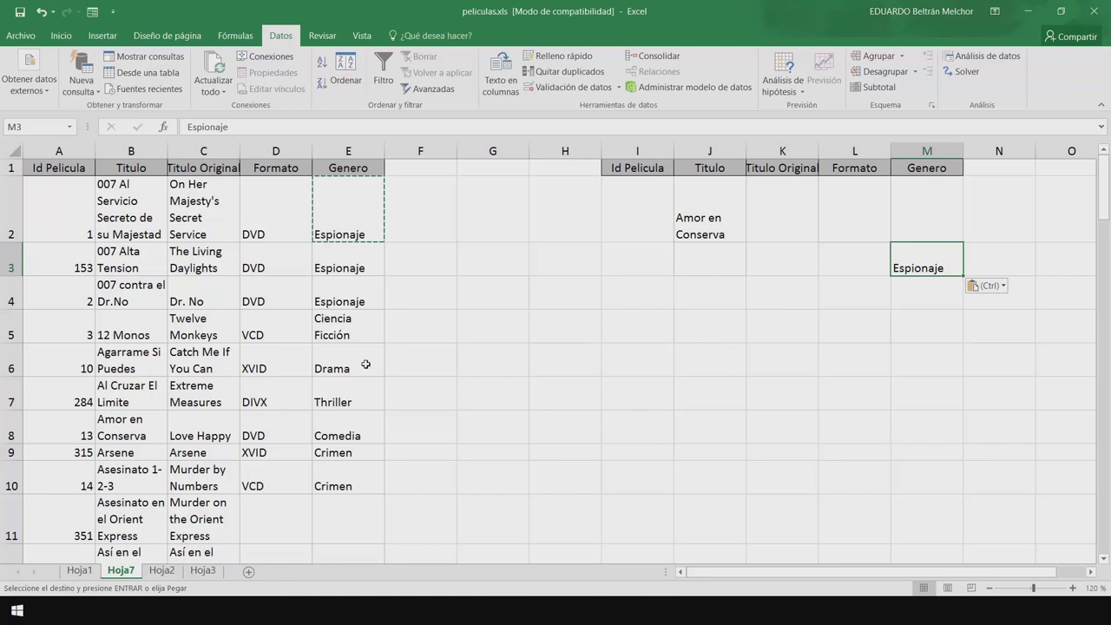
click(354, 368)
key(ctrl+c)
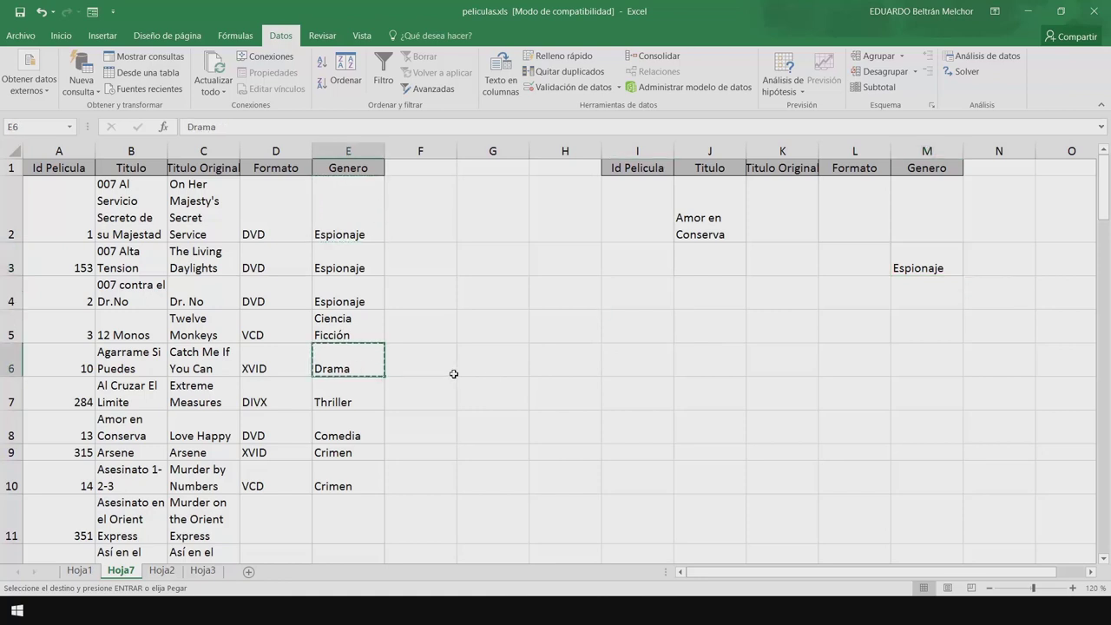
click(933, 299)
key(ctrl+v)
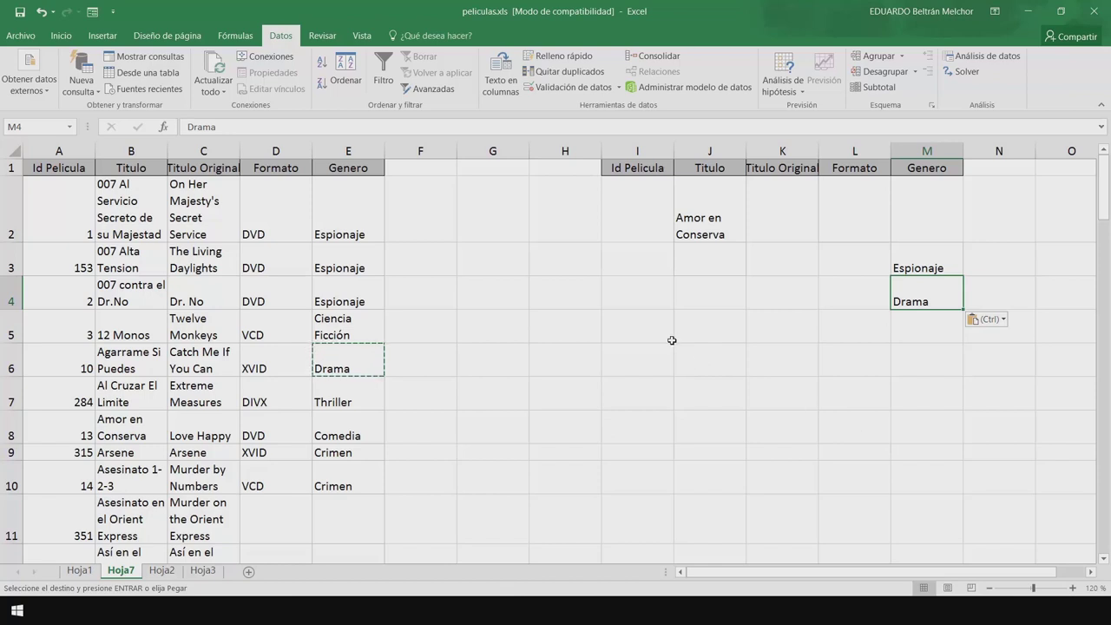
key(Escape)
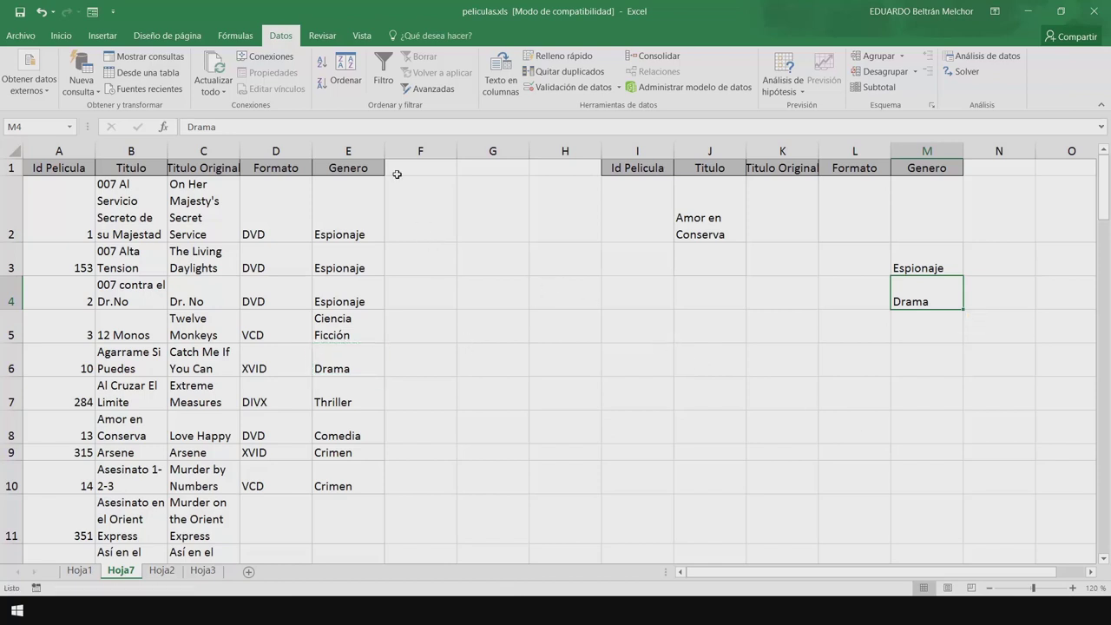
Run an in-place Advanced Filter with list range A1:E67 and criteria range I1:M4.
click(438, 92)
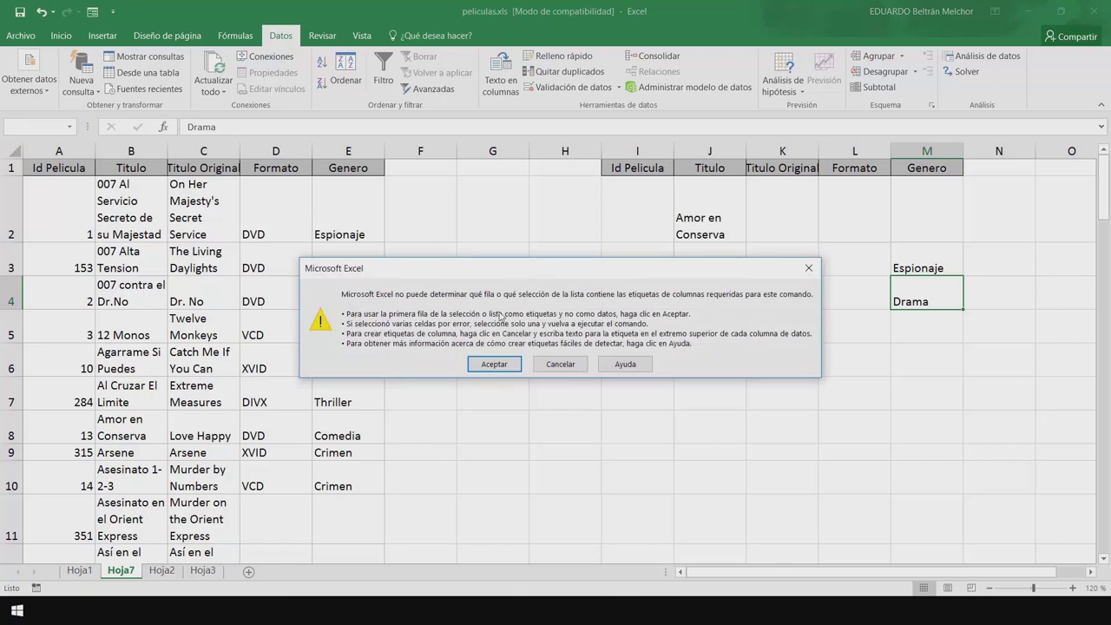
click(494, 363)
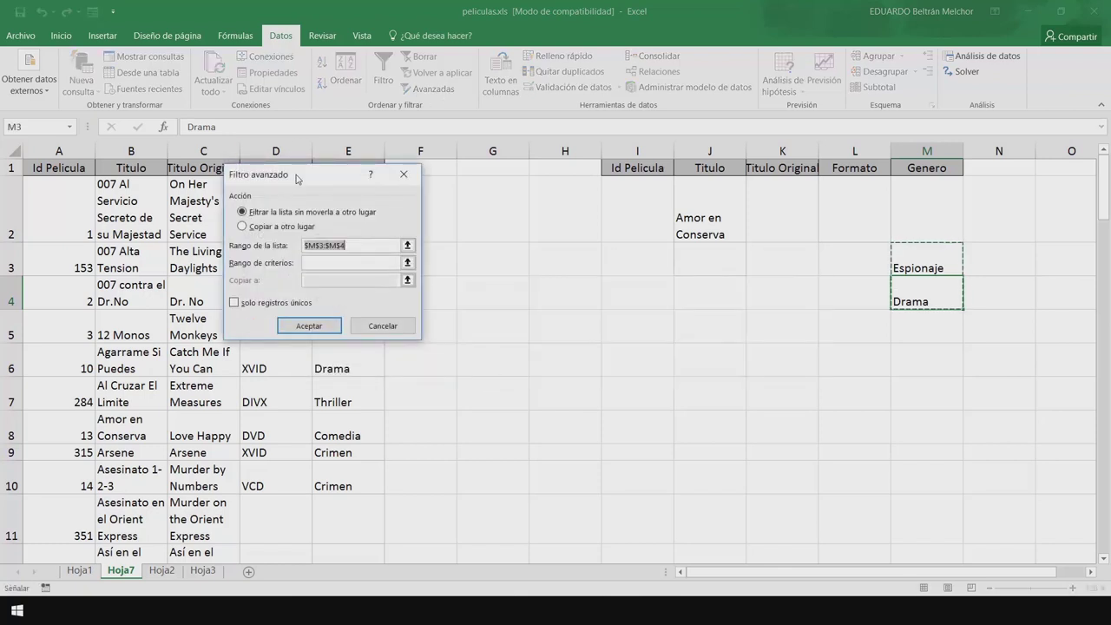
drag(298, 177, 495, 203)
mouse_move(59, 170)
mouse_down()
mouse_move(82, 169)
mouse_move(383, 499)
mouse_move(383, 546)
mouse_move(348, 259)
mouse_up()
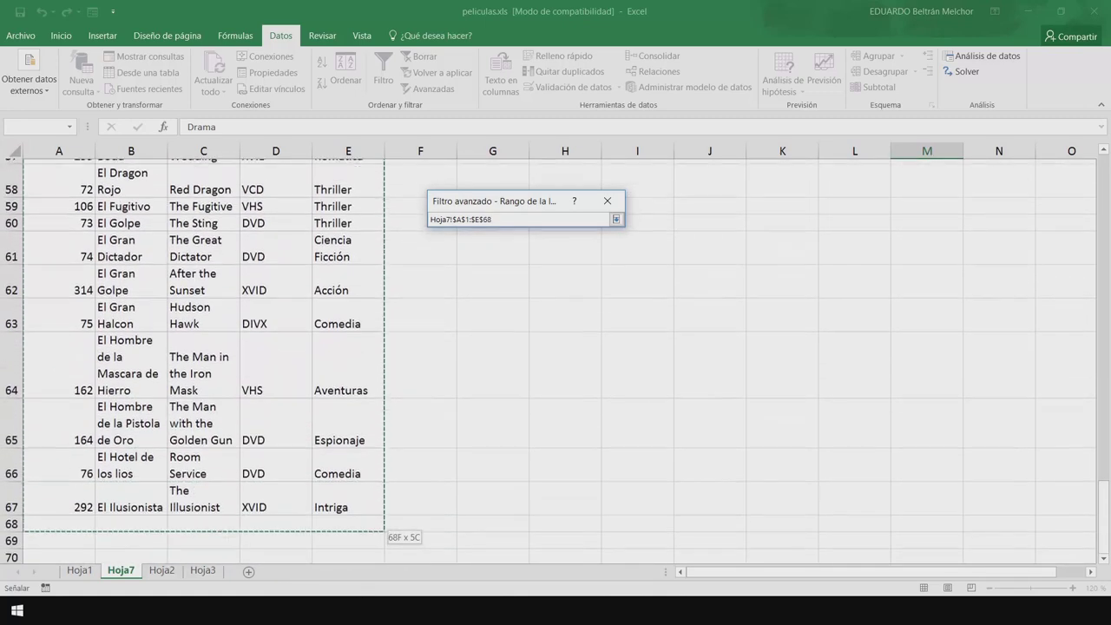
click(555, 289)
drag(1106, 477, 1105, 173)
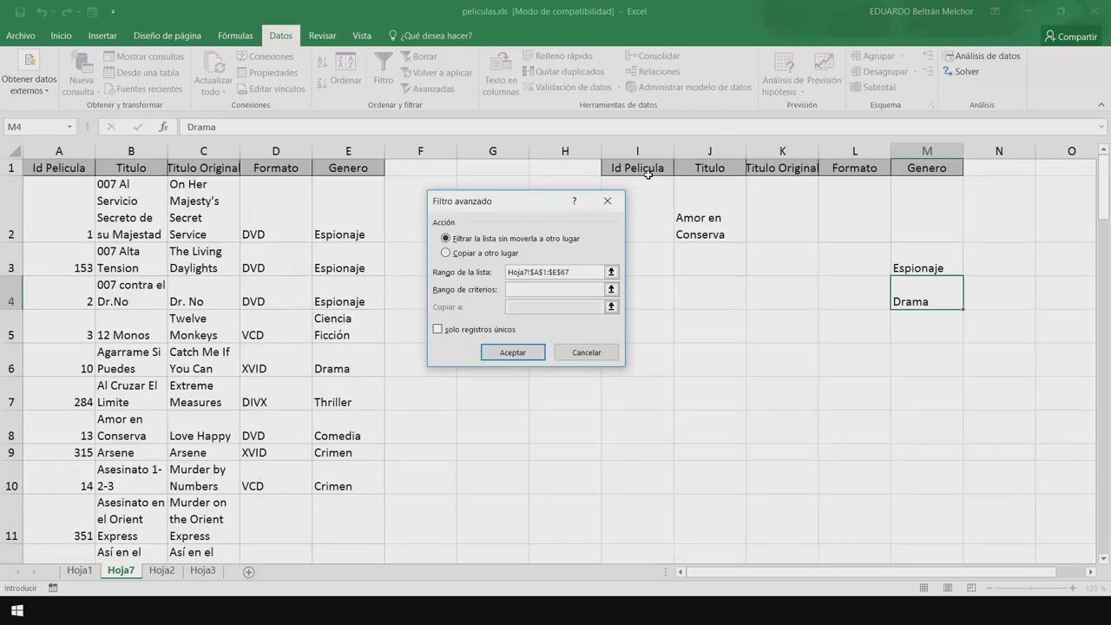
drag(645, 173, 945, 298)
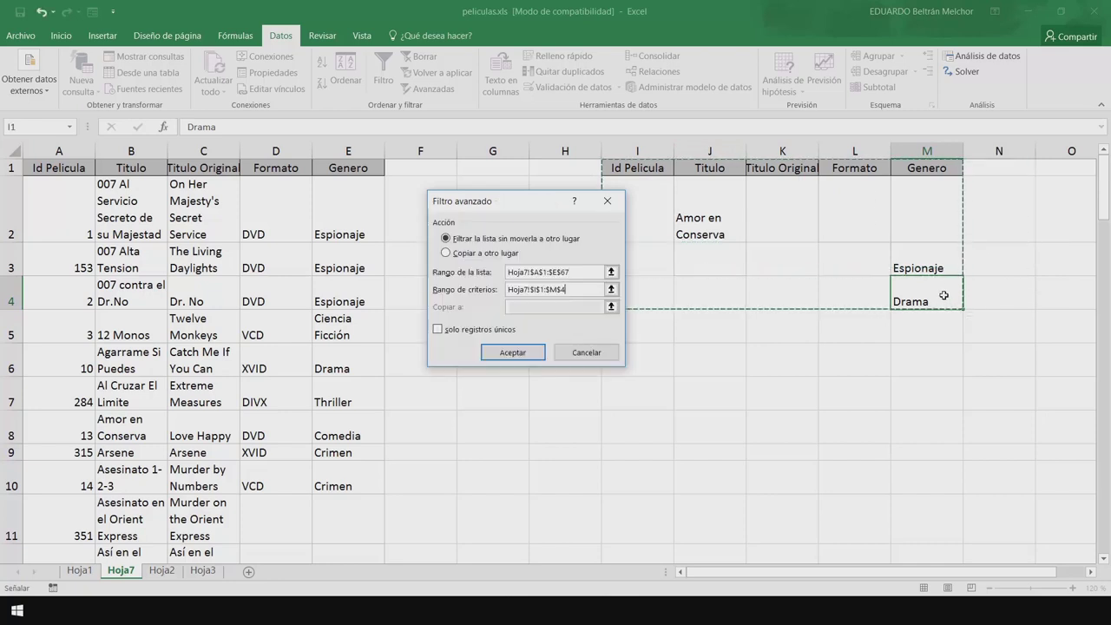
click(513, 353)
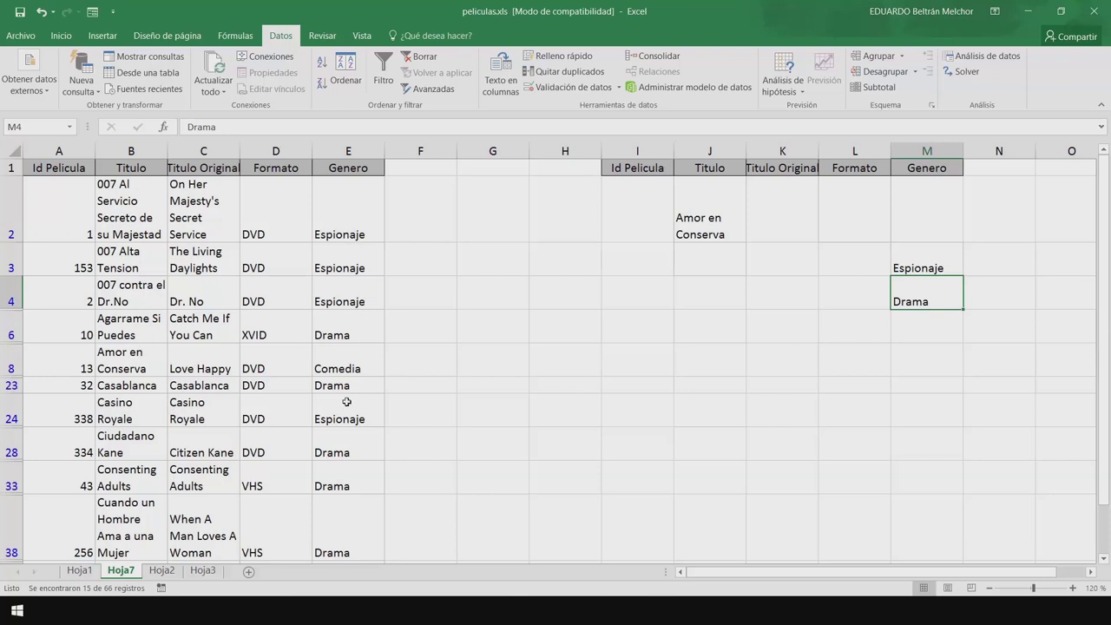
scroll(356, 408, down, 2)
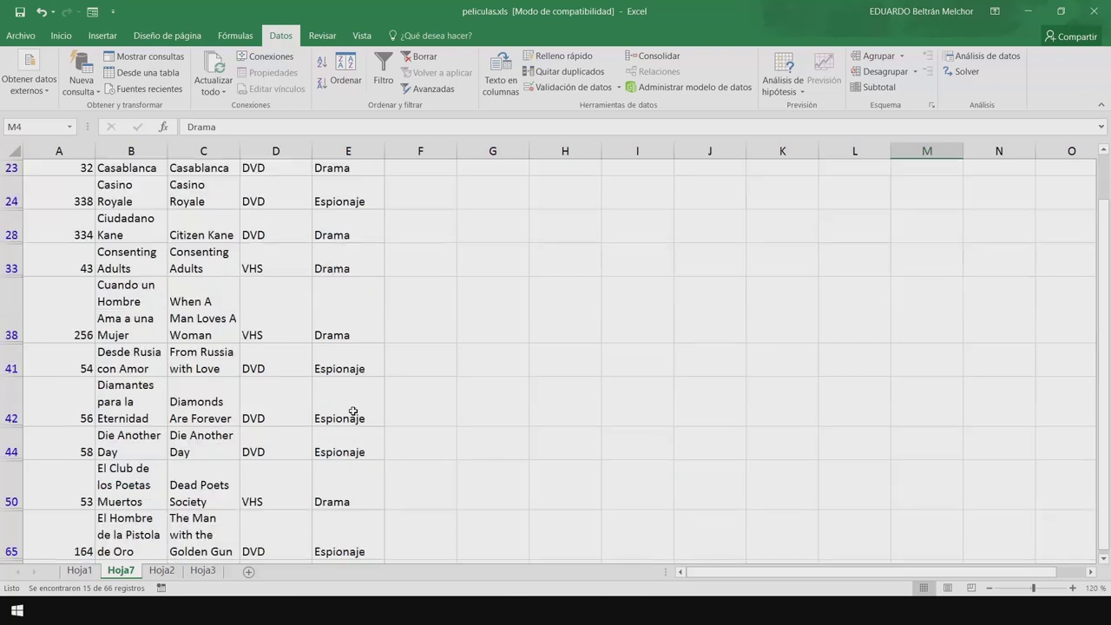
scroll(355, 409, down, 3)
scroll(362, 404, up, 2)
scroll(390, 395, up, 3)
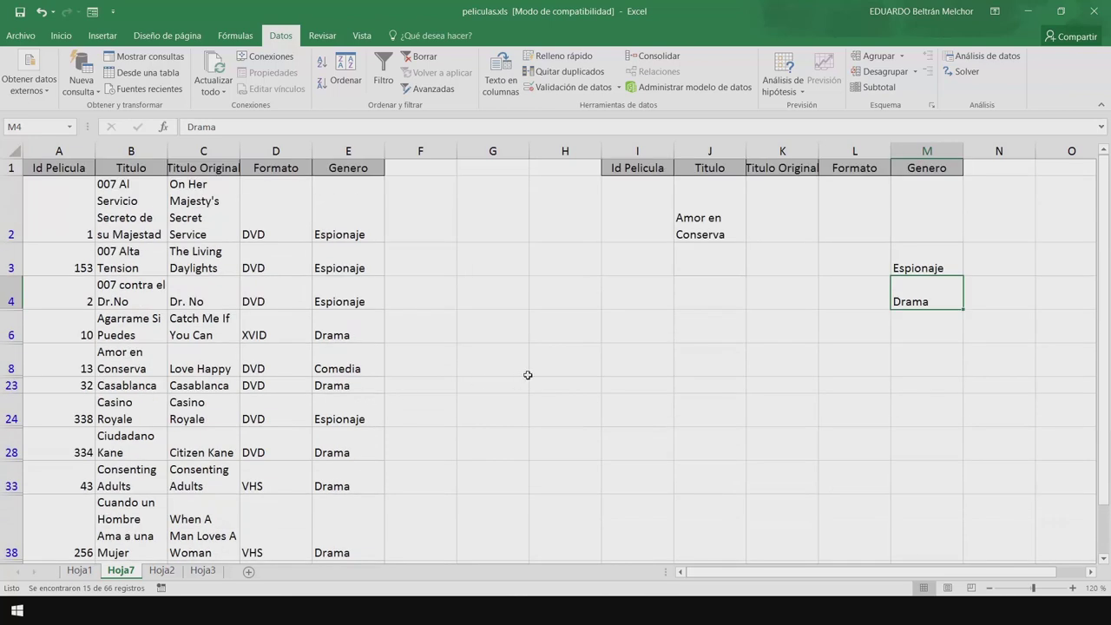